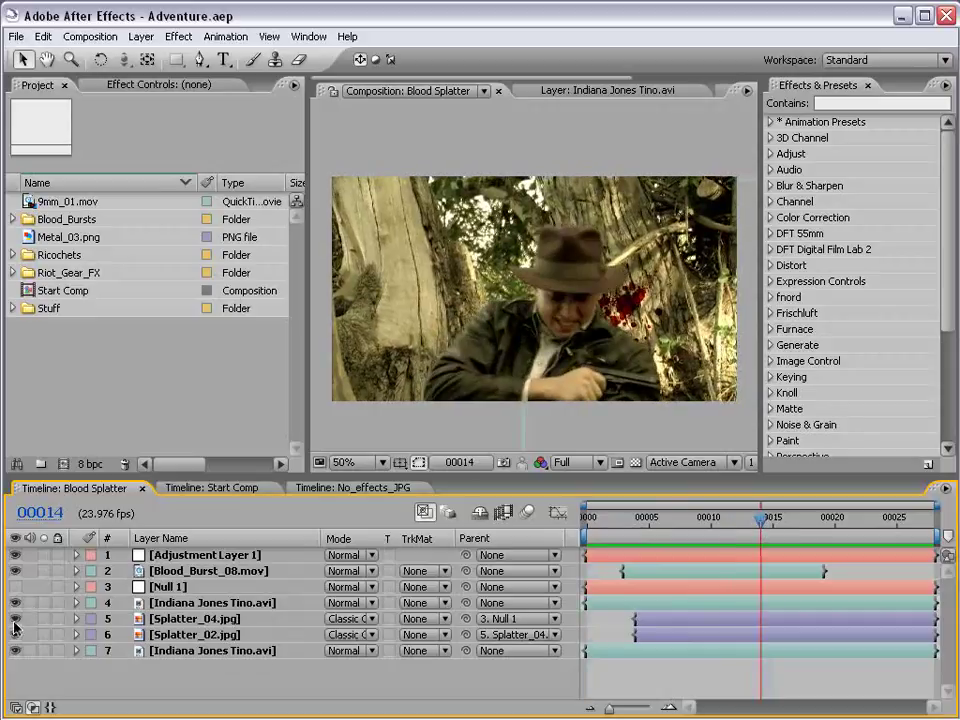
Toggle the visibility of the Splatter_04 and Splatter_02 layers to compare the shot with and without the blood splatter.
scroll(548, 376, up, 1)
key(space)
drag(624, 368, 519, 332)
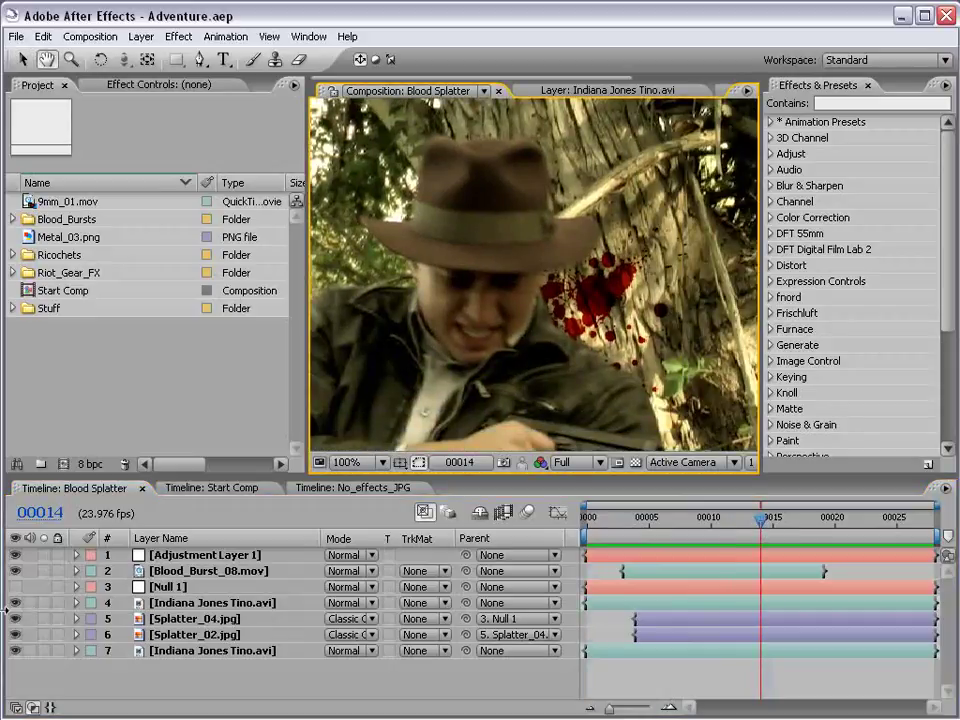
click(15, 620)
click(15, 634)
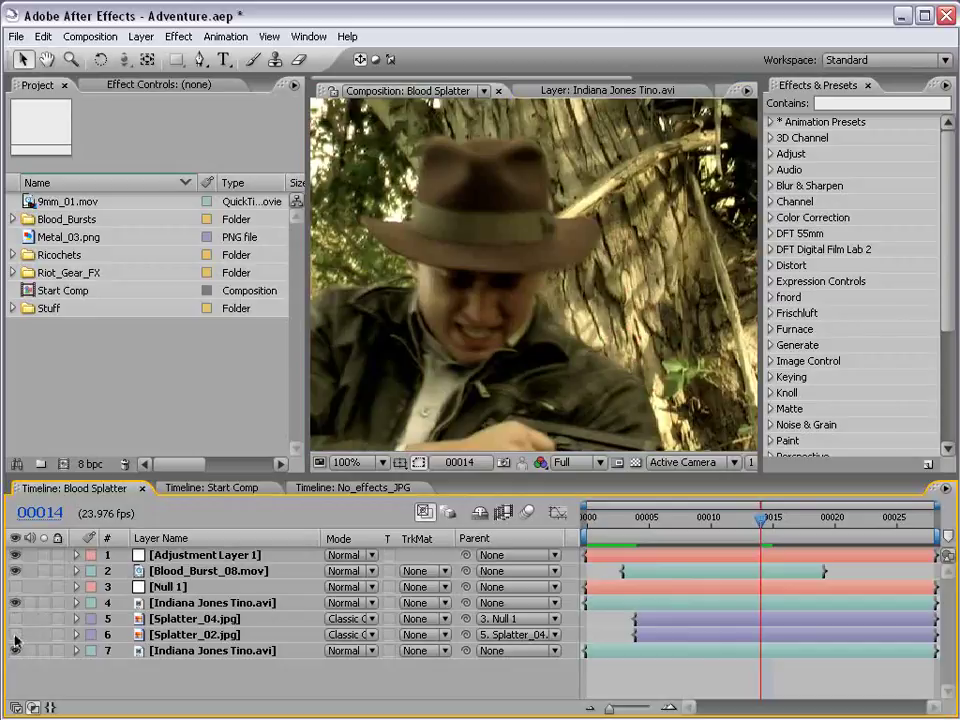
click(15, 618)
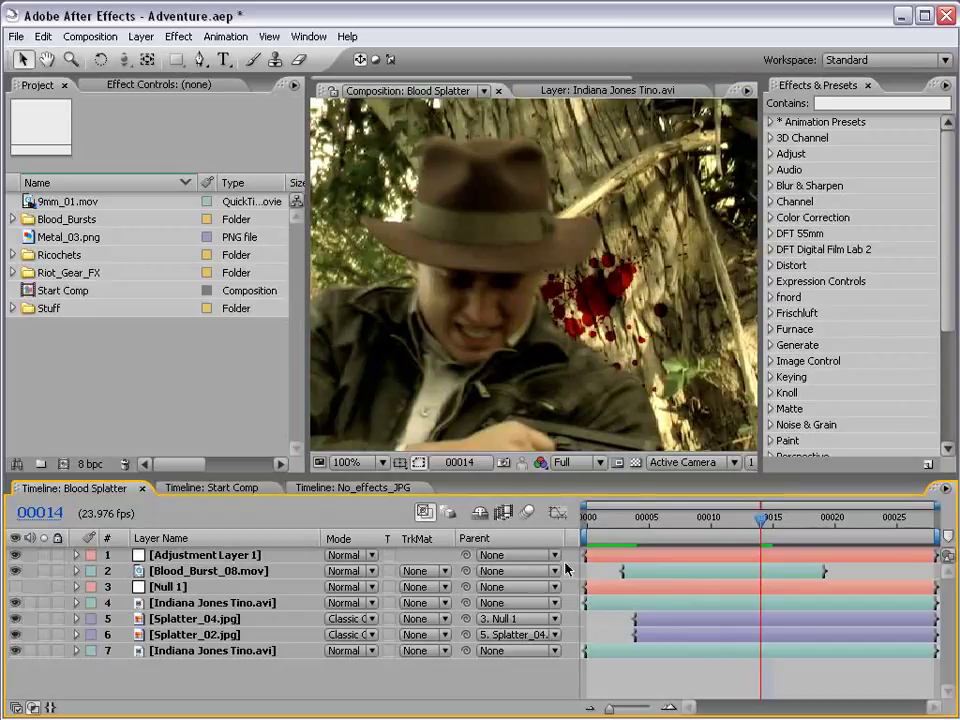
Scrub through the frames where the blood hits the tree and highlight the two splatter layers behind it.
drag(637, 520, 763, 527)
click(195, 618)
shift+click(195, 634)
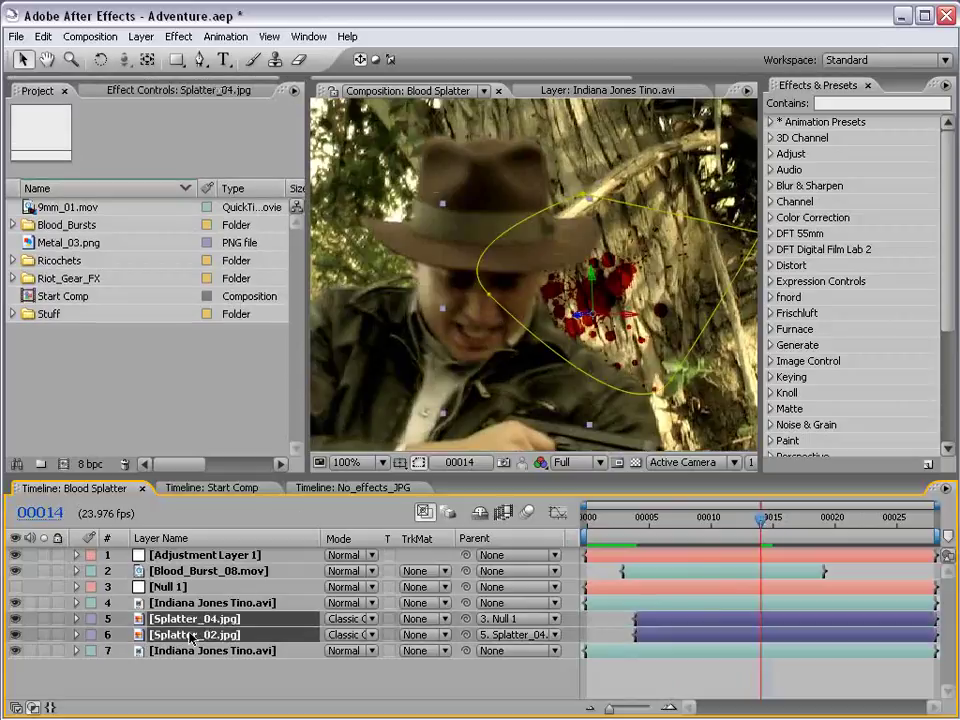
click(649, 670)
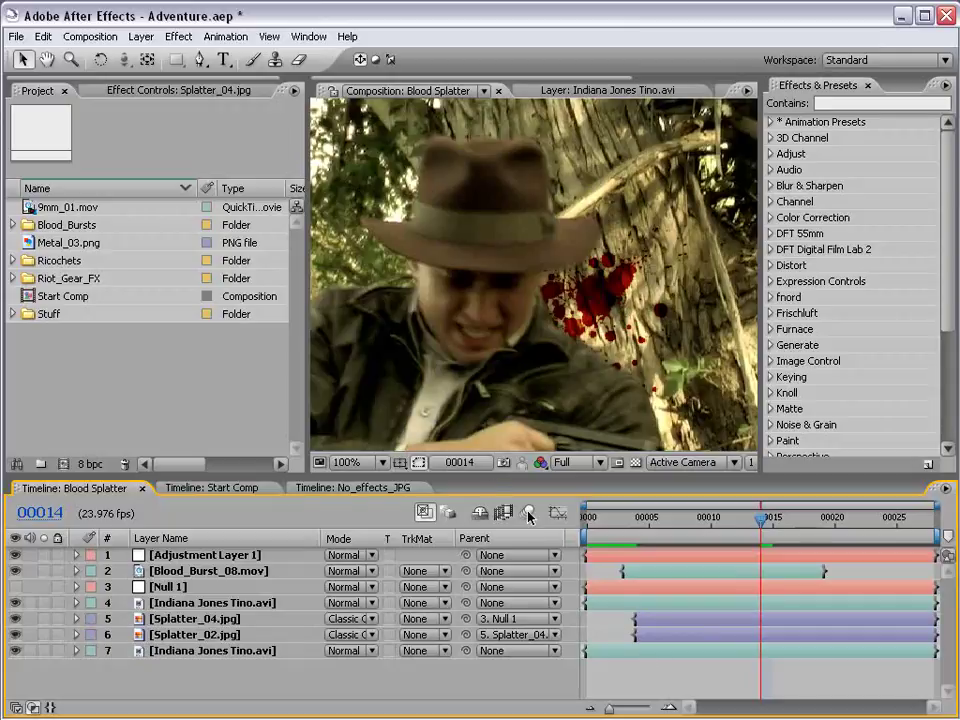
Preview the Splatter_07.jpg and Splatter_05.jpg images from the Riot_Gear_FX Splatter_Ink folder.
click(12, 278)
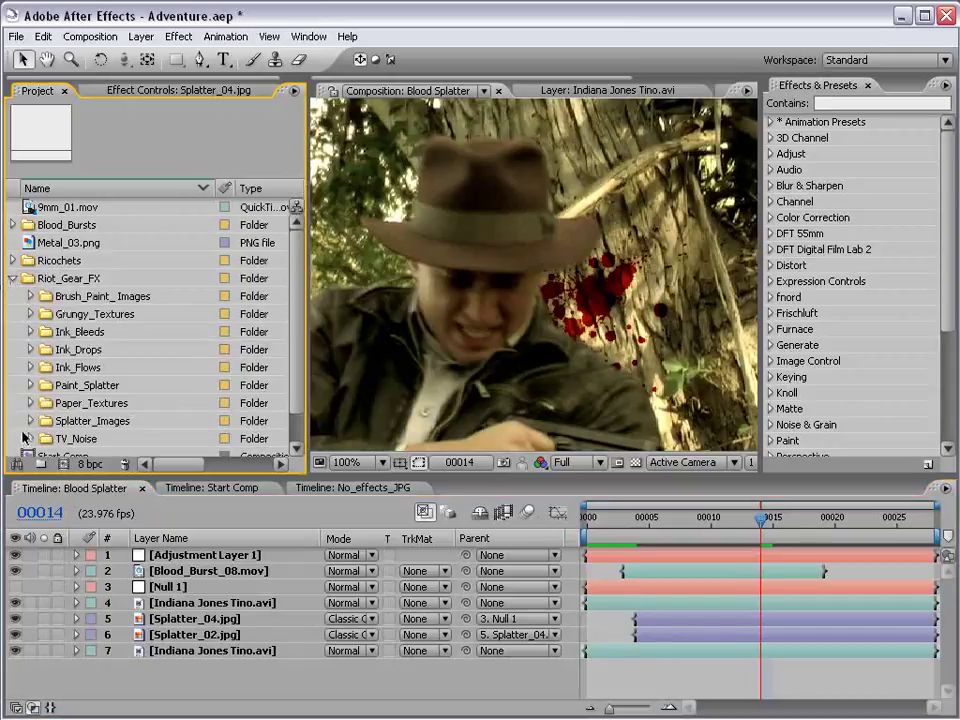
click(30, 421)
scroll(129, 392, down, 3)
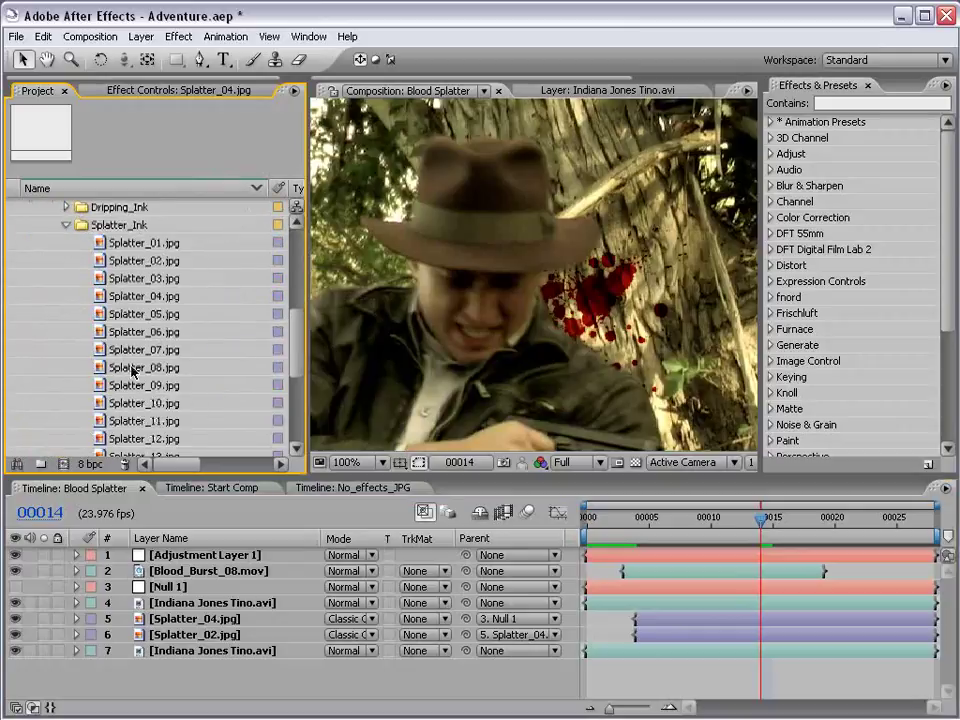
double_click(140, 350)
scroll(525, 302, down, 1)
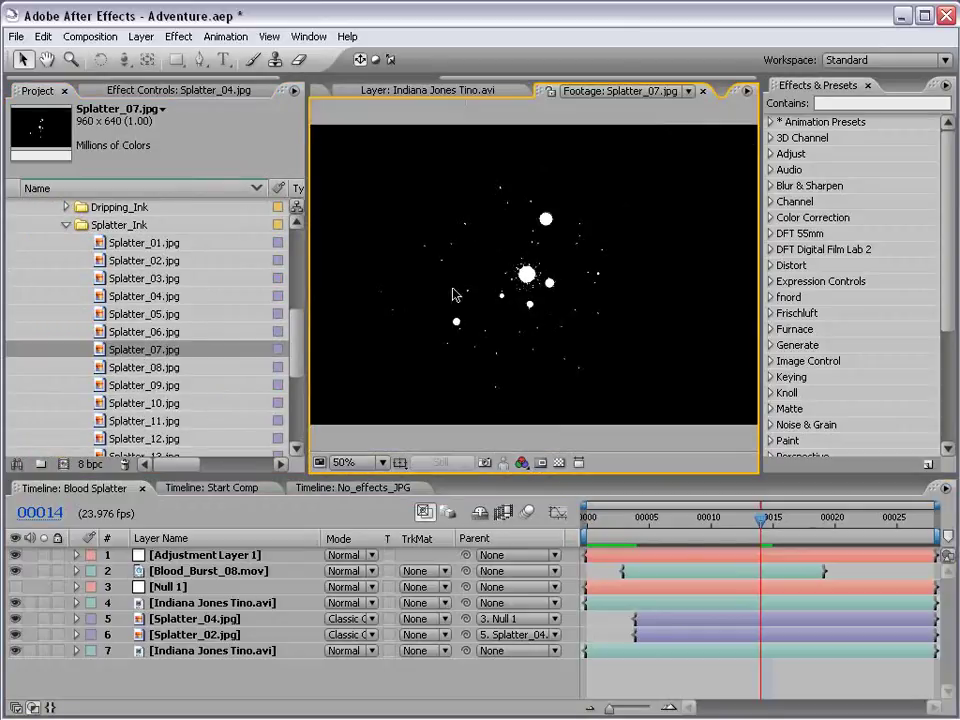
double_click(150, 314)
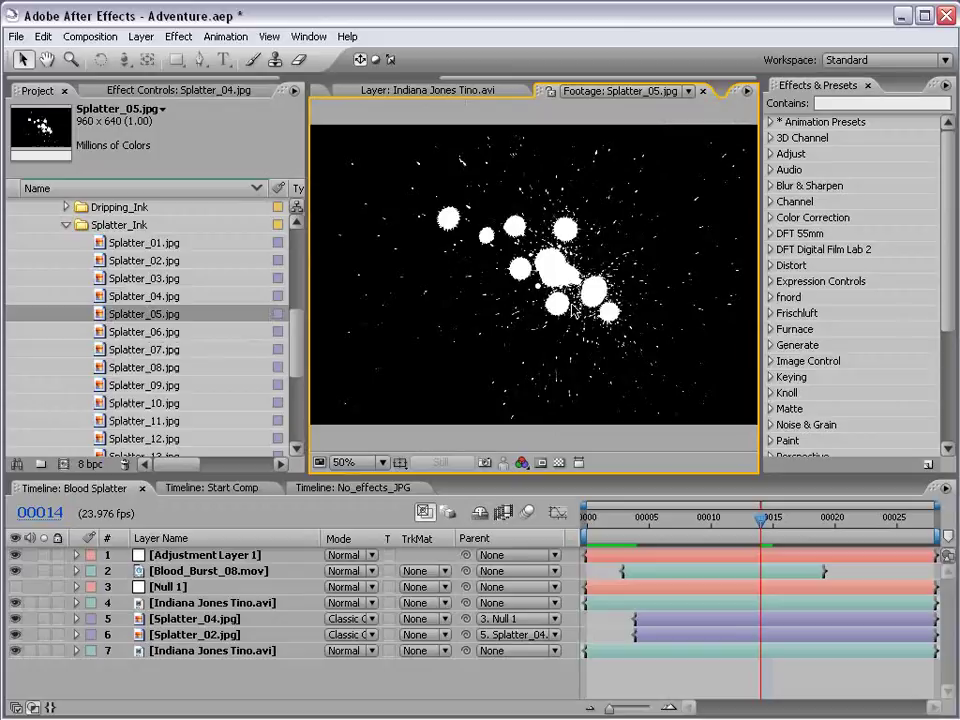
Return from the footage view to the composition and play a preview of the original shot in Start Comp.
drag(465, 77, 366, 78)
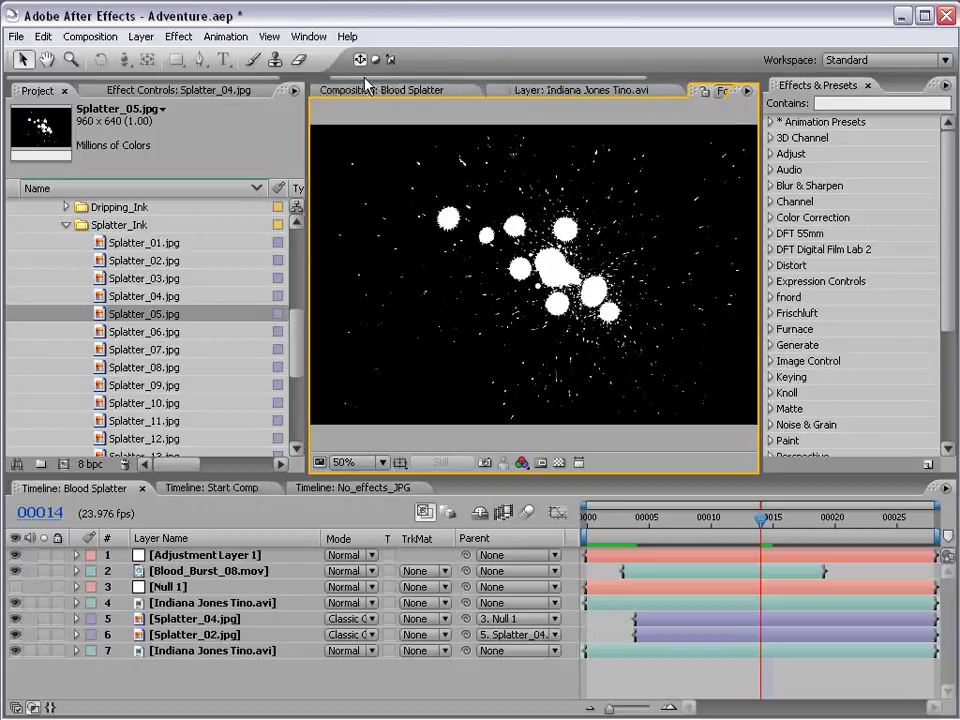
click(385, 94)
click(676, 522)
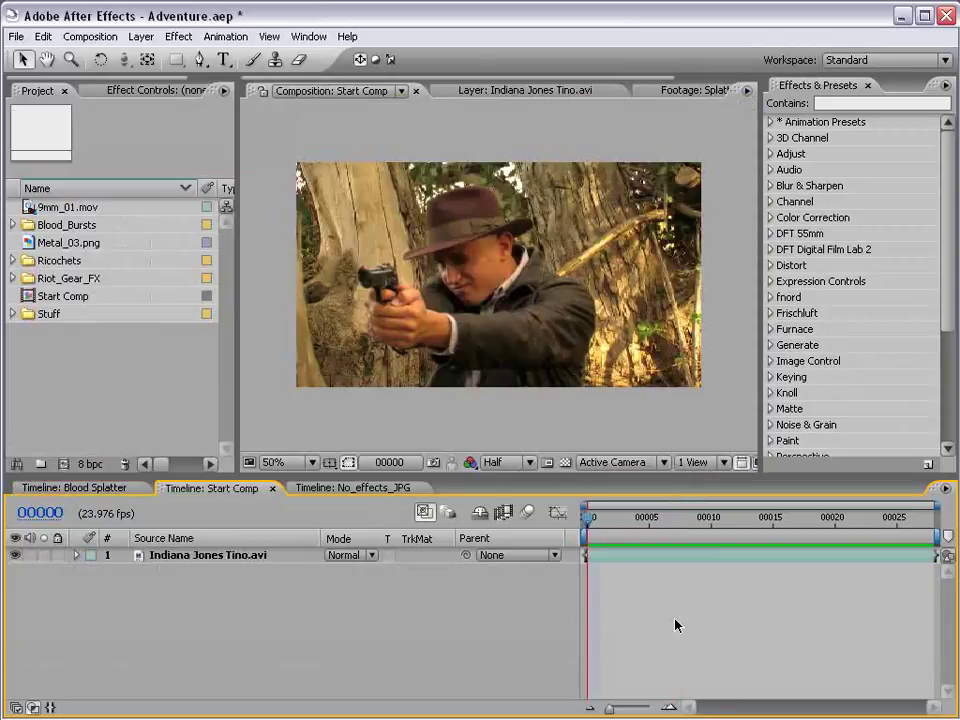
key(KP_0)
Add Splatter_02.jpg and Splatter_04.jpg from the low-resolution Splatter_Ink folder to Start Comp above the Indiana Jones Tino.avi footage.
click(13, 279)
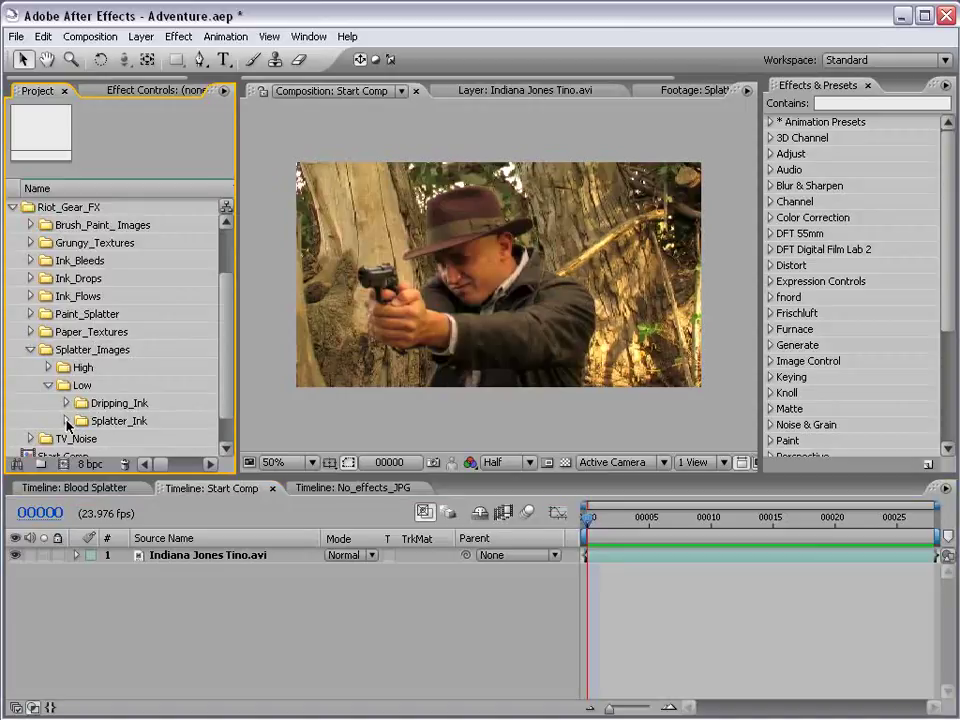
click(67, 425)
click(141, 332)
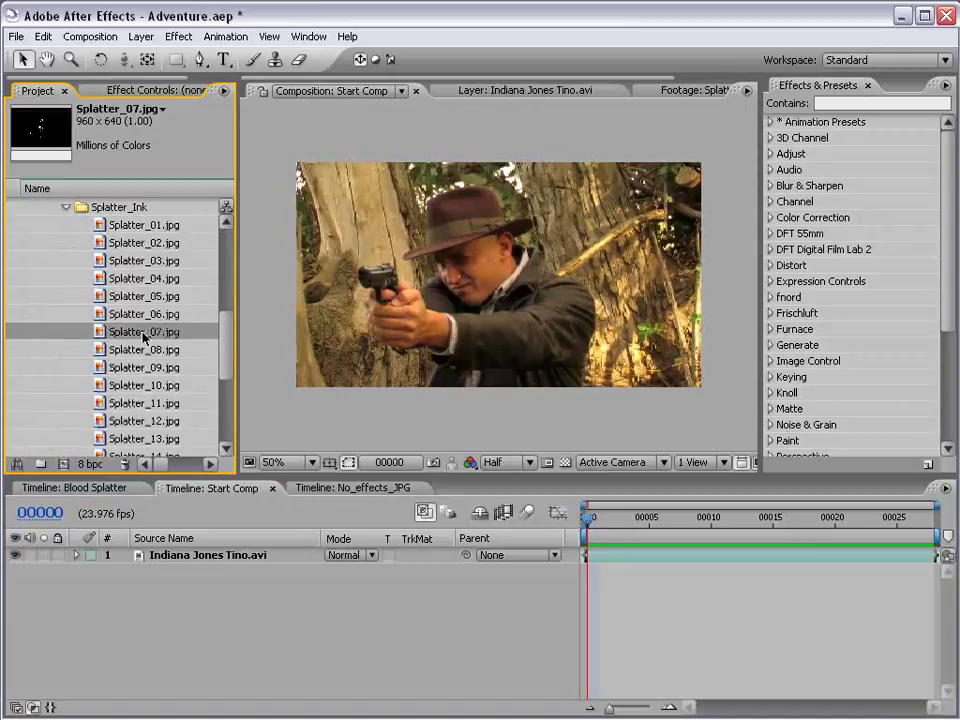
click(145, 242)
mouse_move(227, 332)
mouse_down()
mouse_move(229, 397)
mouse_move(227, 331)
mouse_up()
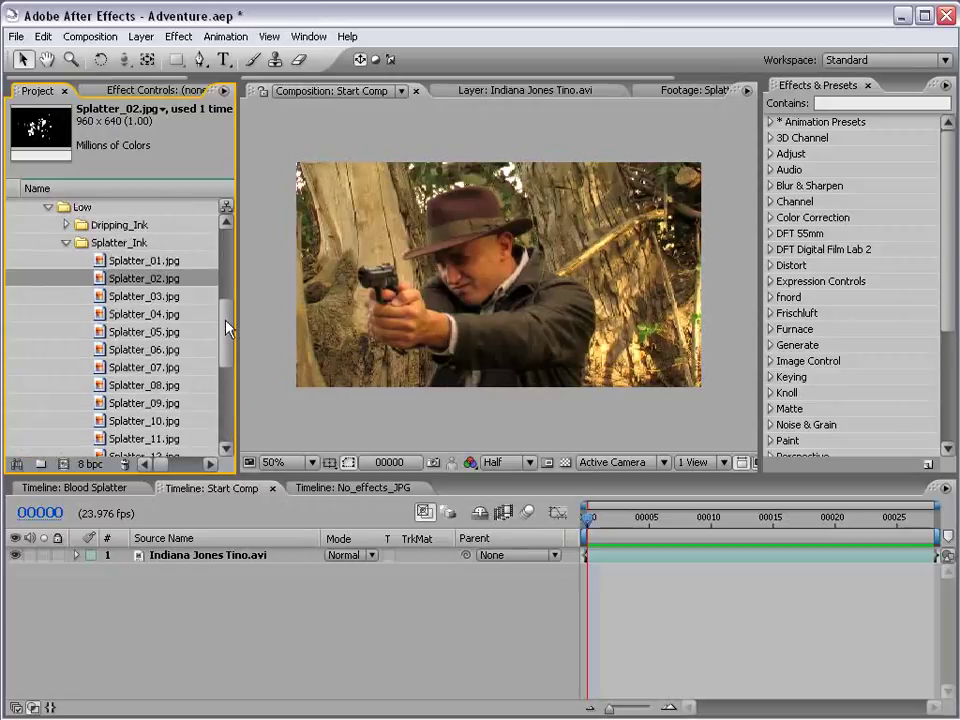
ctrl+click(162, 316)
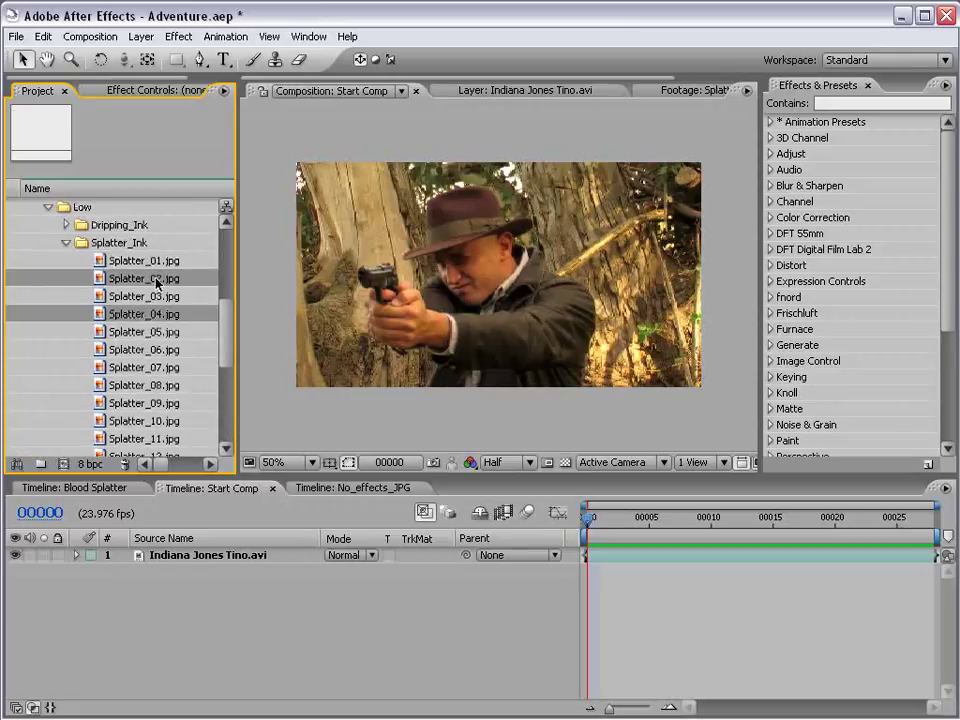
drag(162, 280, 602, 560)
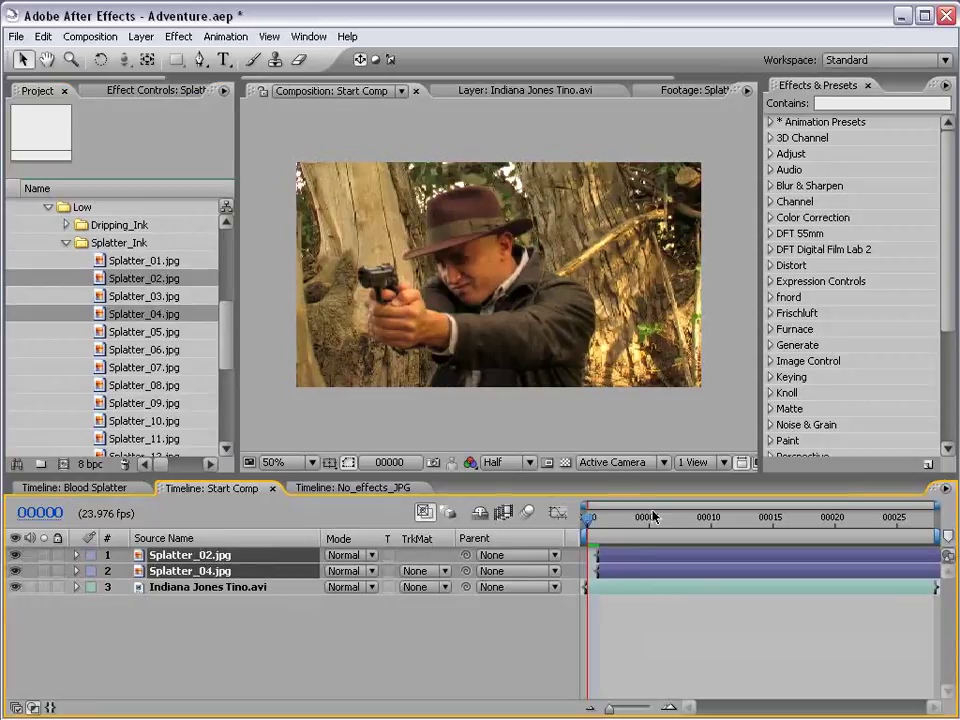
Move the current time to frame 7 and inspect the Splatter_02 layer covering the footage.
click(621, 530)
key(space)
click(637, 625)
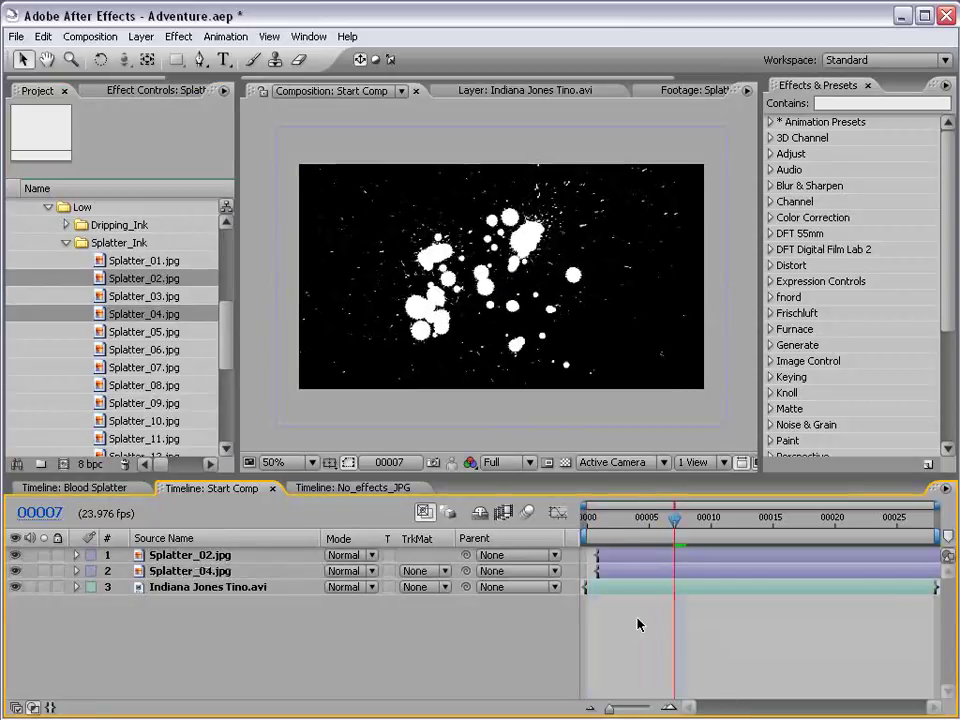
click(633, 556)
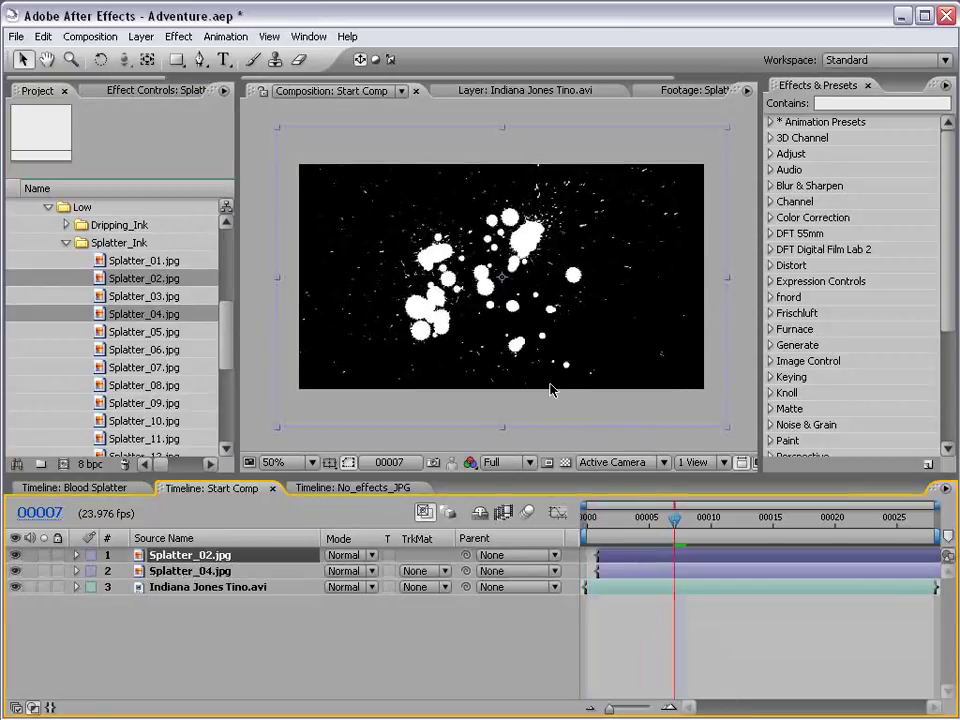
click(545, 441)
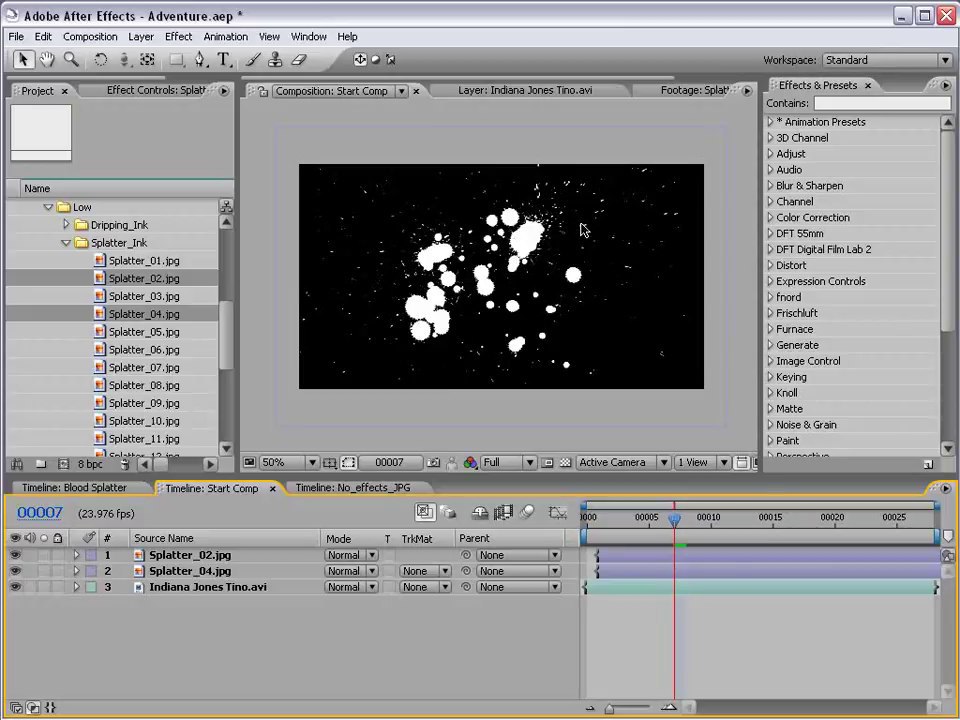
Apply the Set Matte effect to the Splatter_02 layer and hide the Splatter_04 layer.
click(205, 555)
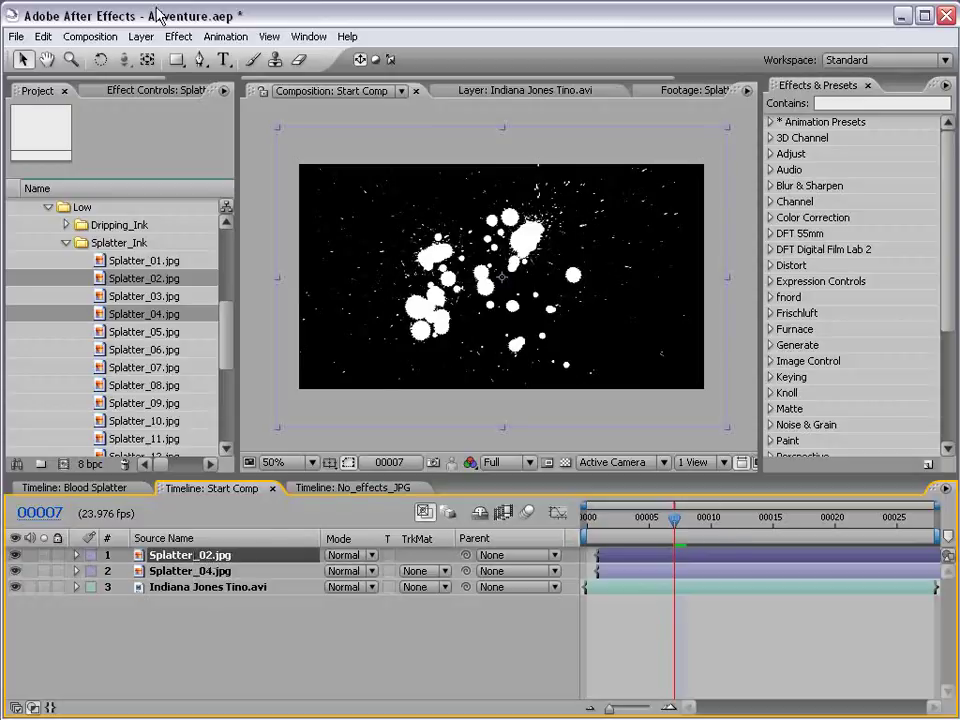
click(180, 36)
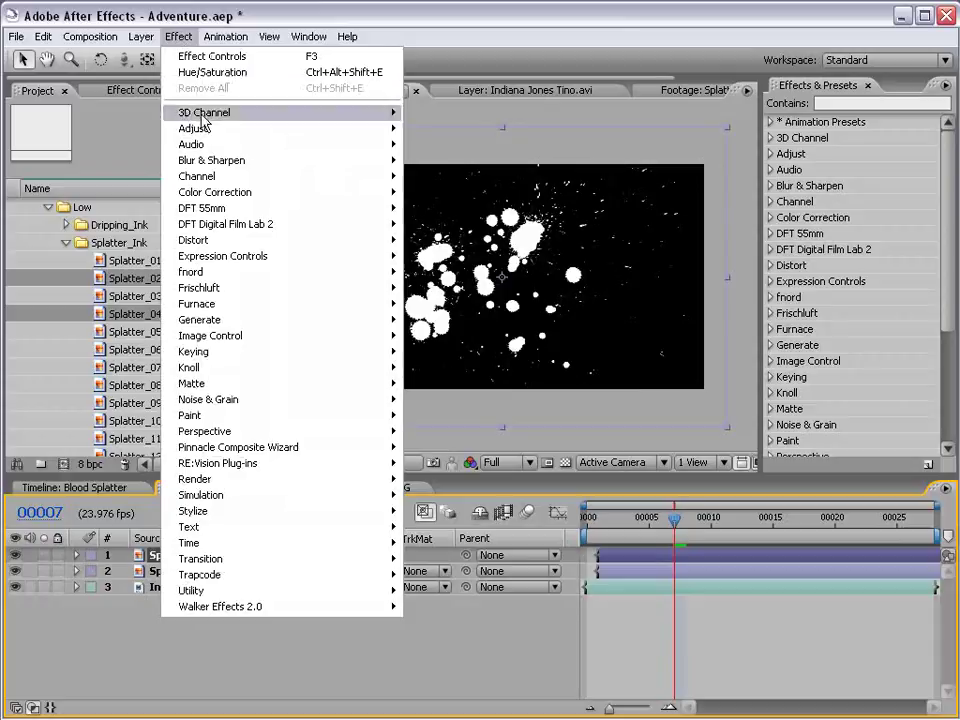
mouse_move(200, 176)
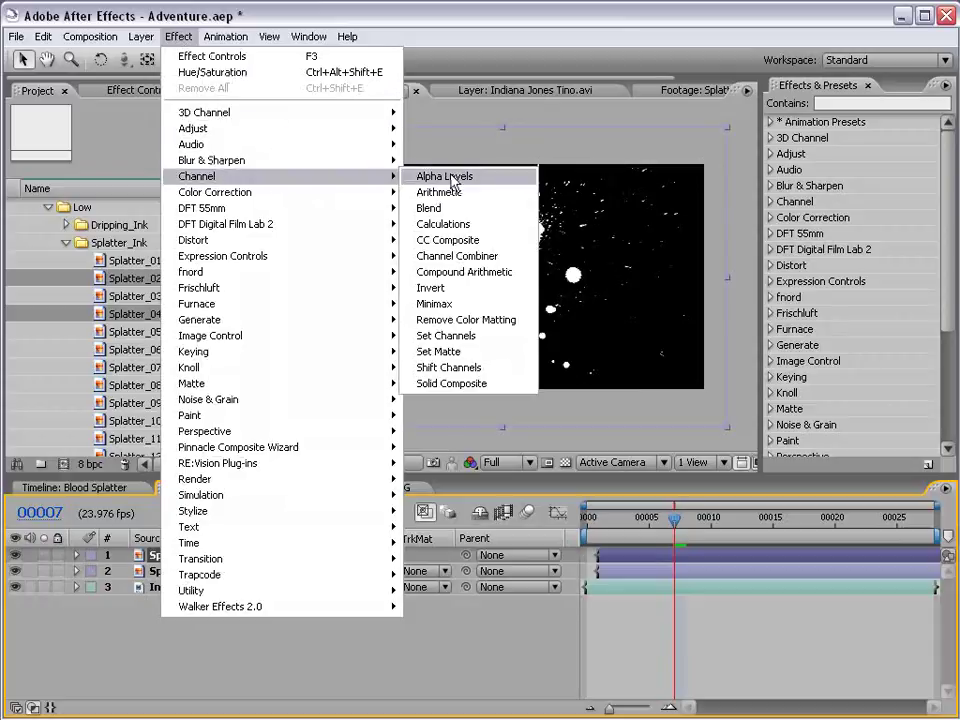
click(440, 352)
click(15, 570)
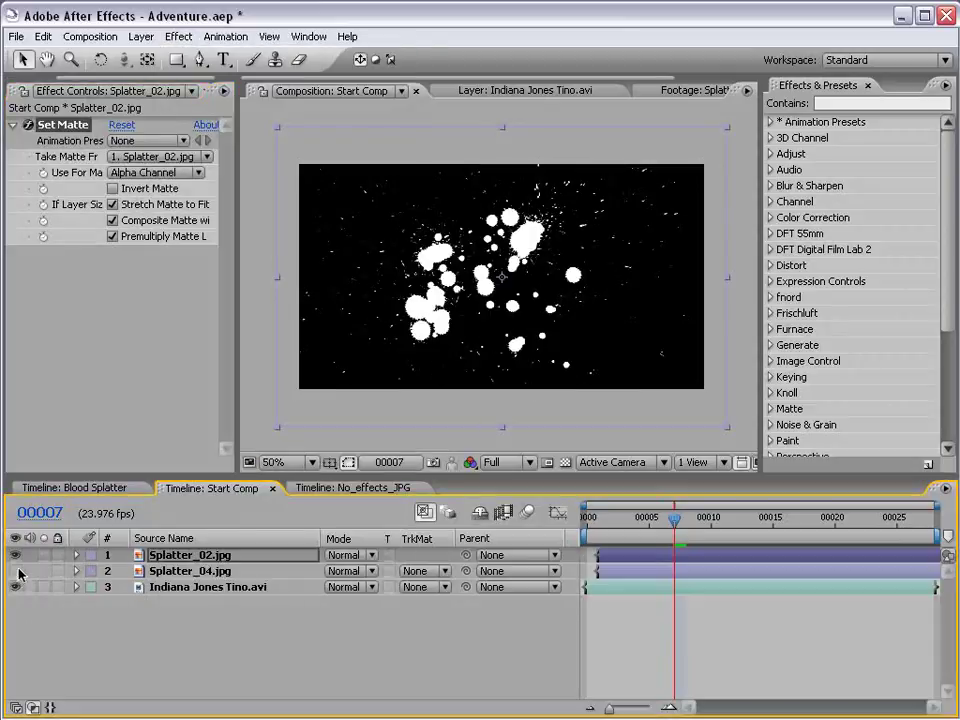
Set the Splatter_02 matte to use Luminance and check the keyed-out splatter over the footage.
click(125, 176)
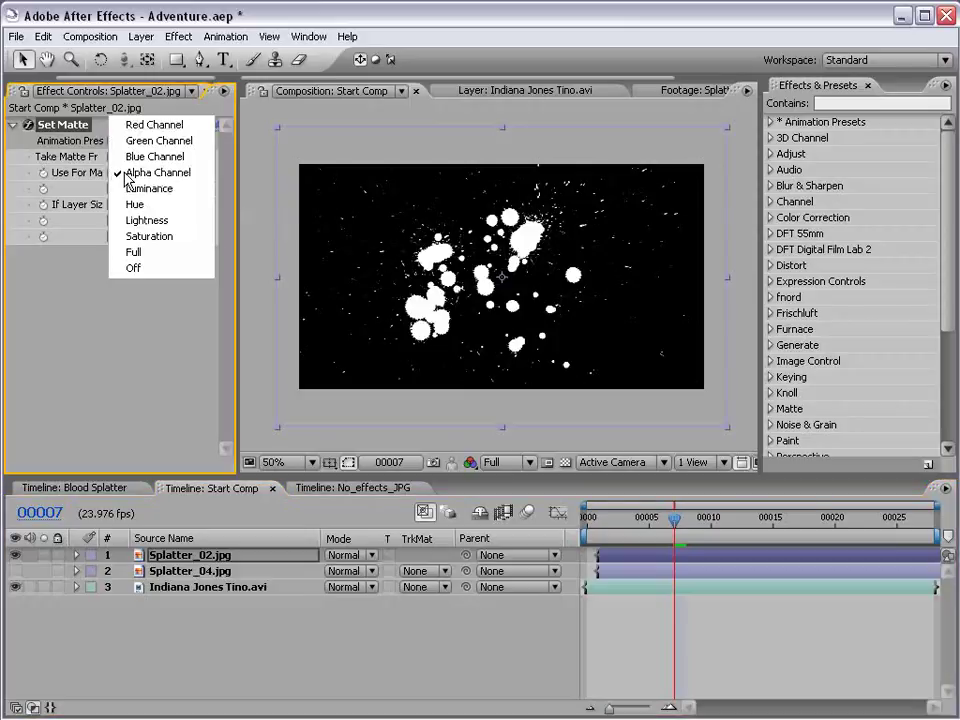
click(182, 193)
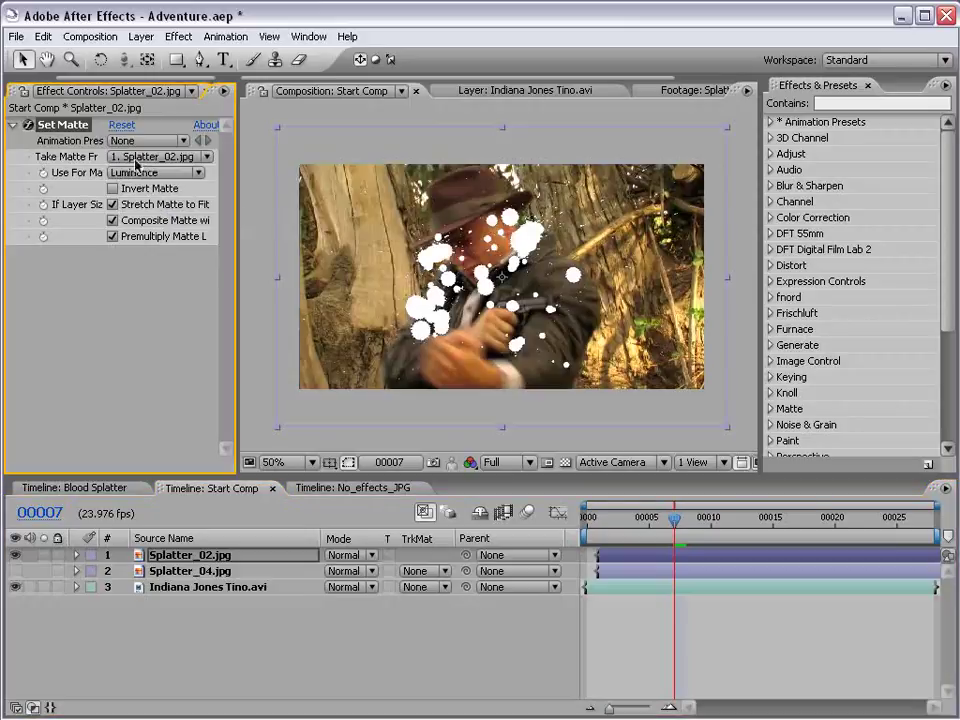
key(period)
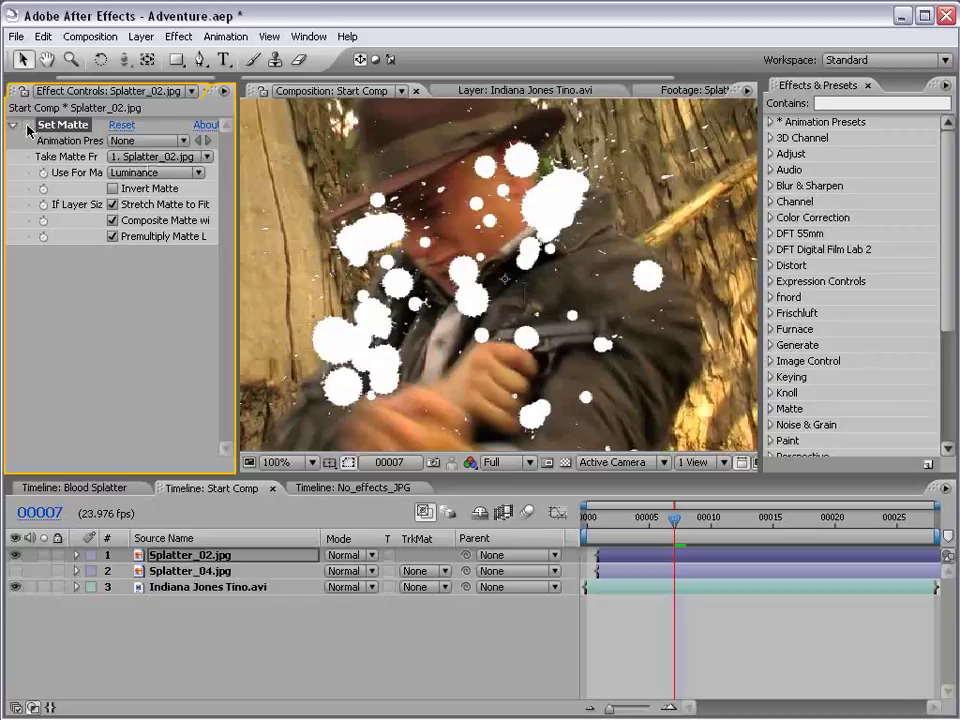
key(comma)
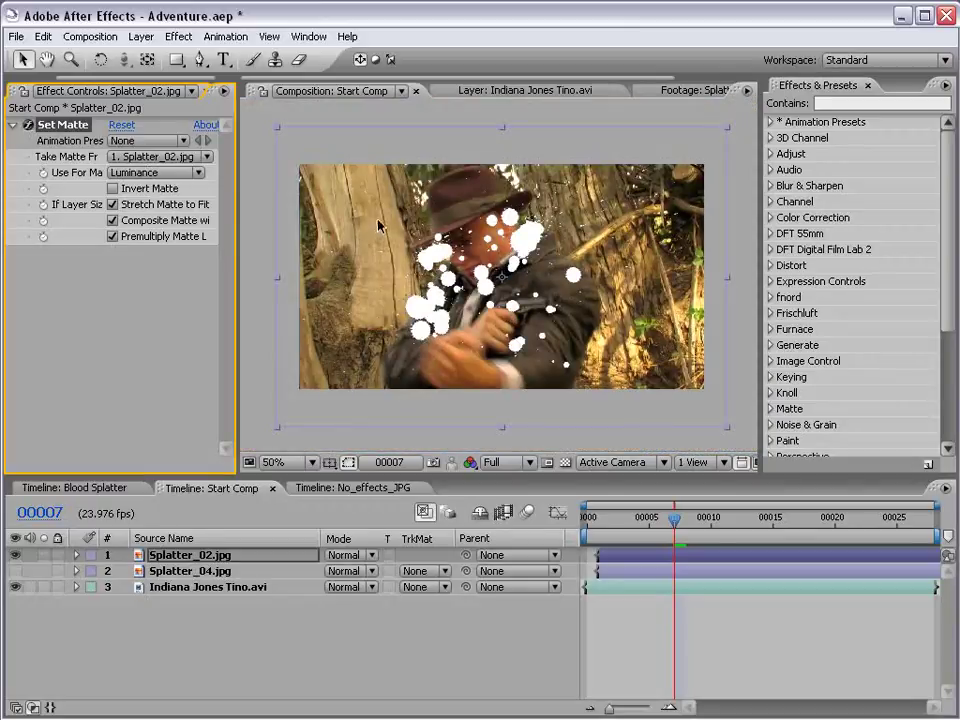
key(period)
key(comma)
Copy the Set Matte effect from Splatter_02 onto the Splatter_04 layer.
key(ctrl+c)
click(205, 572)
key(ctrl+v)
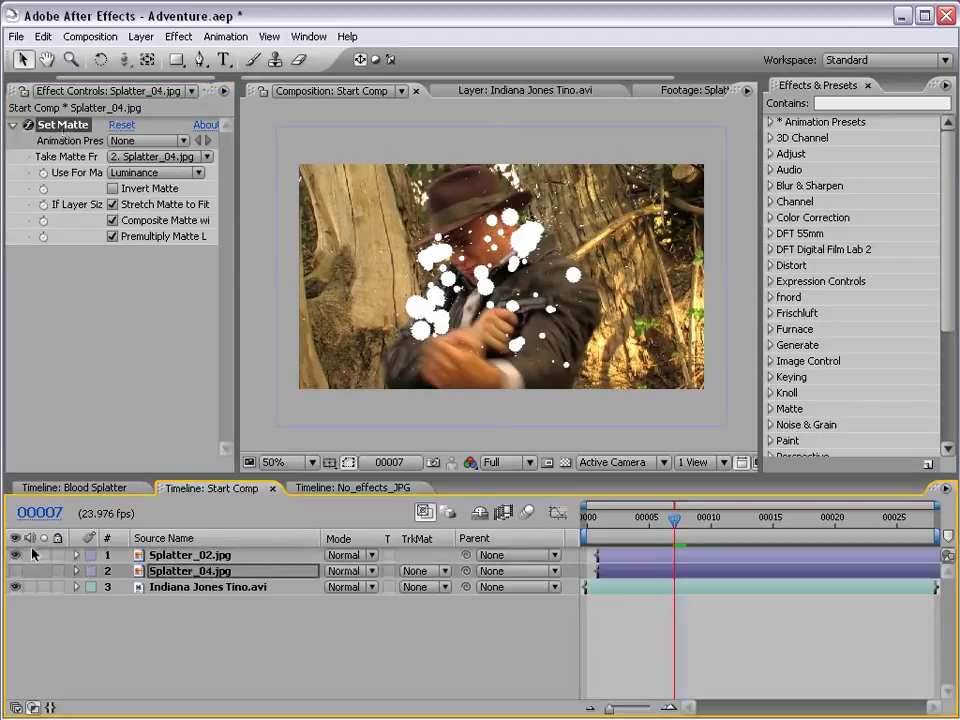
Show Splatter_04 in place of Splatter_02 and examine its keyed splatter up close.
click(15, 555)
click(15, 571)
key(period)
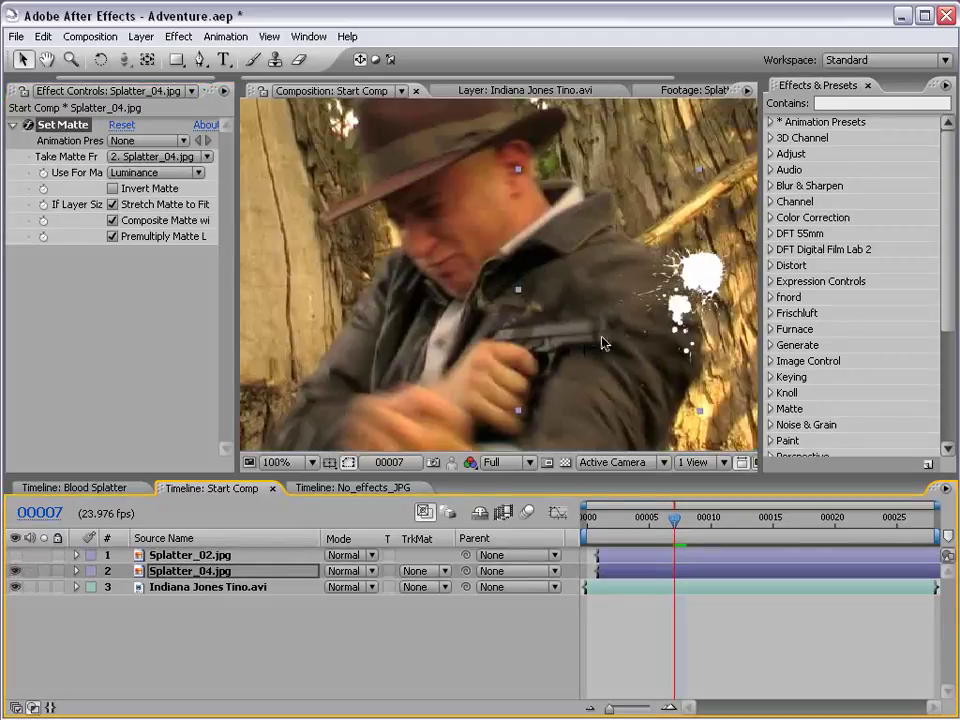
key(h)
drag(736, 296, 530, 276)
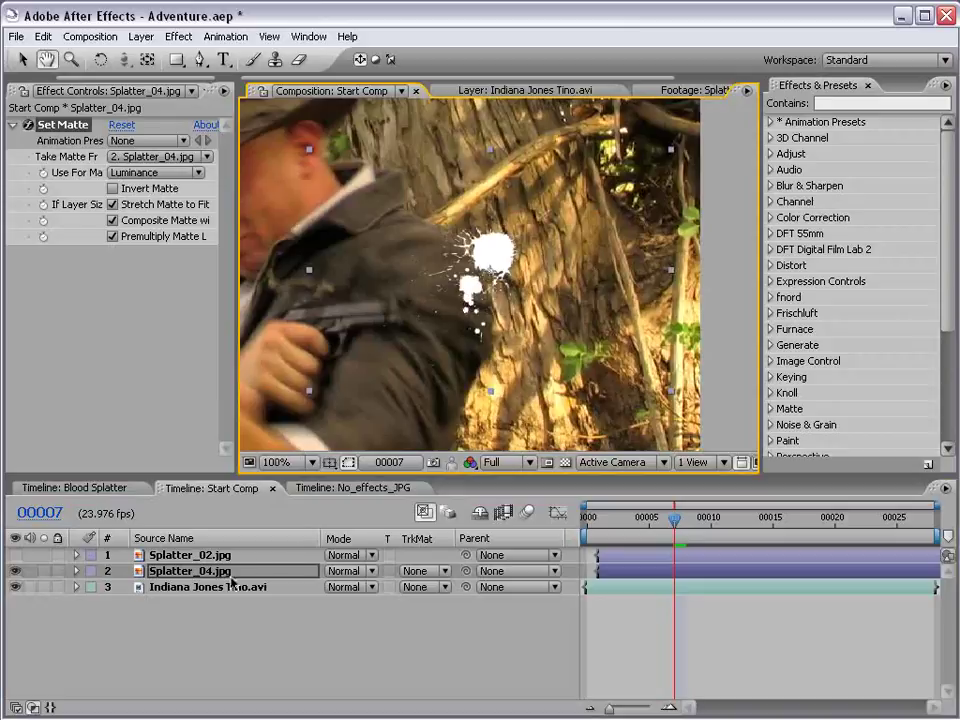
Show Splatter_02 again in place of Splatter_04 and apply the Fill effect to it.
click(15, 571)
click(15, 555)
click(182, 557)
key(comma)
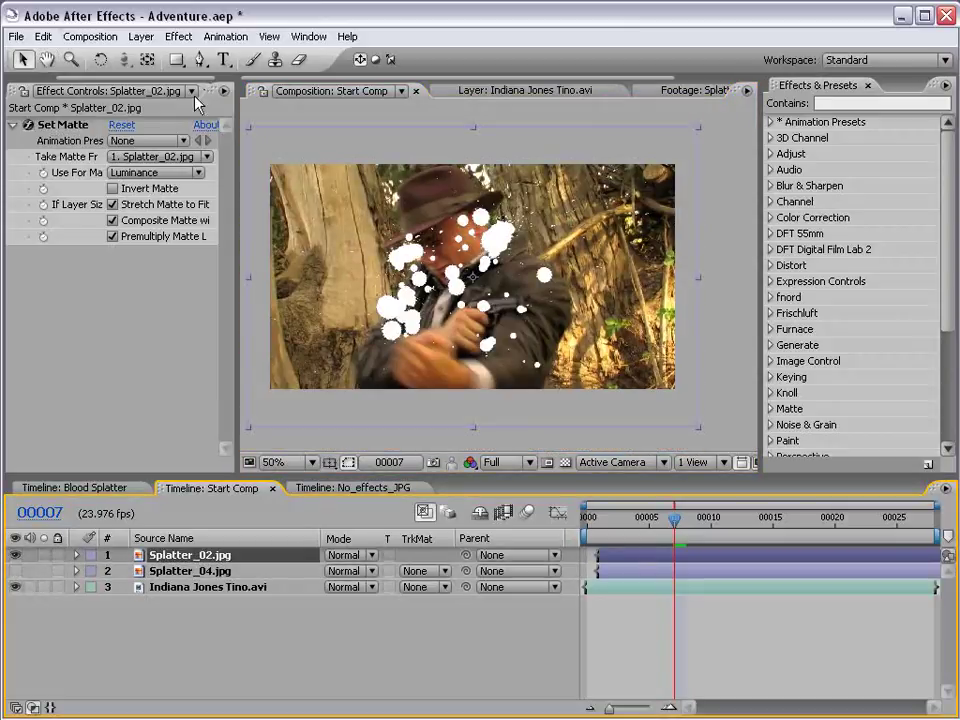
click(181, 36)
mouse_move(210, 319)
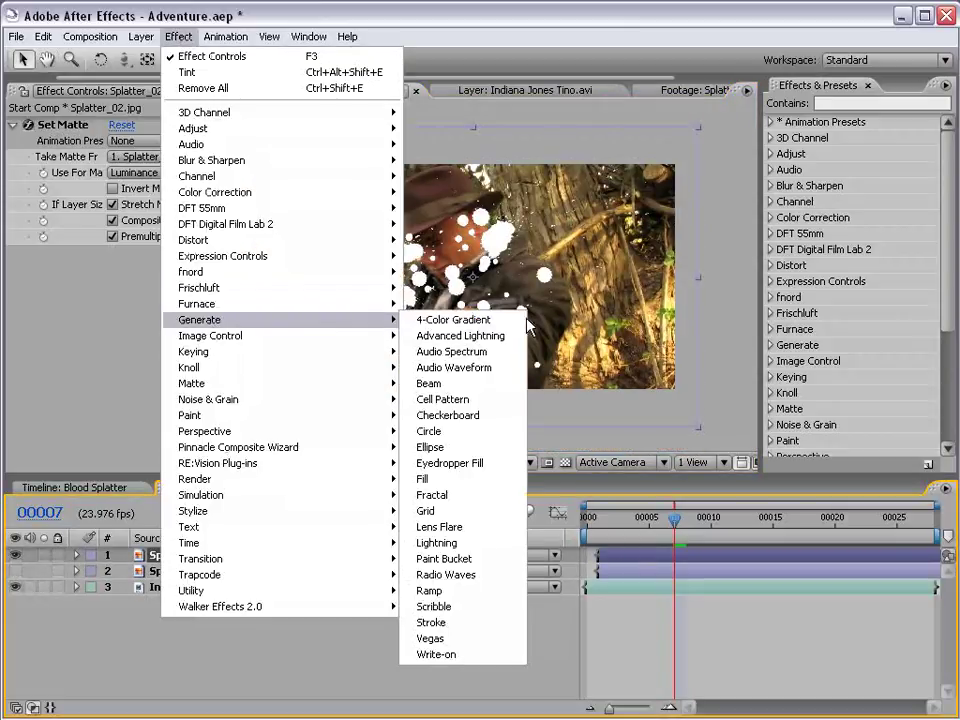
click(448, 480)
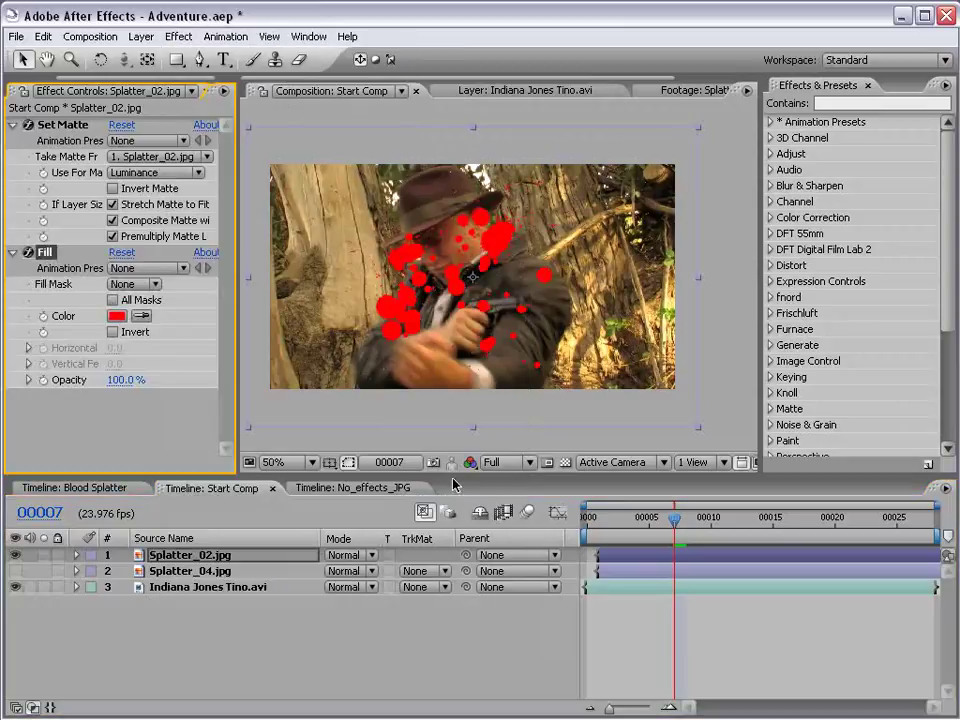
Set the Fill color on Splatter_02 to dark red, B30000.
click(115, 316)
click(594, 428)
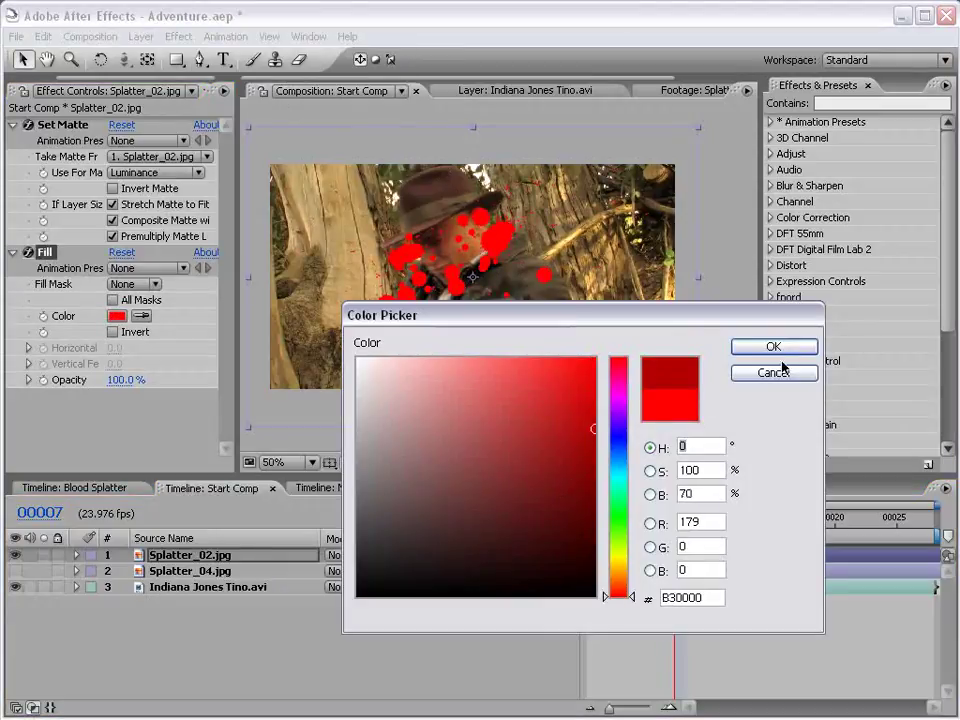
click(773, 346)
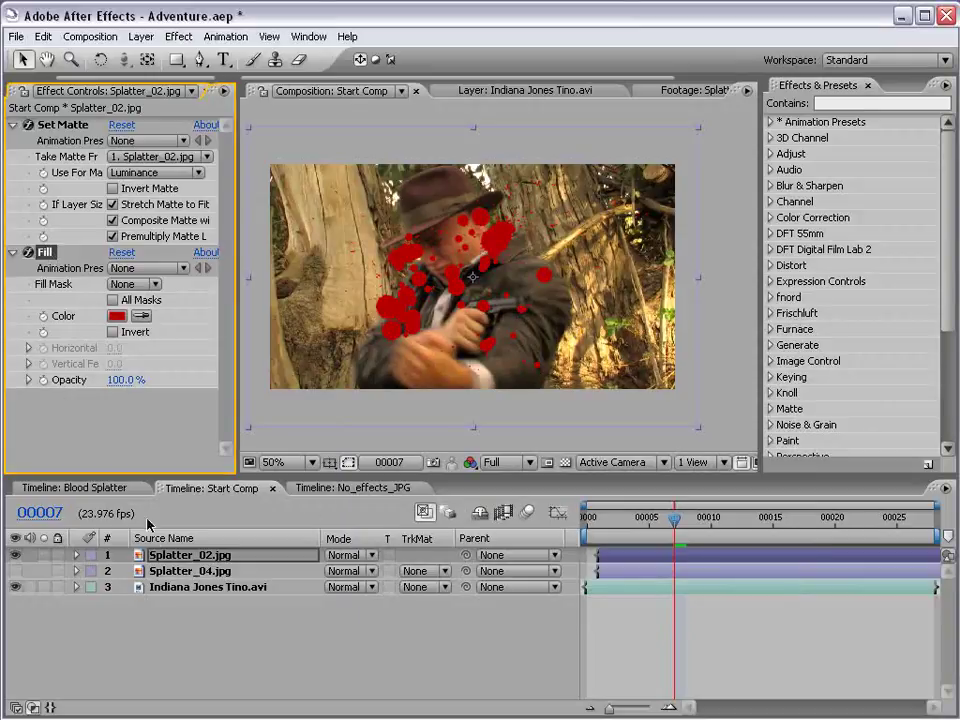
Copy the red Fill effect from Splatter_02 onto Splatter_04, check it alone, and show Splatter_02 again in its place.
click(180, 570)
click(15, 554)
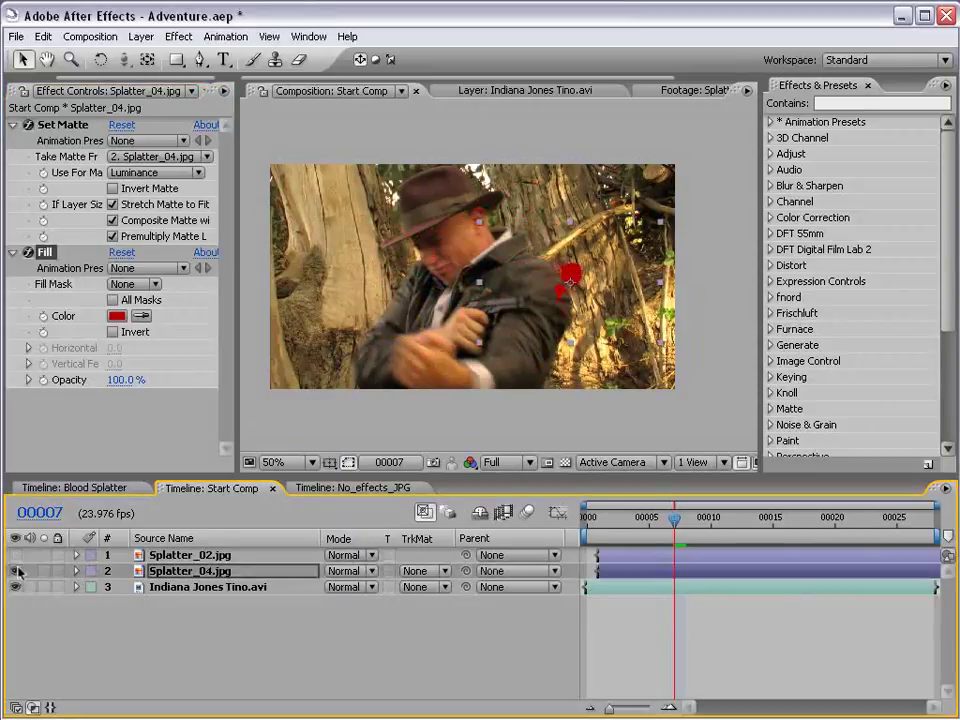
click(15, 554)
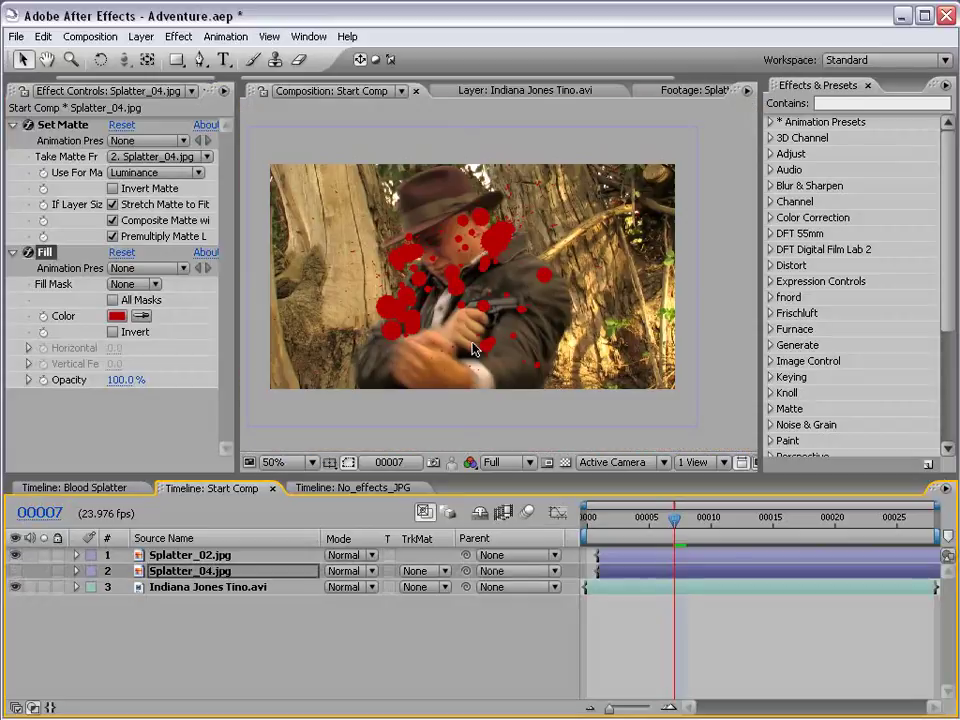
Move Splatter_02 onto the tree trunk behind the actor and scale it down to fit the trunk.
click(512, 282)
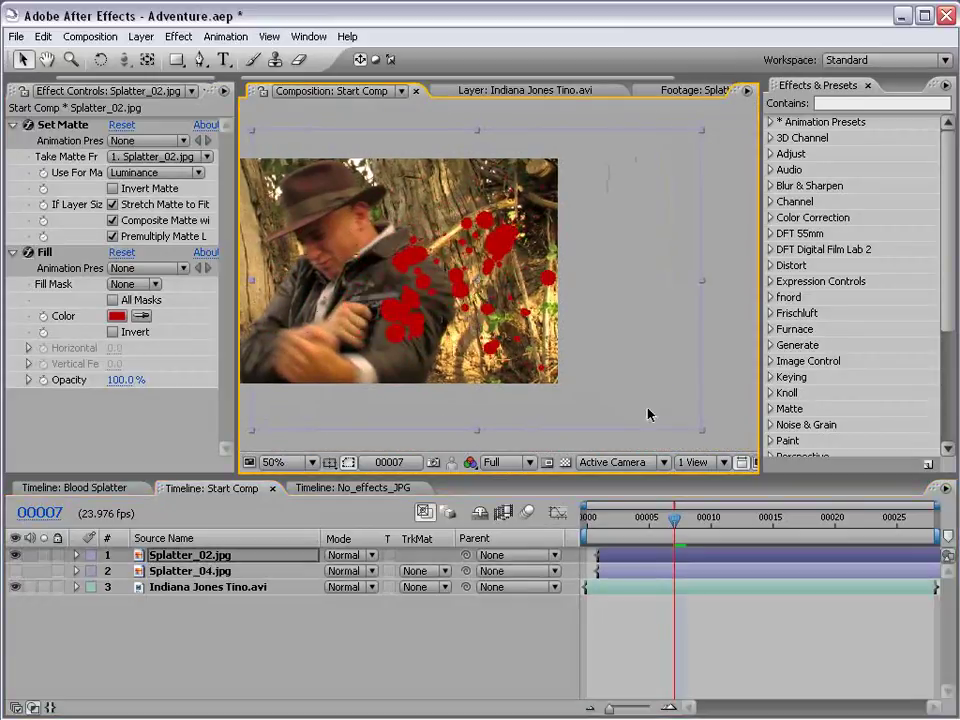
drag(701, 433, 522, 333)
scroll(522, 333, up, 1)
drag(669, 434, 598, 383)
Show Splatter_04, shrink it slightly and position it over the Splatter_02 splatter on the trunk.
click(15, 570)
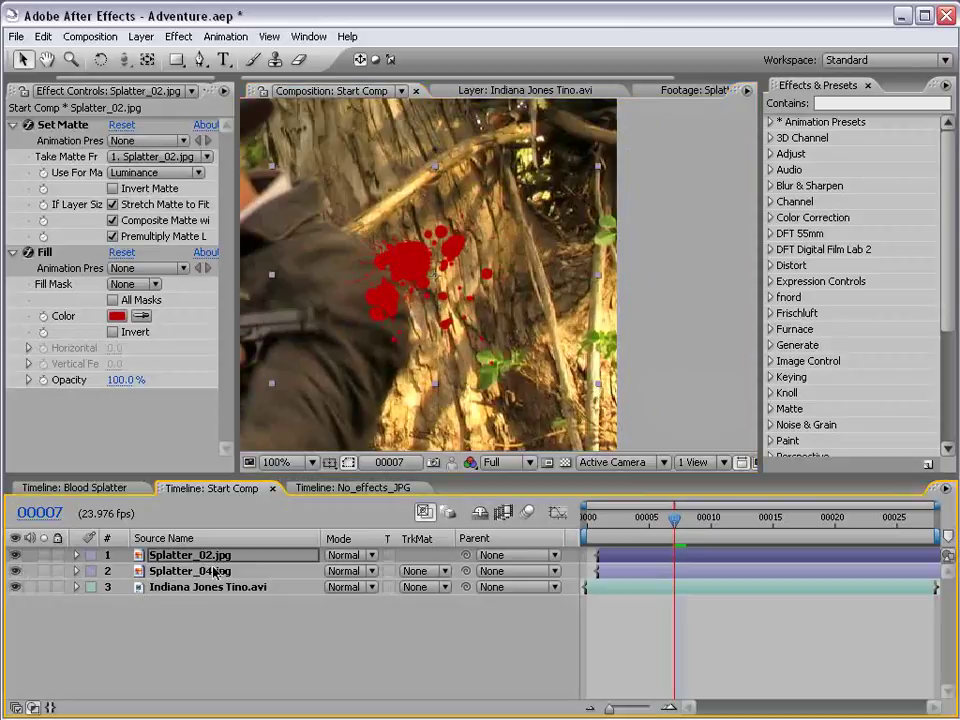
click(190, 571)
key(comma)
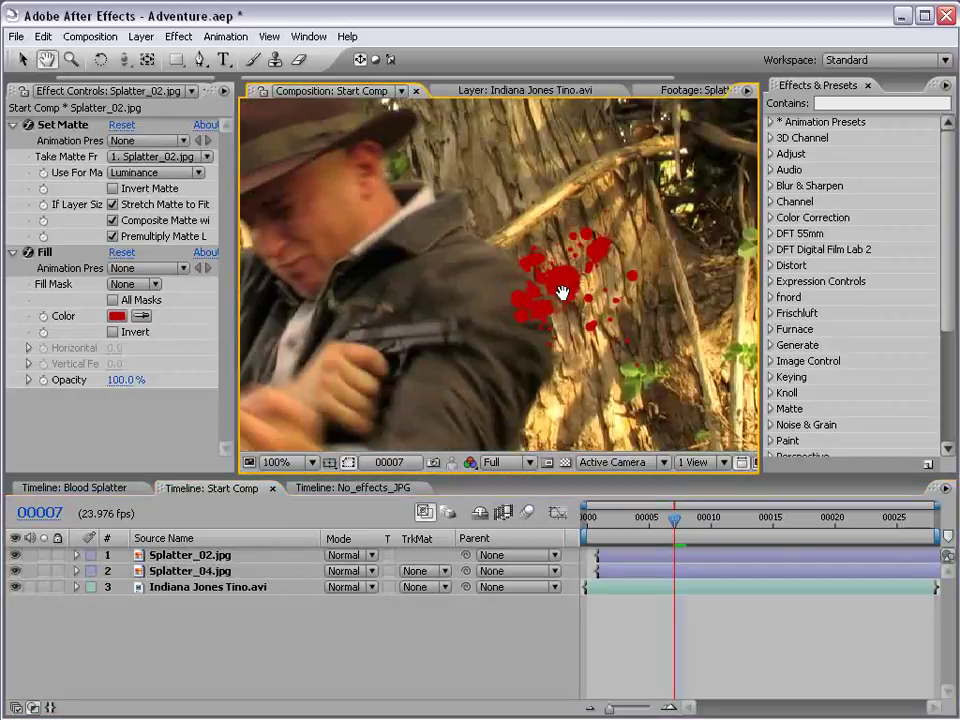
drag(664, 311, 600, 322)
key(v)
Set the blending mode of Splatter_02 and Splatter_04 to Classic Color Burn and inspect the blend up close.
click(213, 555)
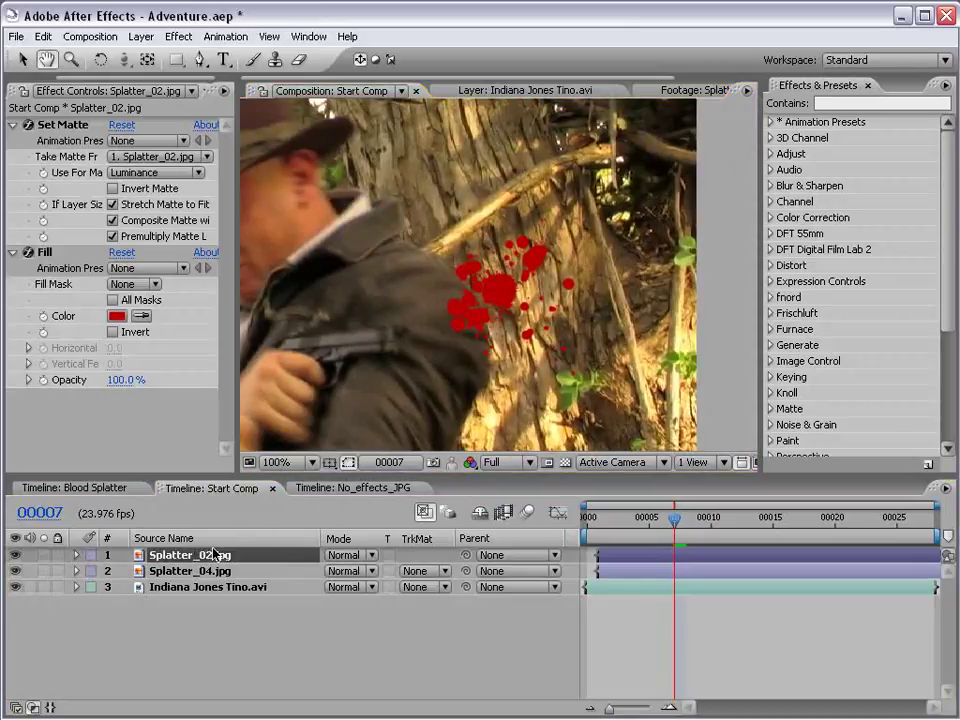
shift+click(211, 569)
click(345, 558)
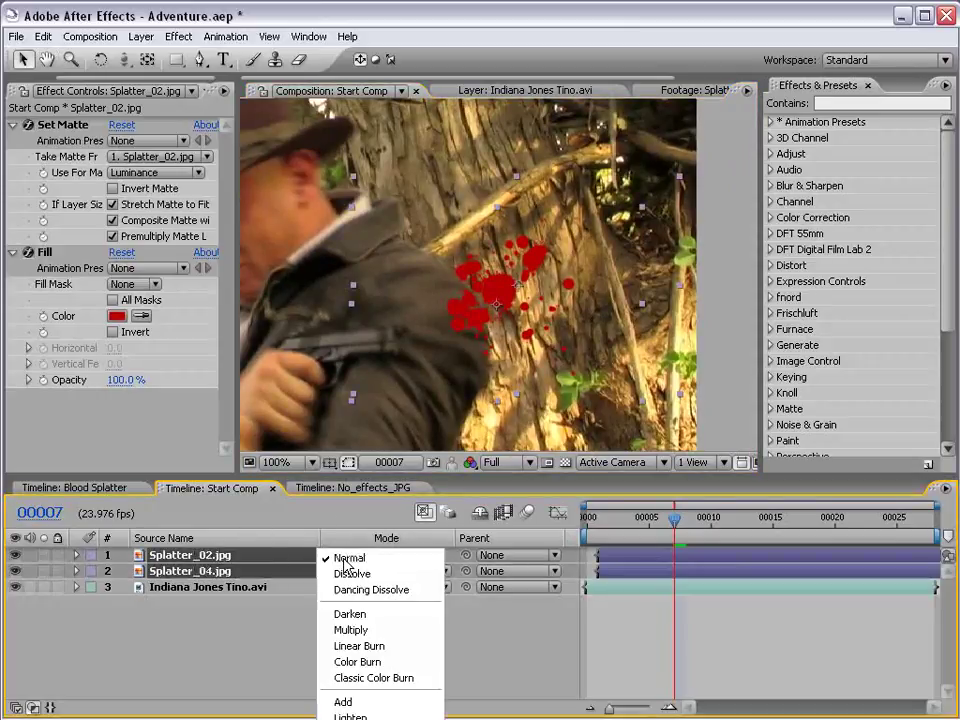
click(373, 678)
scroll(500, 352, up, 1)
key(space)
drag(573, 321, 555, 325)
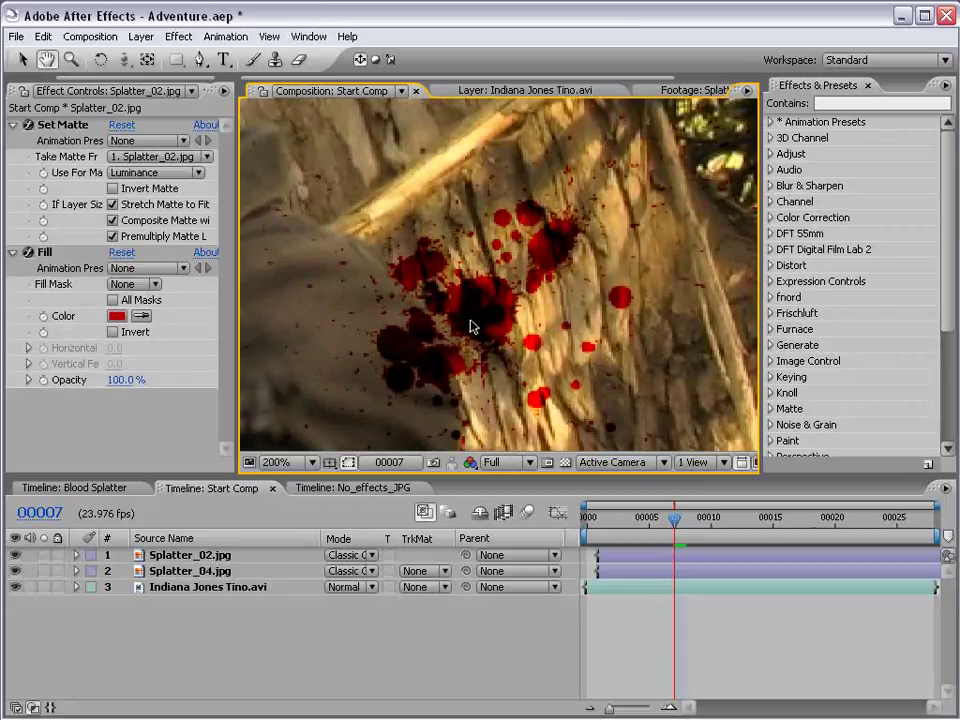
scroll(471, 326, down, 1)
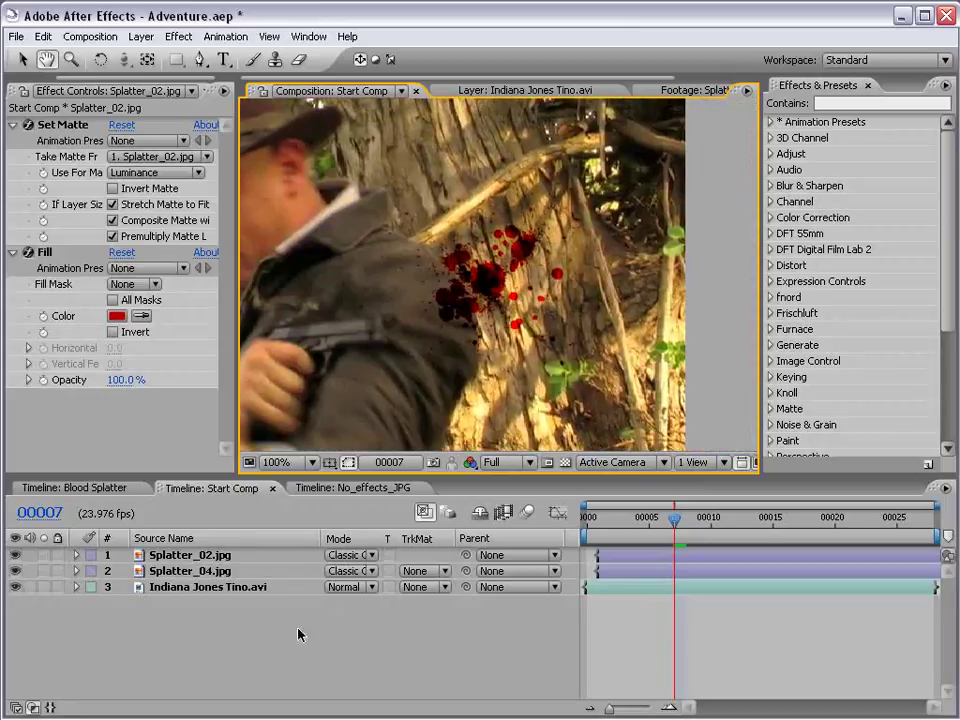
Change the Fill color on Splatter_04 to a brighter red.
click(190, 571)
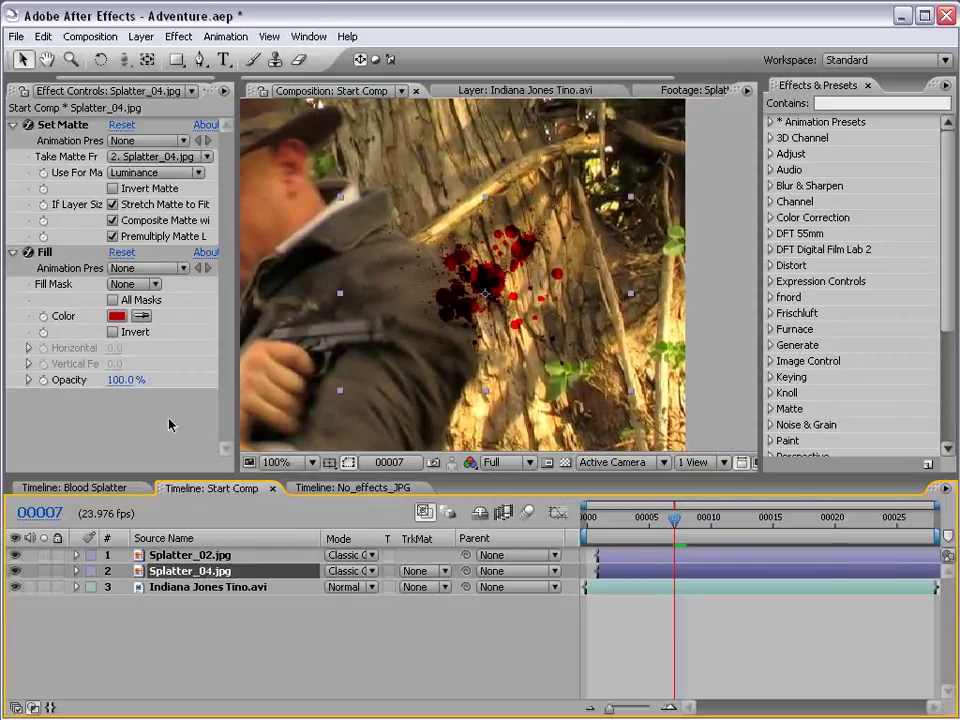
click(117, 316)
drag(568, 429, 594, 392)
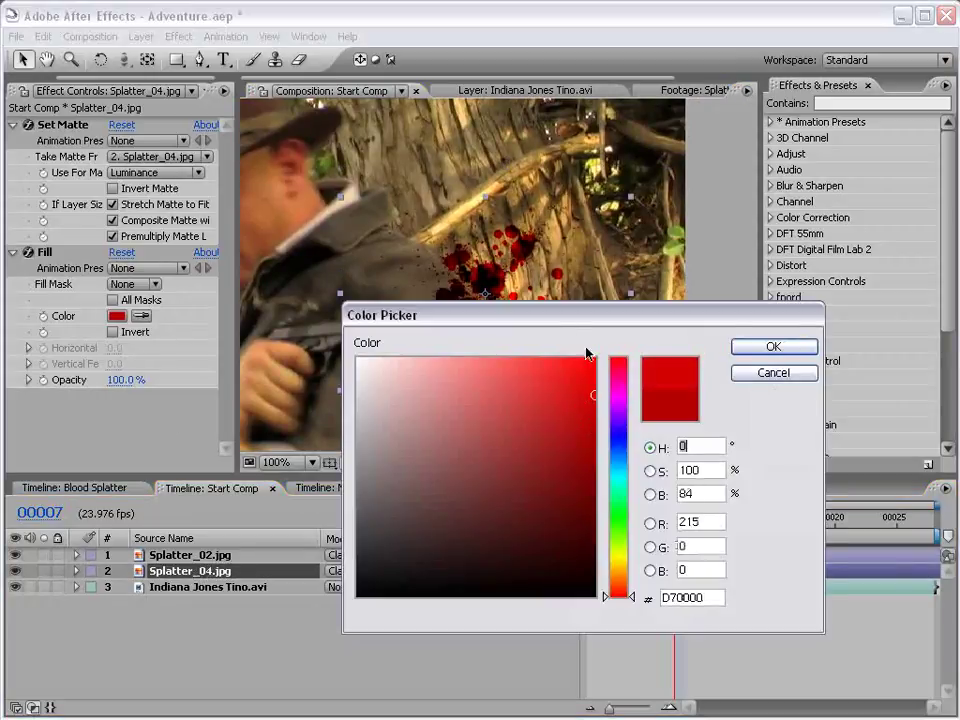
drag(582, 311, 518, 351)
click(714, 381)
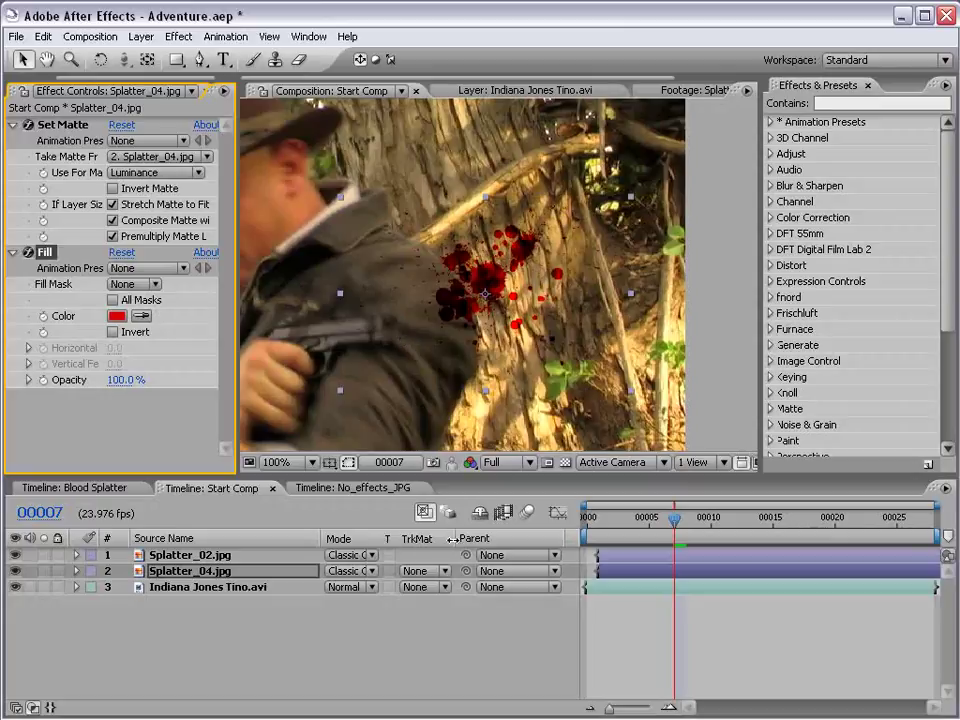
click(633, 638)
Make Splatter_02 and Splatter_04 start at frame 00004.
scroll(515, 336, down, 1)
key(space)
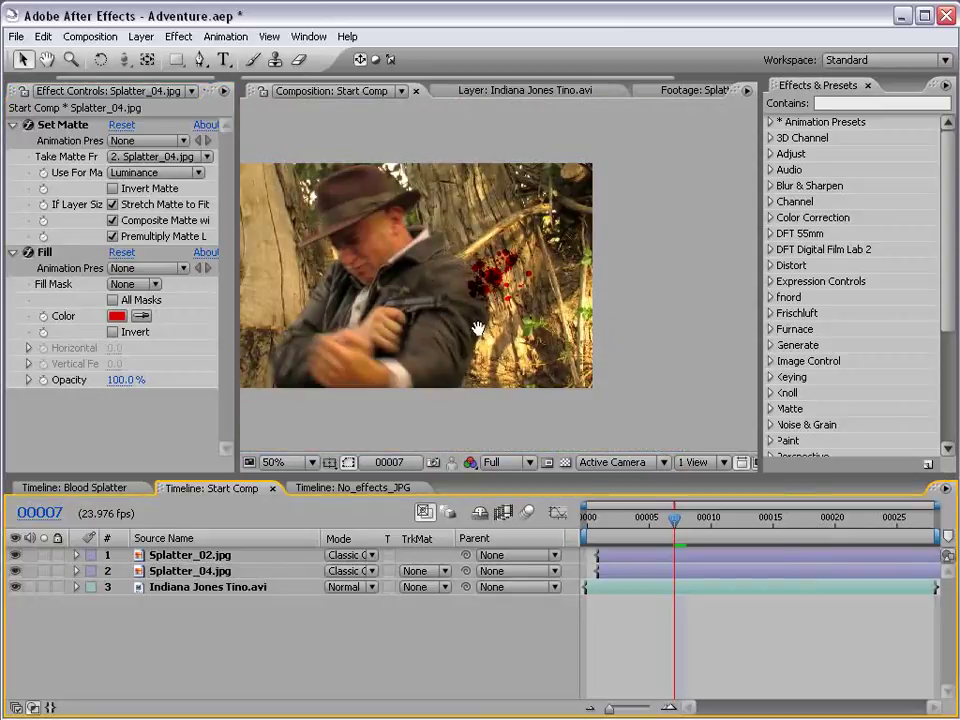
drag(478, 329, 498, 338)
drag(667, 522, 652, 561)
key(v)
click(617, 559)
shift+click(620, 572)
click(679, 620)
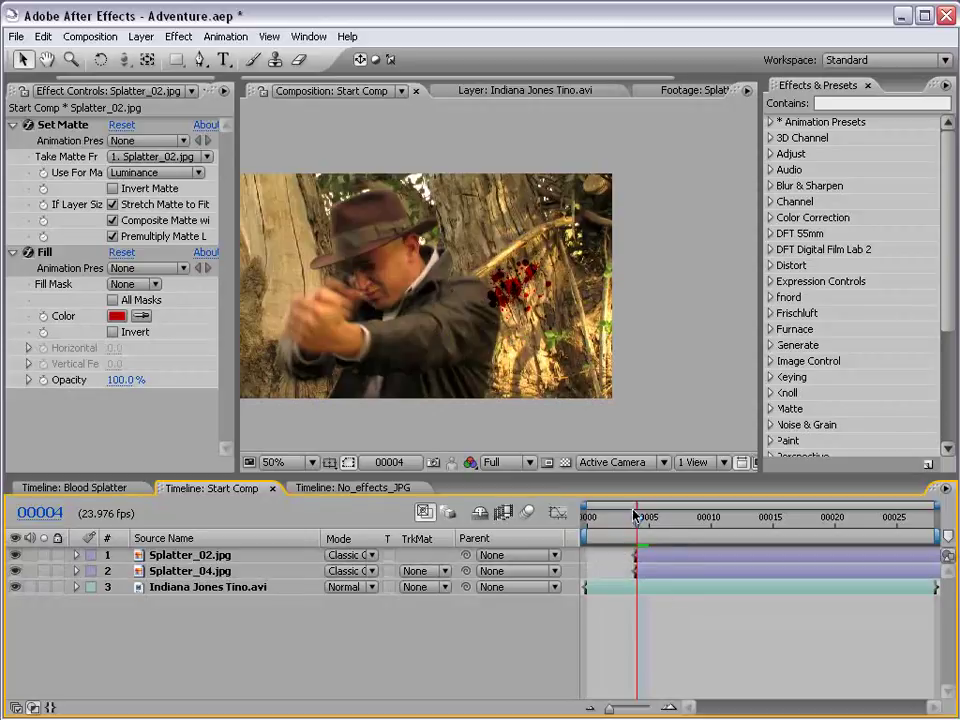
Preview the shot from frame 00001 and scrub to frame 00022 to check the splatter against the camera movement.
drag(634, 516, 588, 530)
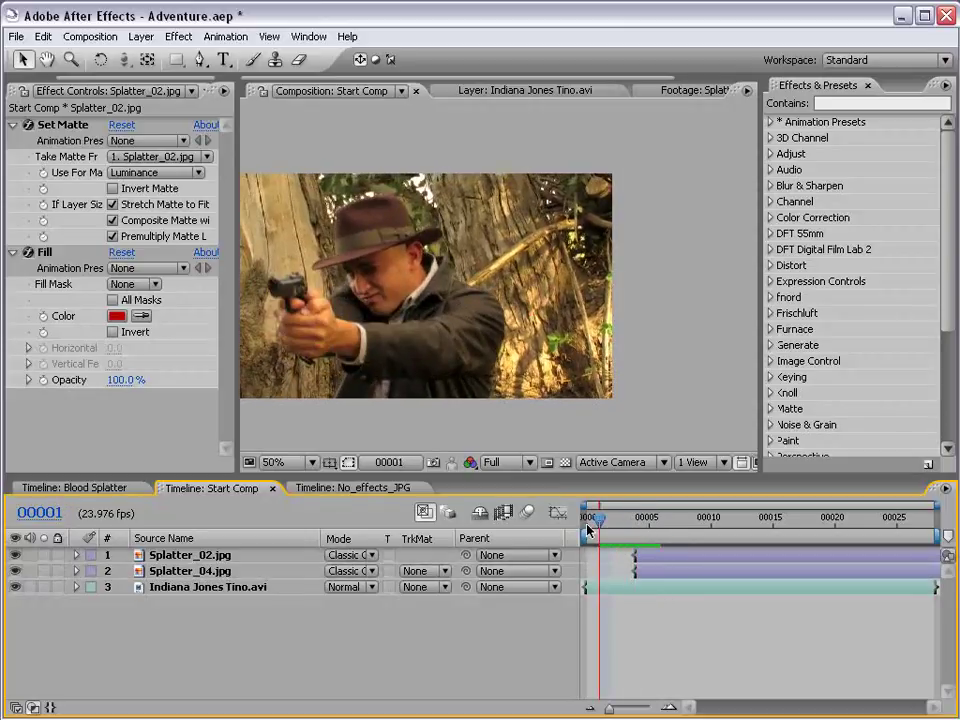
key(KP_0)
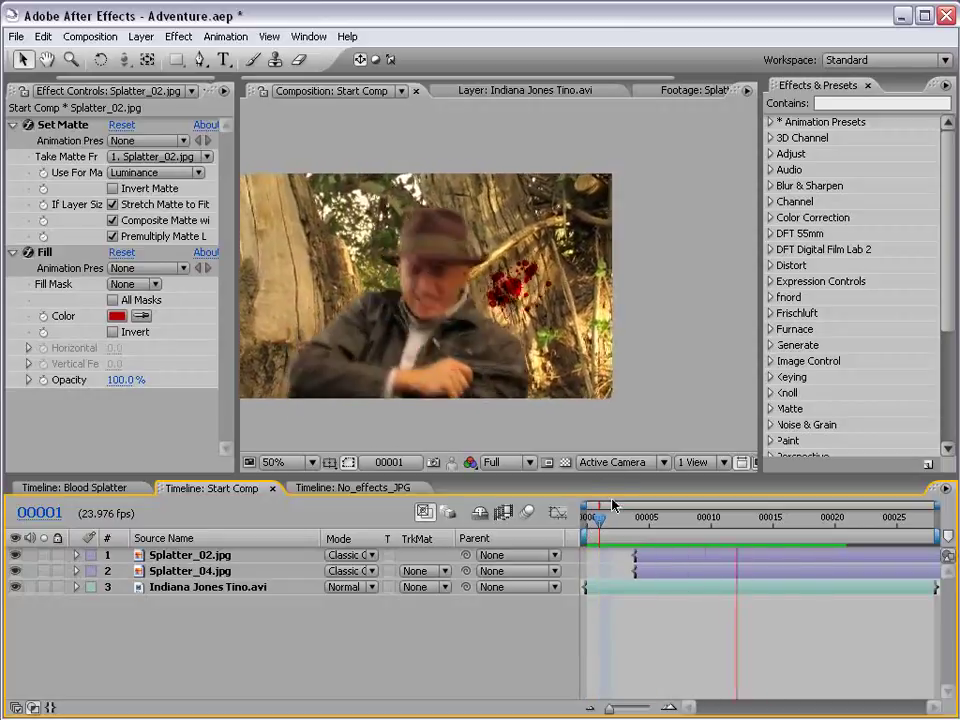
drag(613, 515, 858, 522)
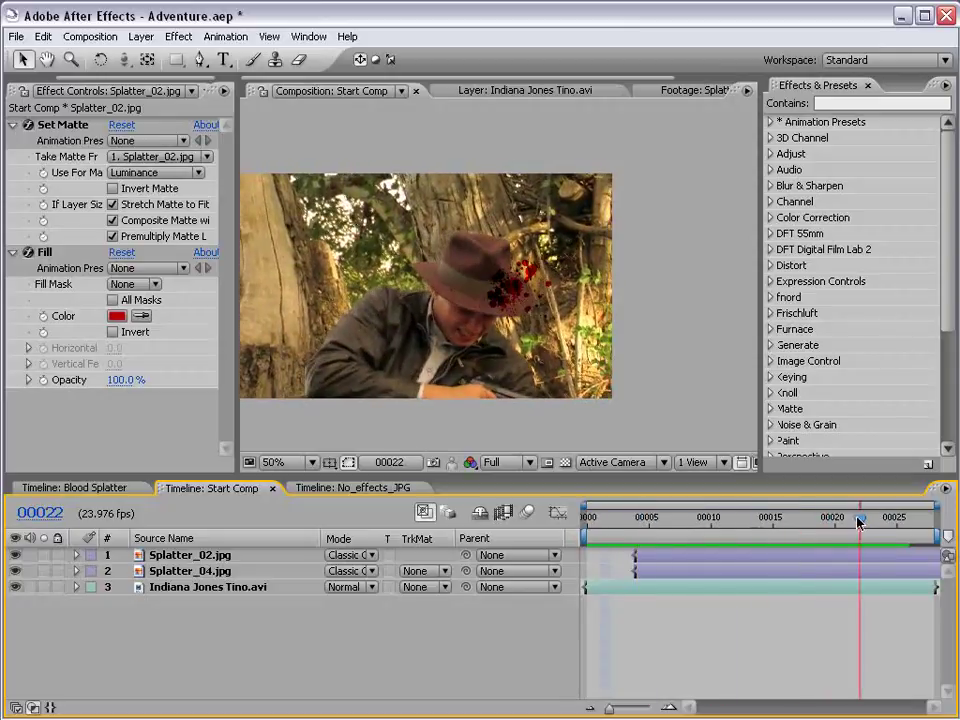
Look at the Blood Splatter composition for comparison and return to Start Comp.
click(90, 488)
mouse_move(713, 521)
mouse_down()
mouse_move(836, 522)
mouse_move(662, 522)
mouse_move(724, 522)
mouse_up()
click(214, 488)
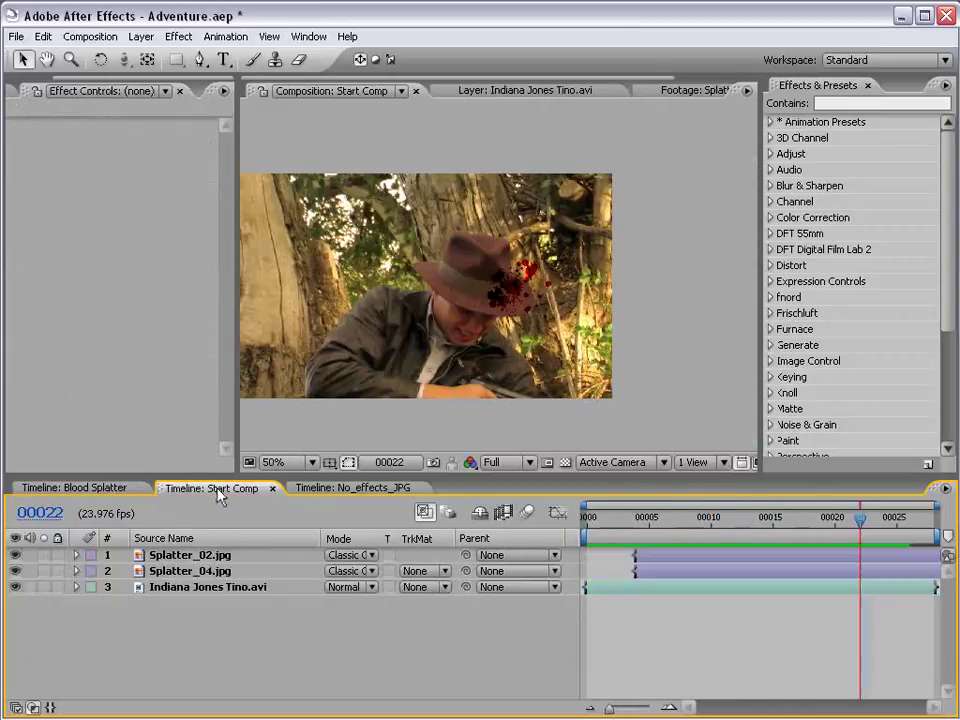
Examine the splatter on the tree at frame 00004, up close and in the full shot.
drag(663, 519, 643, 520)
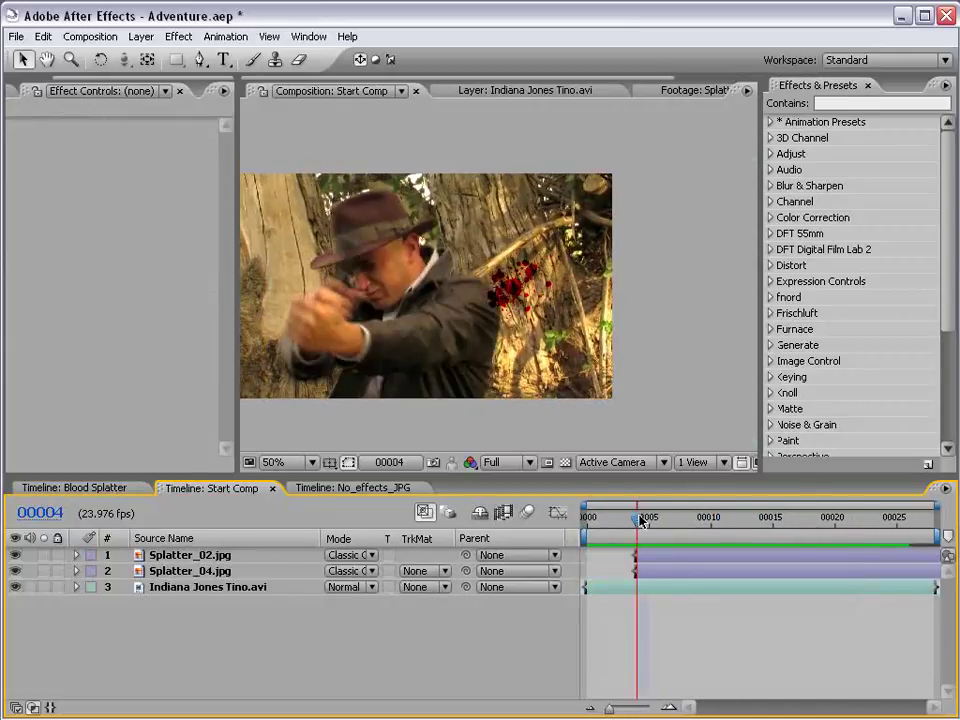
key(space)
scroll(484, 343, up, 1)
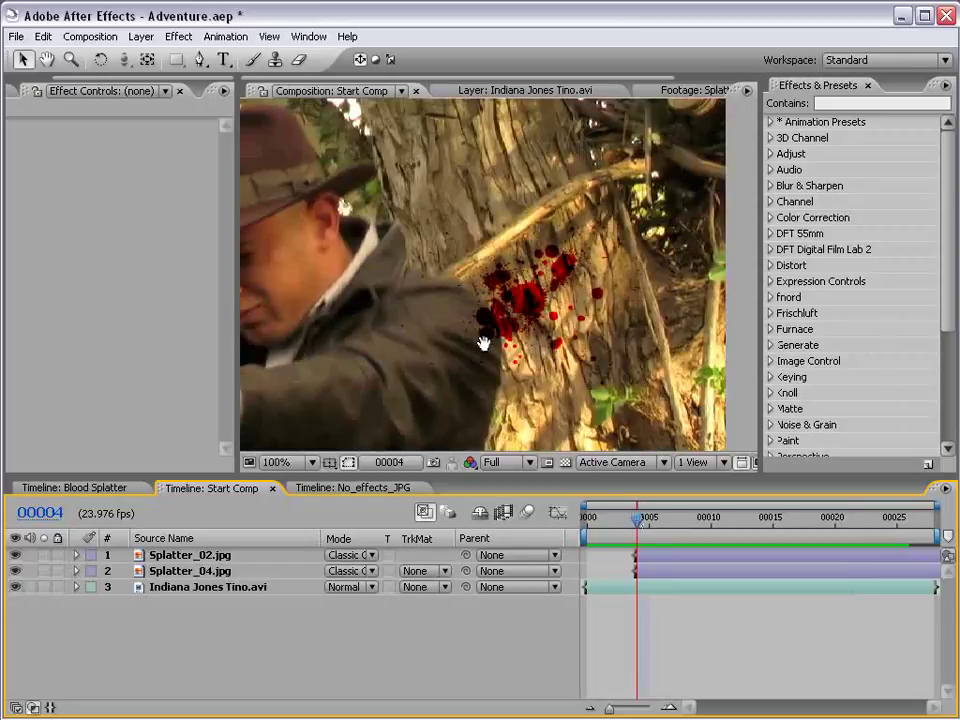
drag(484, 343, 513, 340)
click(665, 640)
scroll(446, 249, down, 1)
drag(459, 324, 494, 324)
click(665, 622)
Add a new null object layer to Start Comp.
click(141, 36)
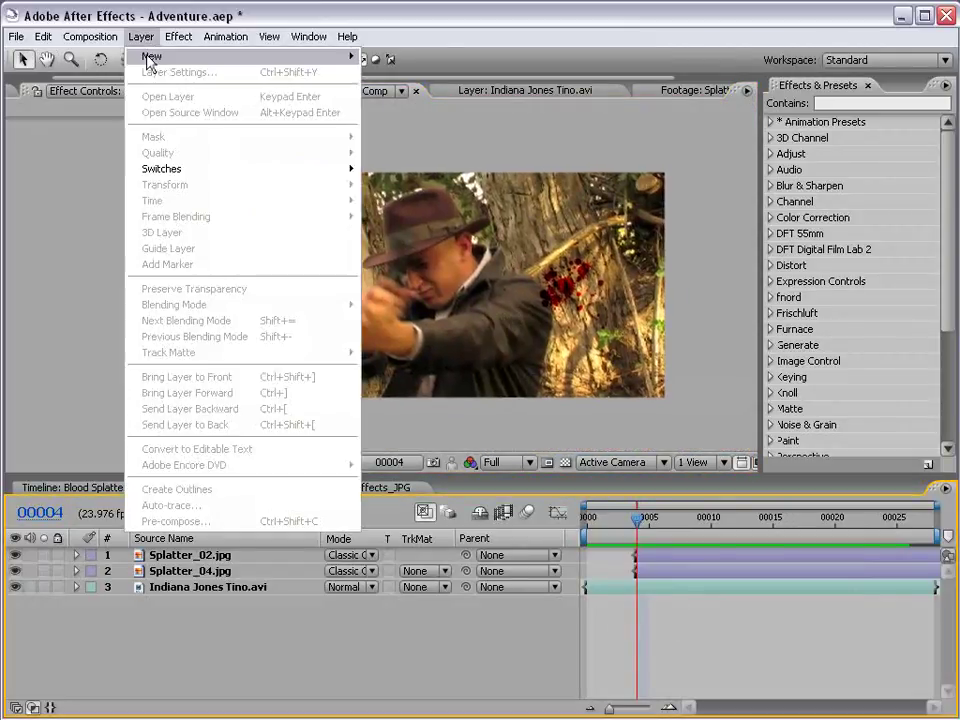
mouse_move(152, 57)
click(415, 122)
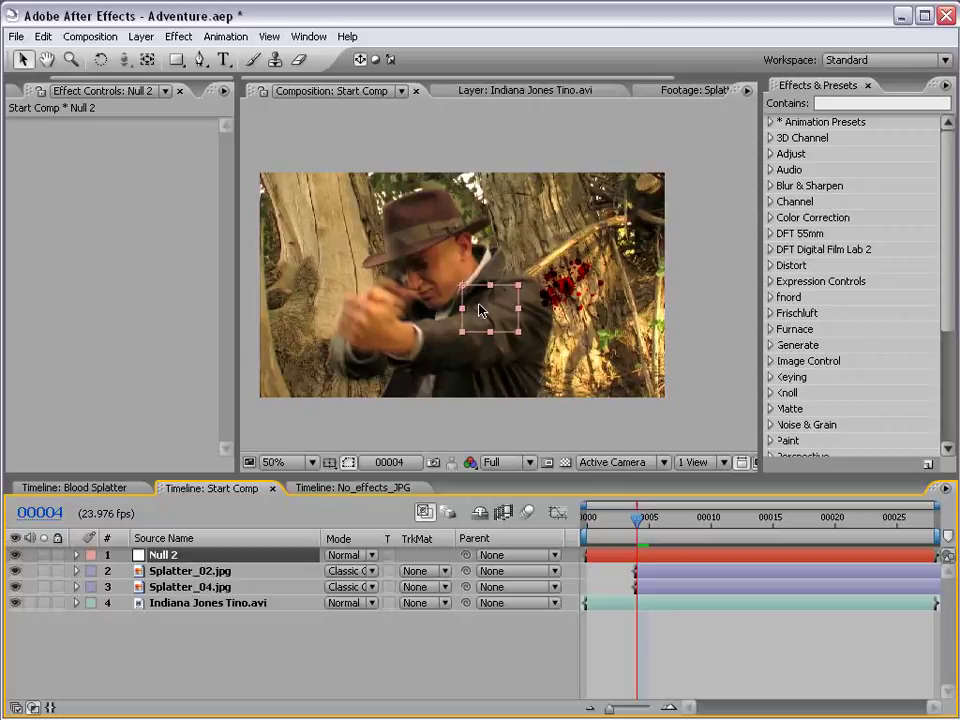
click(614, 619)
Open the Indiana Jones Tino.avi layer in its own viewer at frame 00000 and show Tracker Controls.
key(Home)
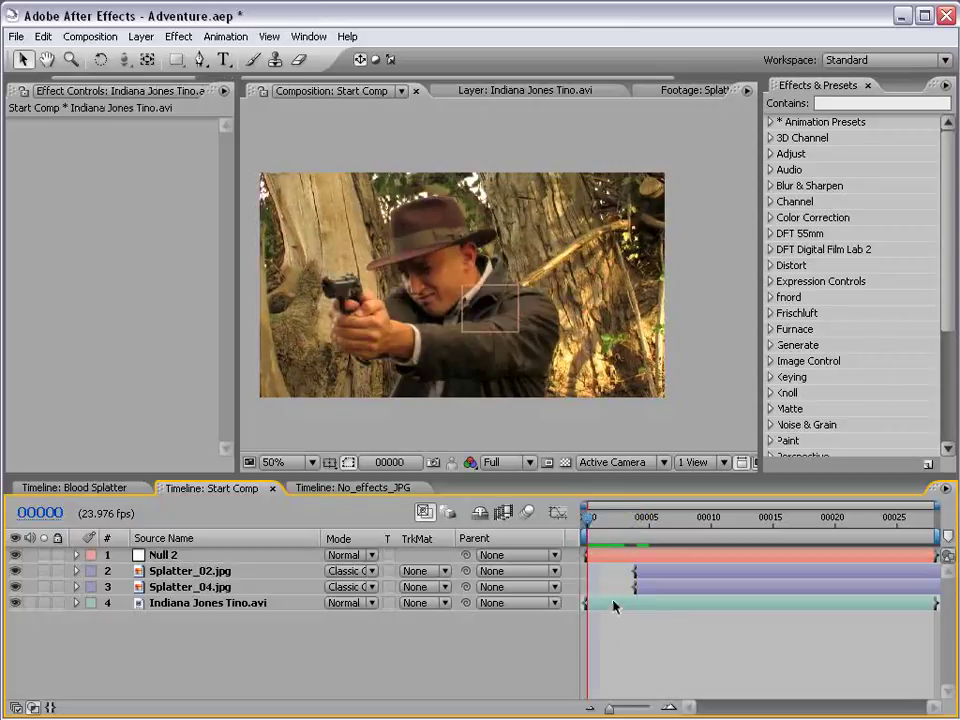
double_click(614, 606)
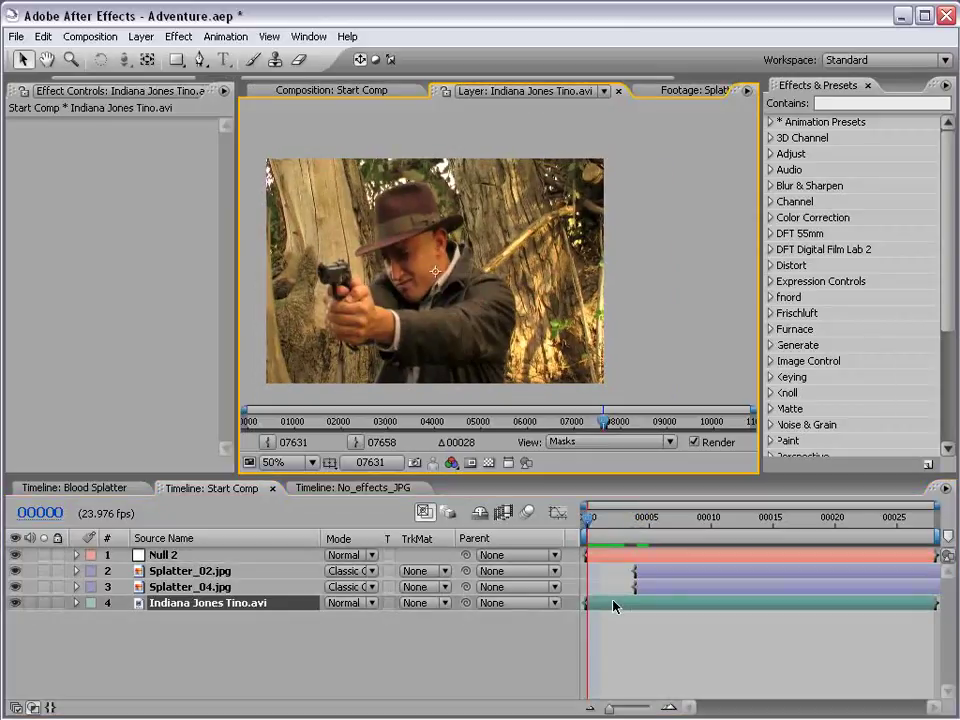
click(305, 36)
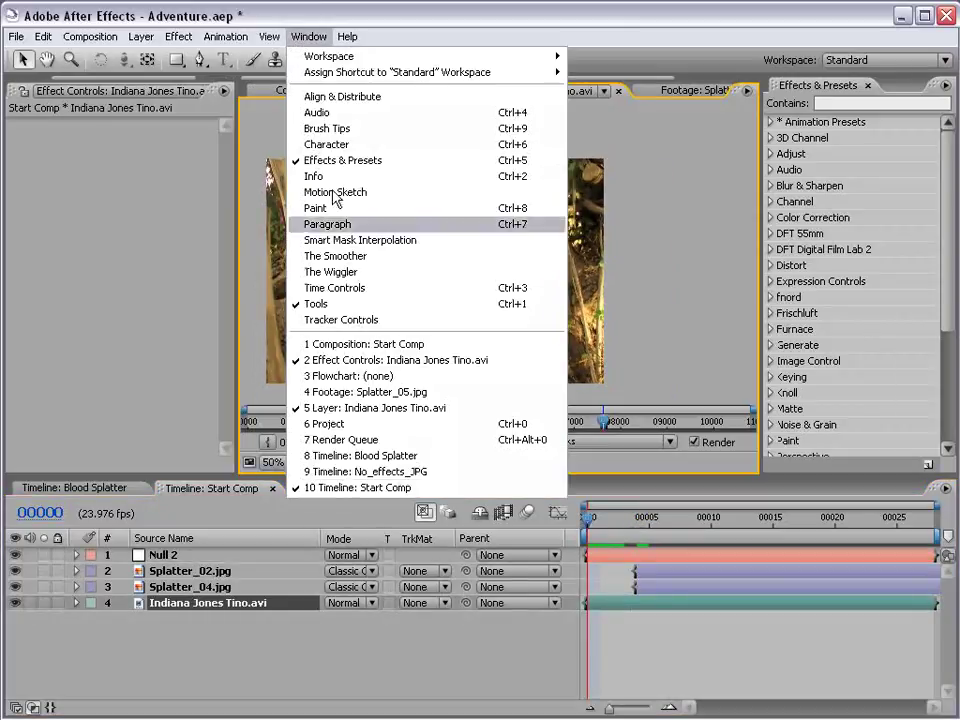
click(365, 320)
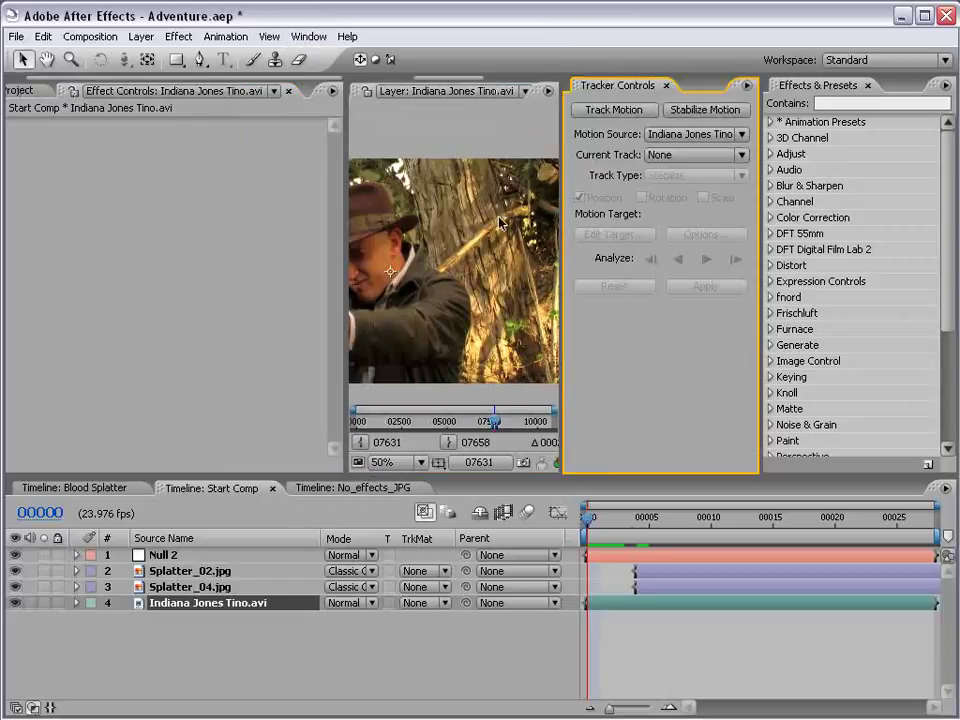
Enlarge the layer viewer around the tree and set up a motion track of the footage's position and rotation.
drag(338, 193, 208, 193)
drag(252, 262, 314, 251)
scroll(364, 261, up, 1)
drag(339, 200, 276, 301)
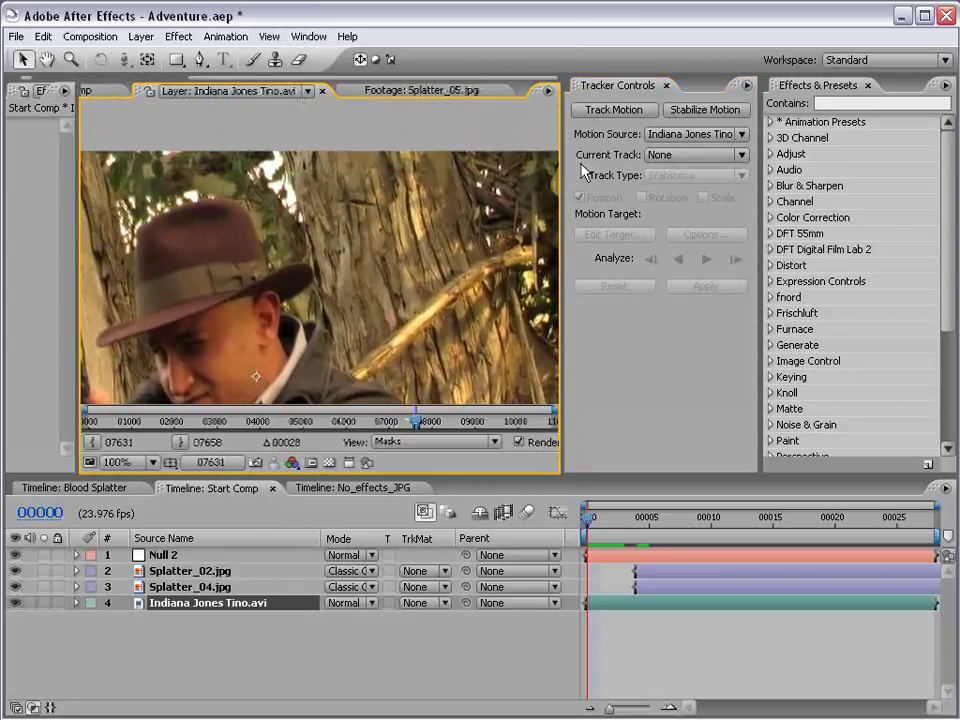
click(600, 108)
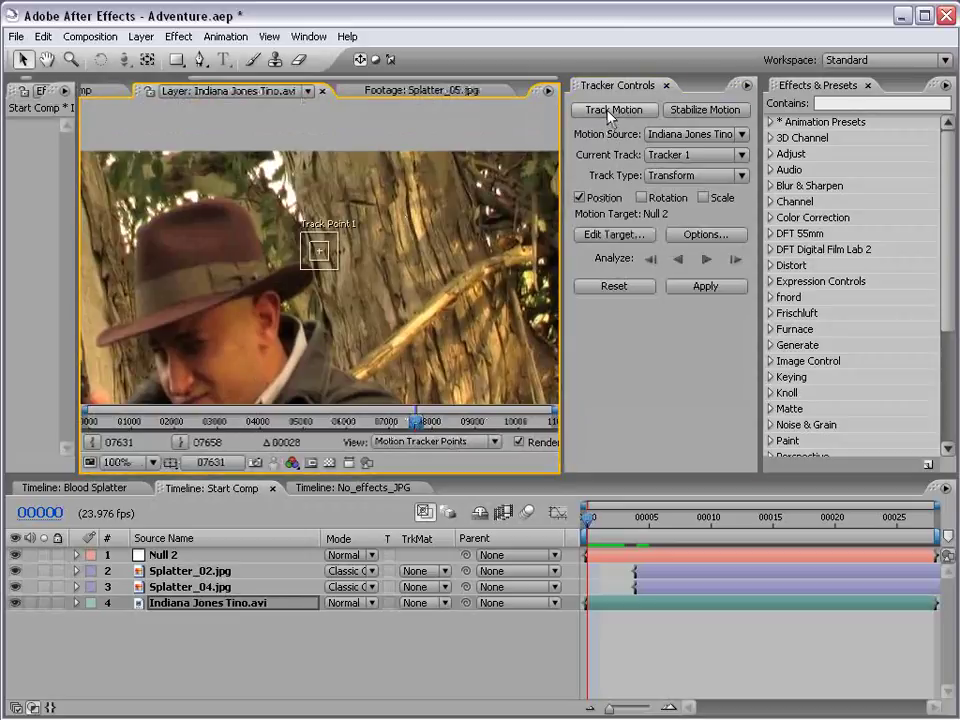
click(641, 197)
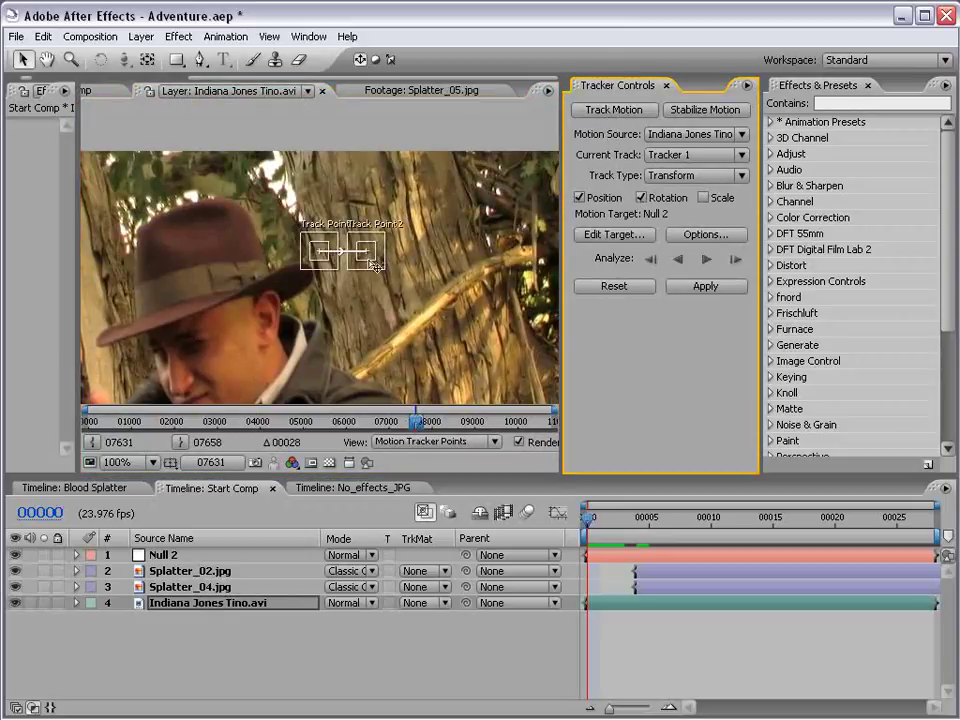
Place a widened Track Point 1 on the dark mark high on the trunk and Track Point 2 beside the branch.
mouse_move(374, 265)
mouse_down()
mouse_move(440, 324)
mouse_move(373, 282)
mouse_up()
drag(311, 249, 343, 268)
drag(233, 236, 292, 194)
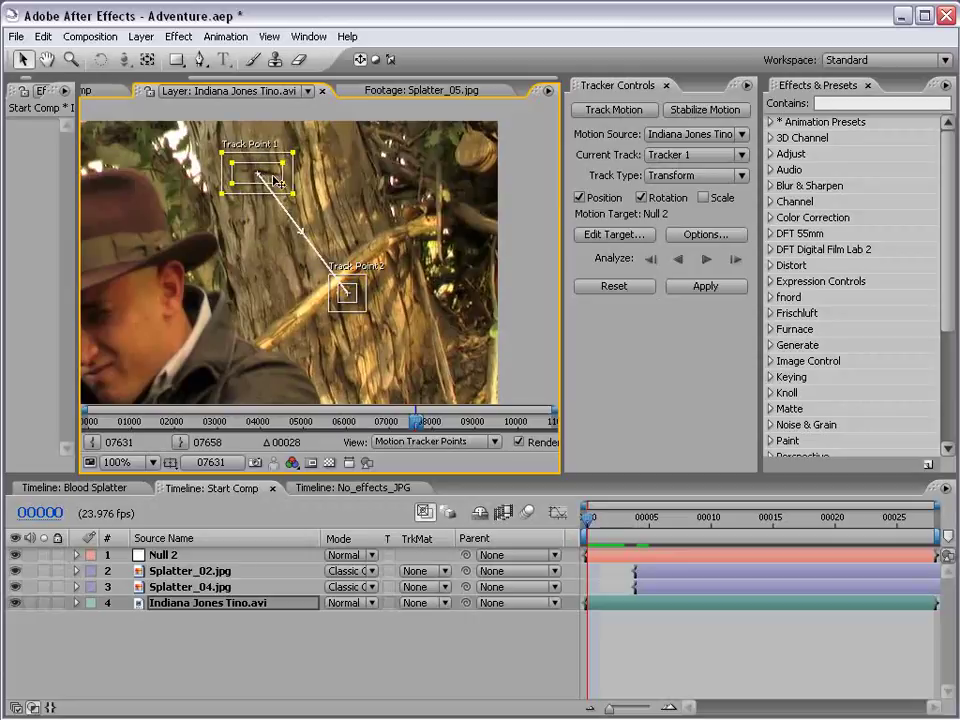
Nudge Track Point 1 on the trunk's dark mark and scrub the opening frames to check the tracking spot.
click(584, 522)
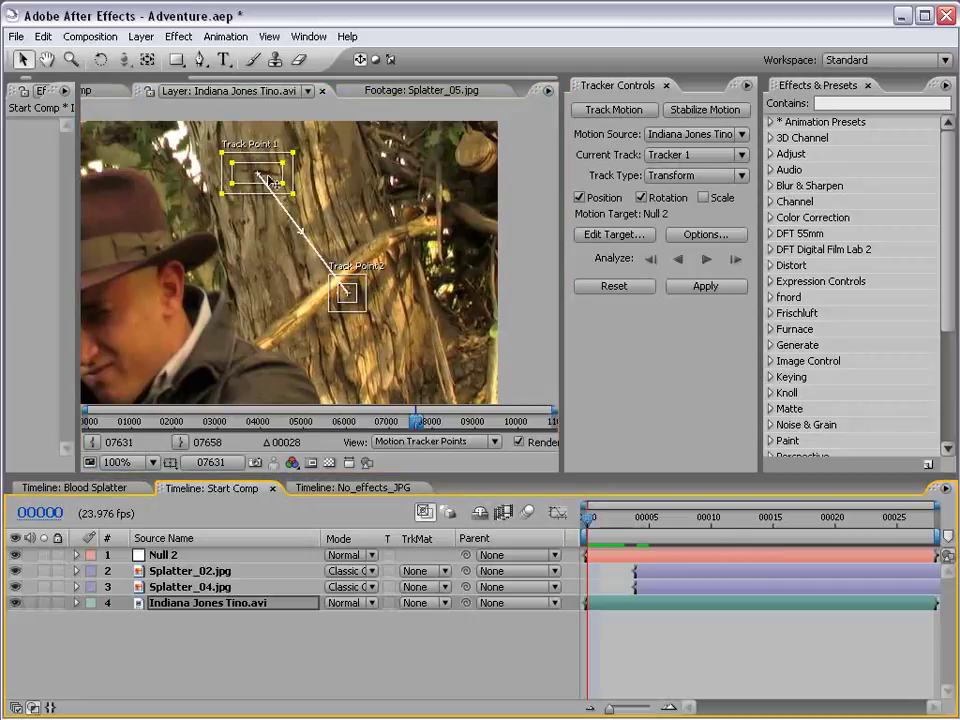
drag(596, 527, 535, 525)
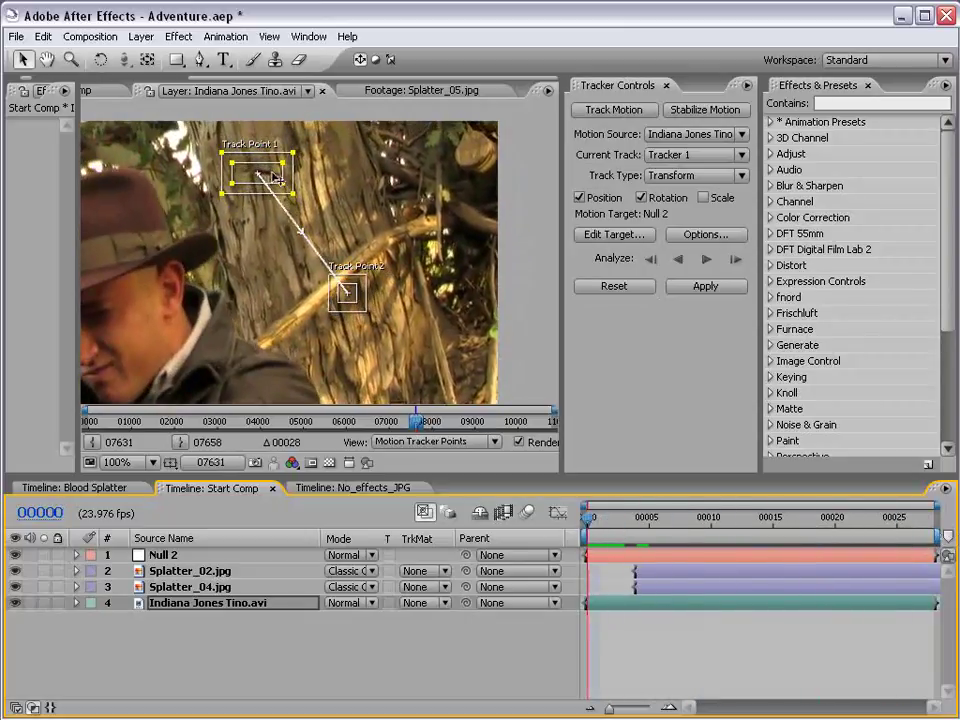
drag(275, 178, 281, 182)
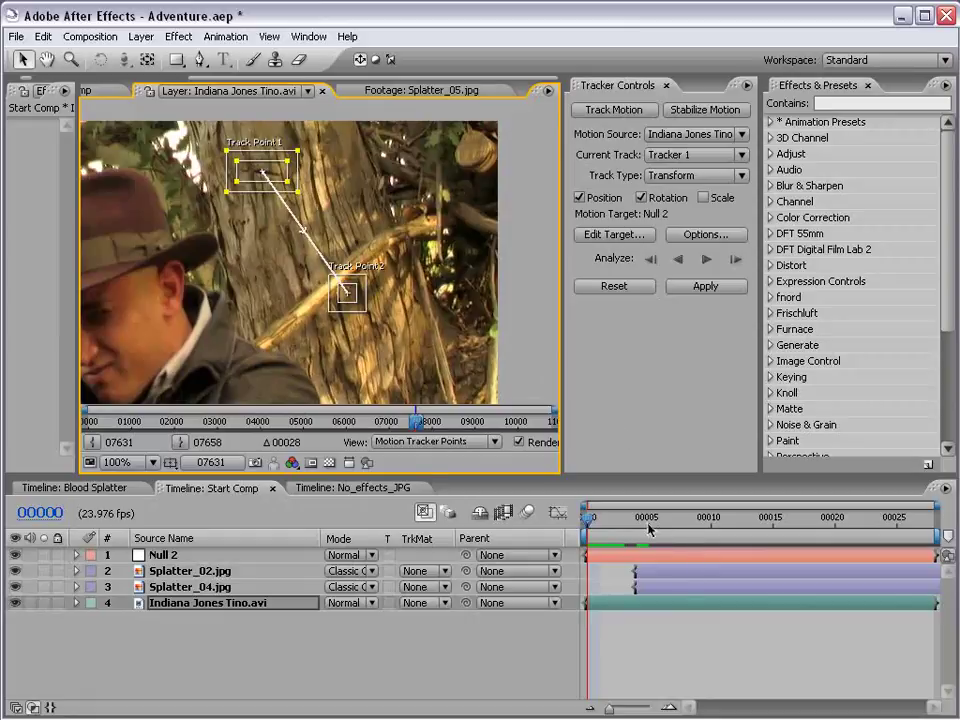
drag(648, 525, 511, 524)
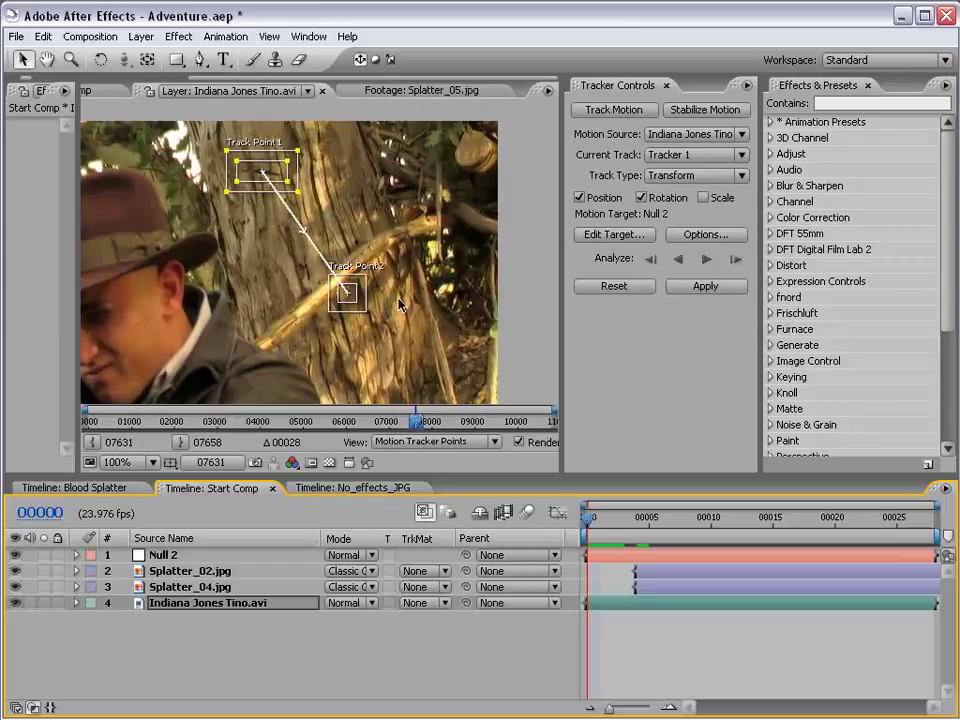
Move Track Point 2 past the branch onto the small detail in the dark foliage beside the trunk.
drag(349, 299, 453, 307)
scroll(467, 327, up, 1)
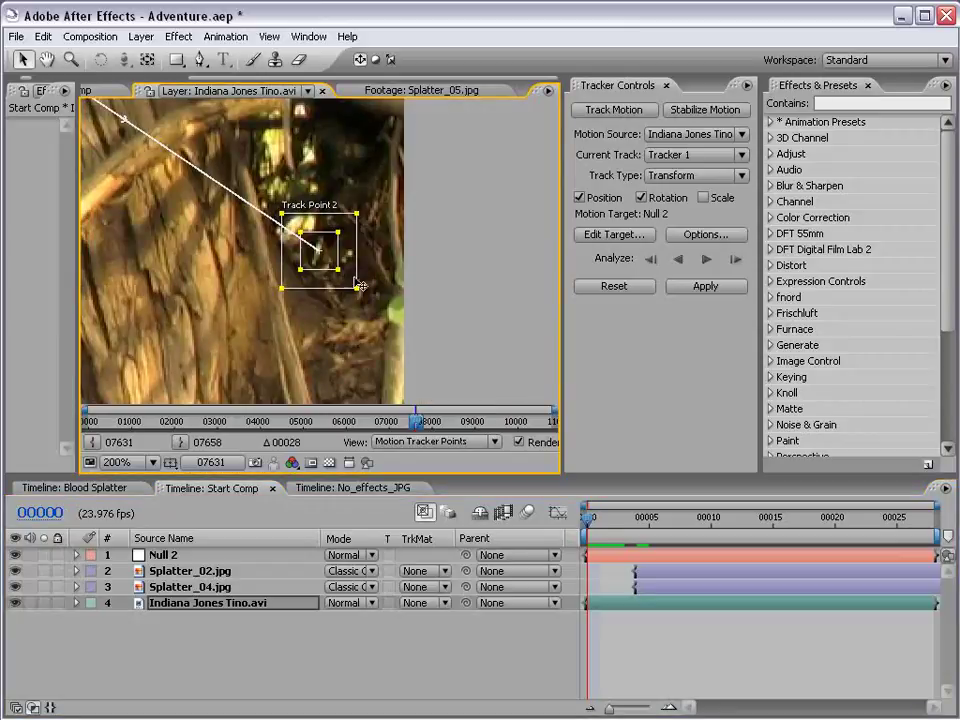
drag(324, 264, 352, 271)
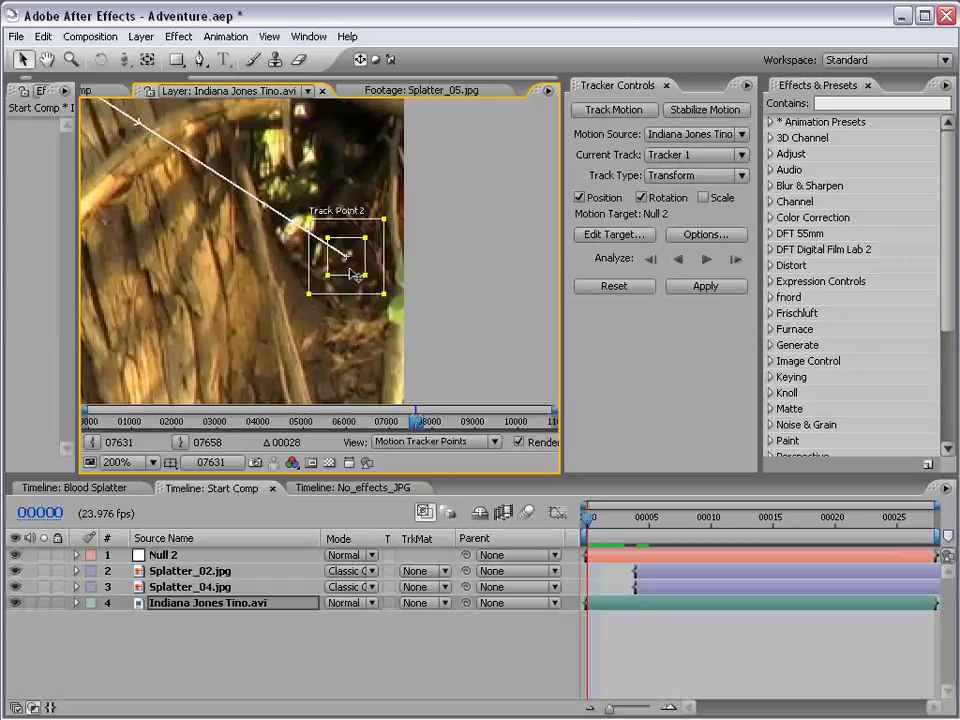
scroll(300, 287, down, 1)
drag(260, 277, 341, 297)
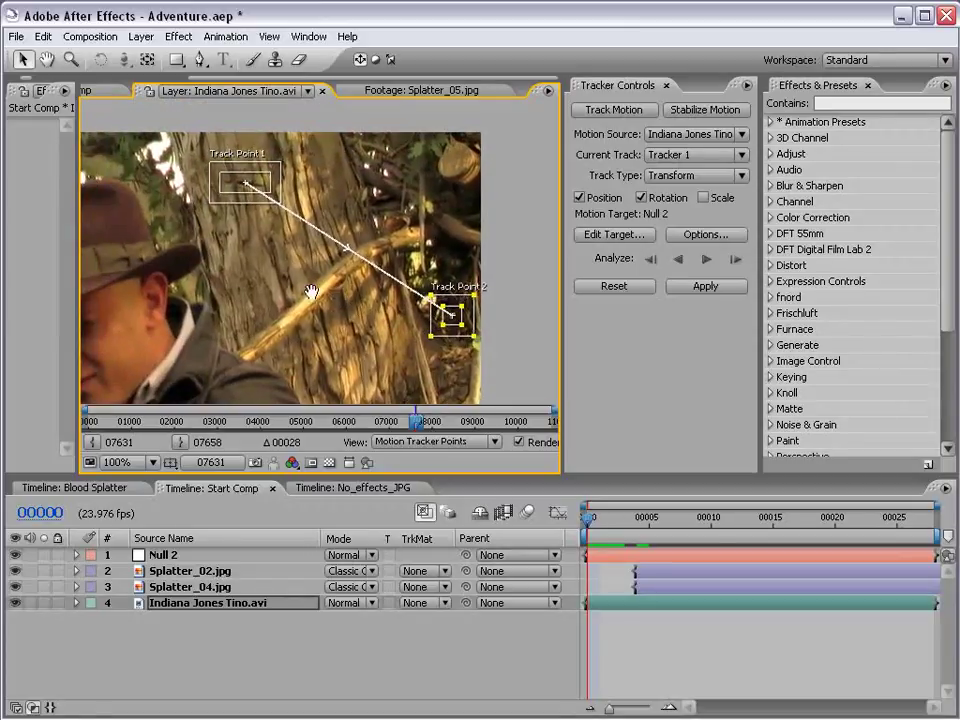
drag(304, 291, 355, 280)
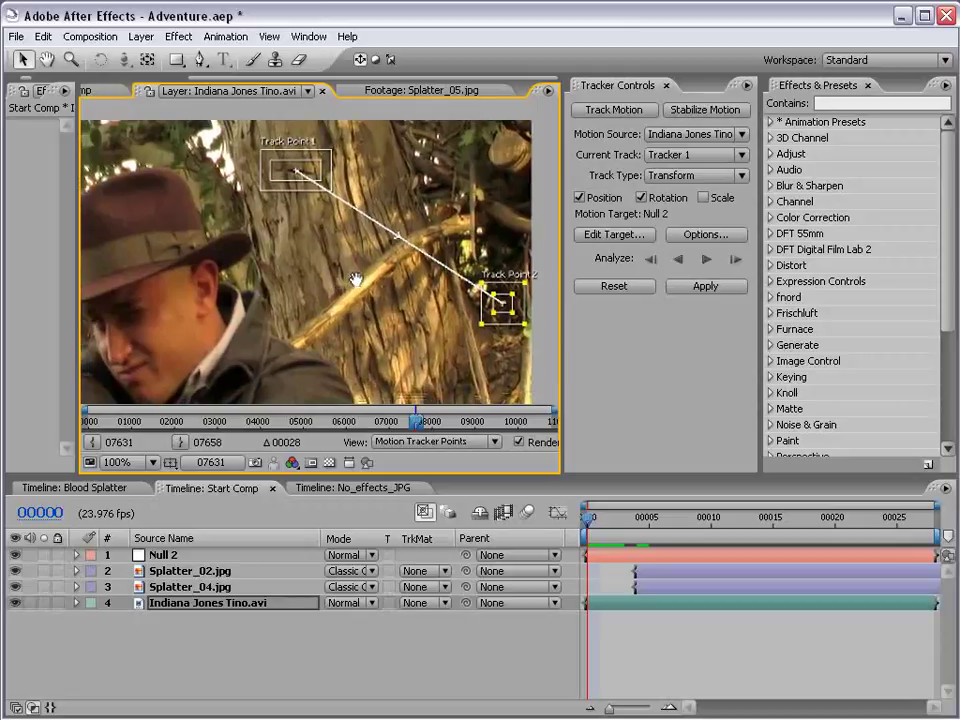
Analyze both track points forward through the clip, return to frame 00000 and choose Null 2 as the motion target.
click(706, 260)
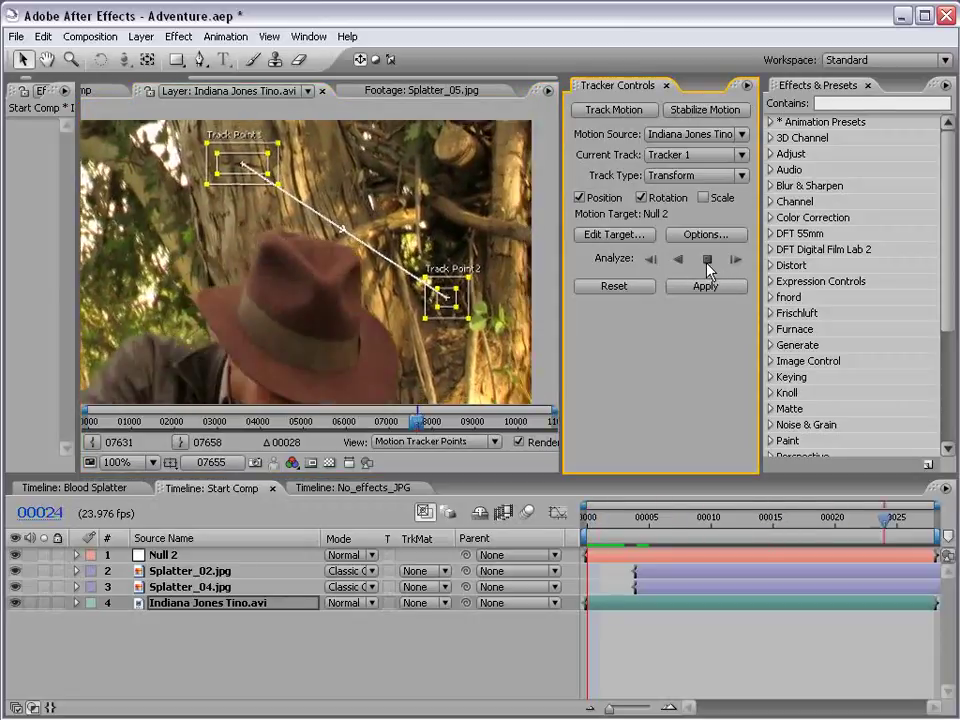
drag(921, 520, 558, 536)
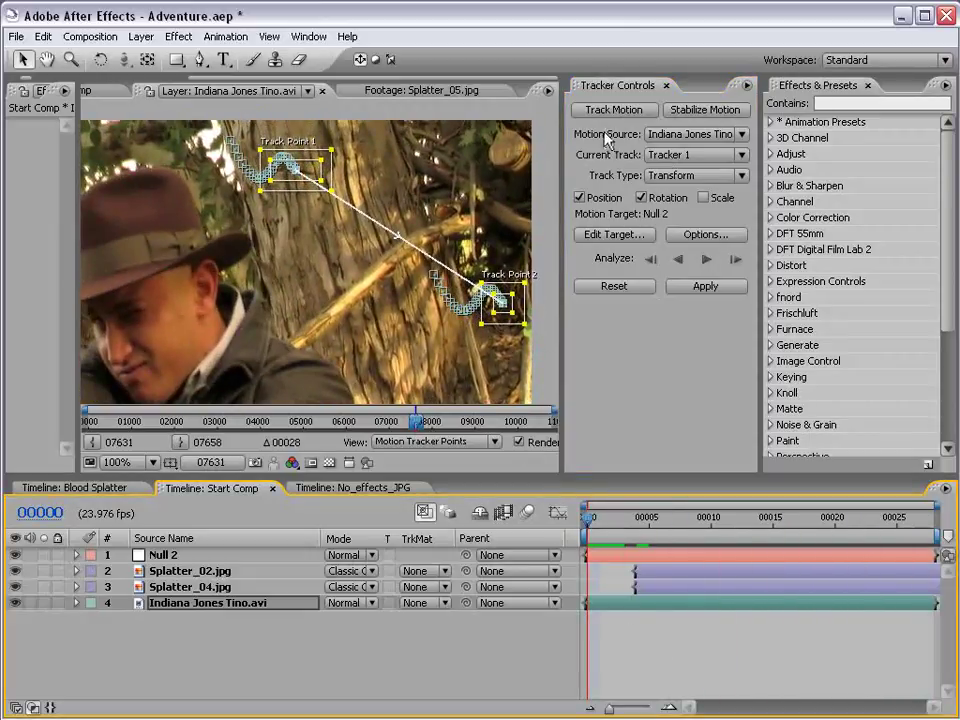
click(615, 236)
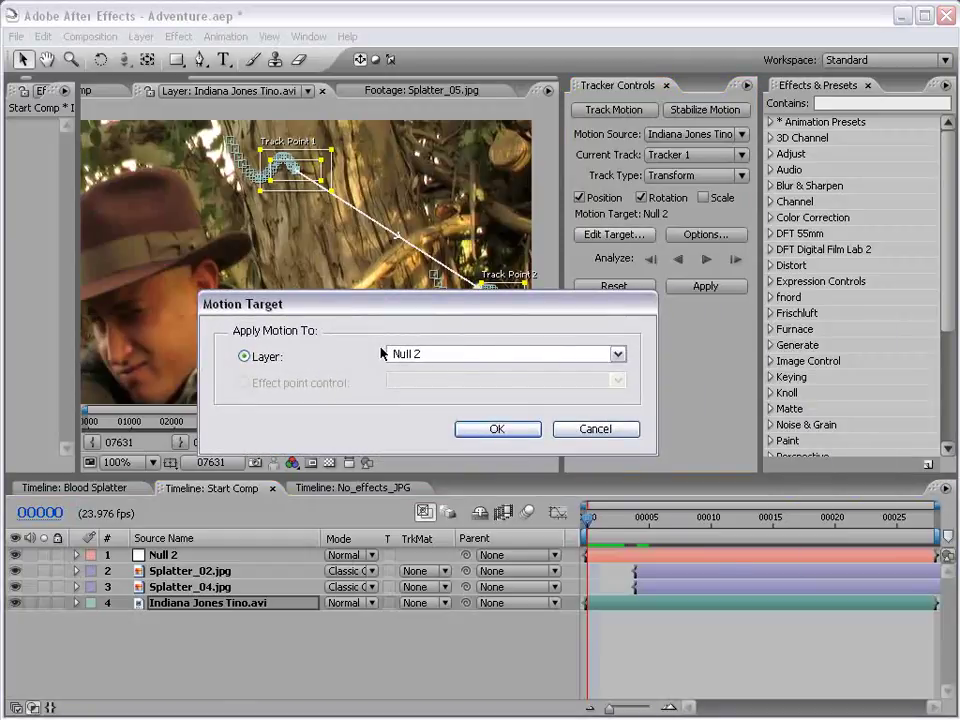
click(441, 353)
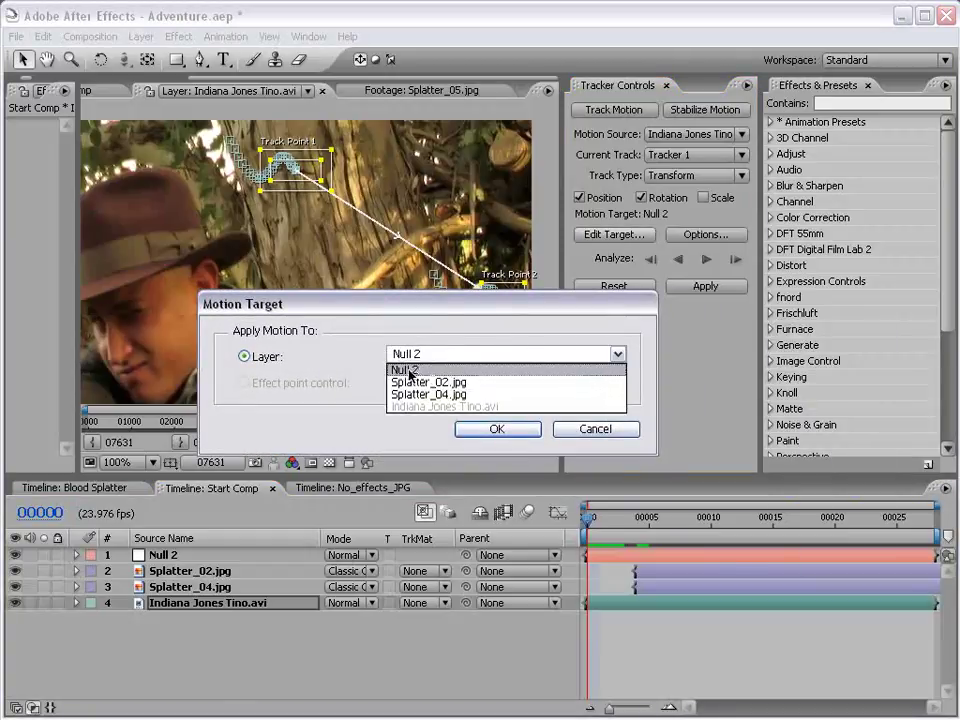
click(408, 371)
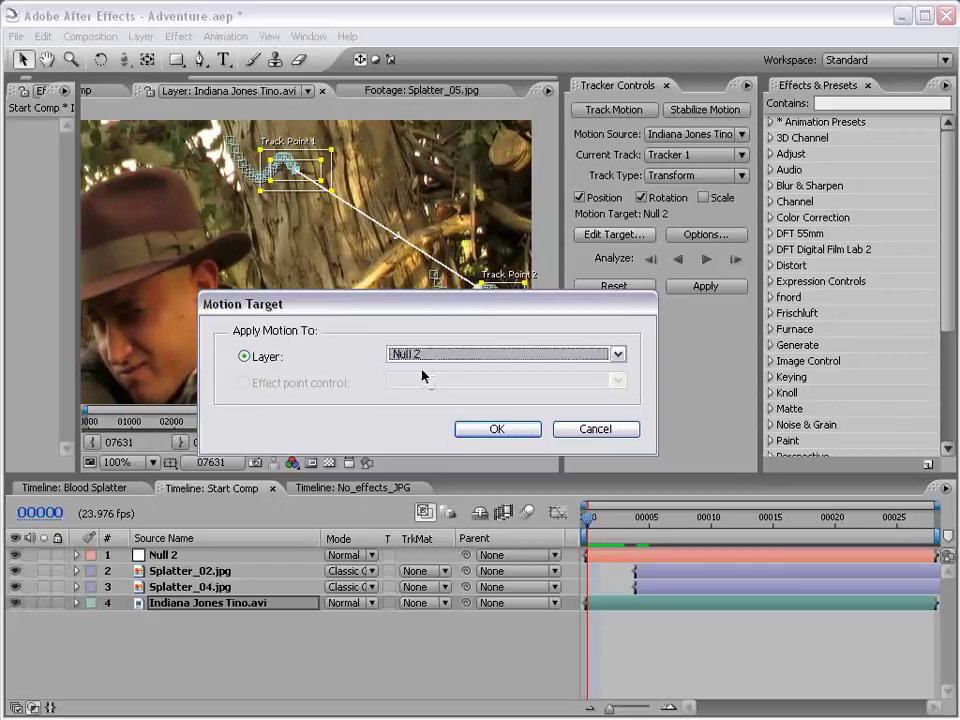
click(496, 430)
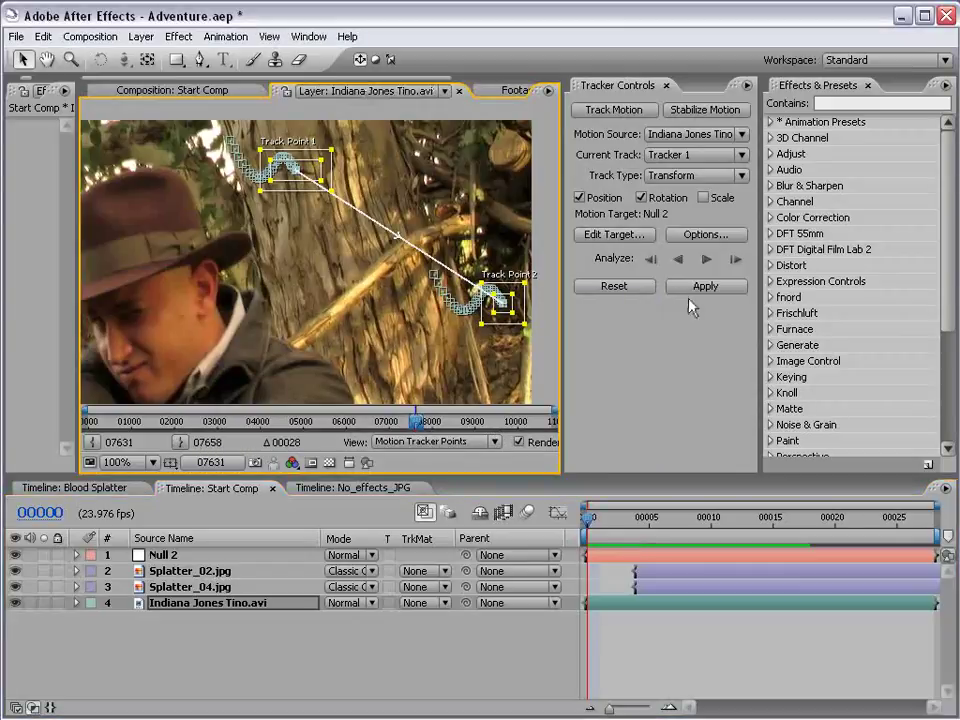
Apply the tracked motion to Null 2 in both X and Y dimensions.
click(705, 287)
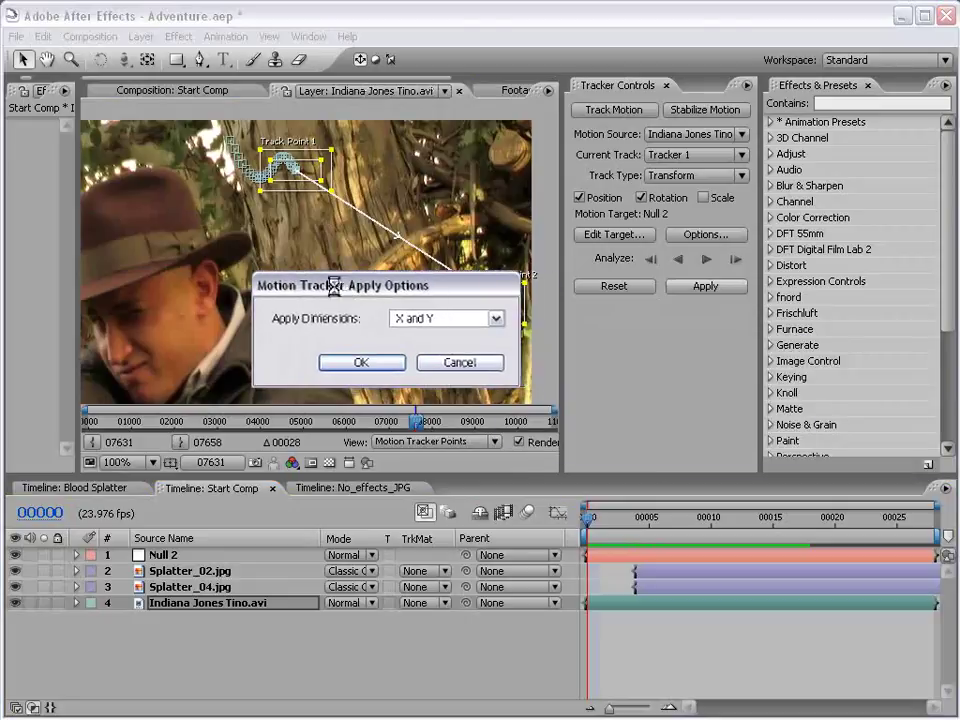
click(426, 320)
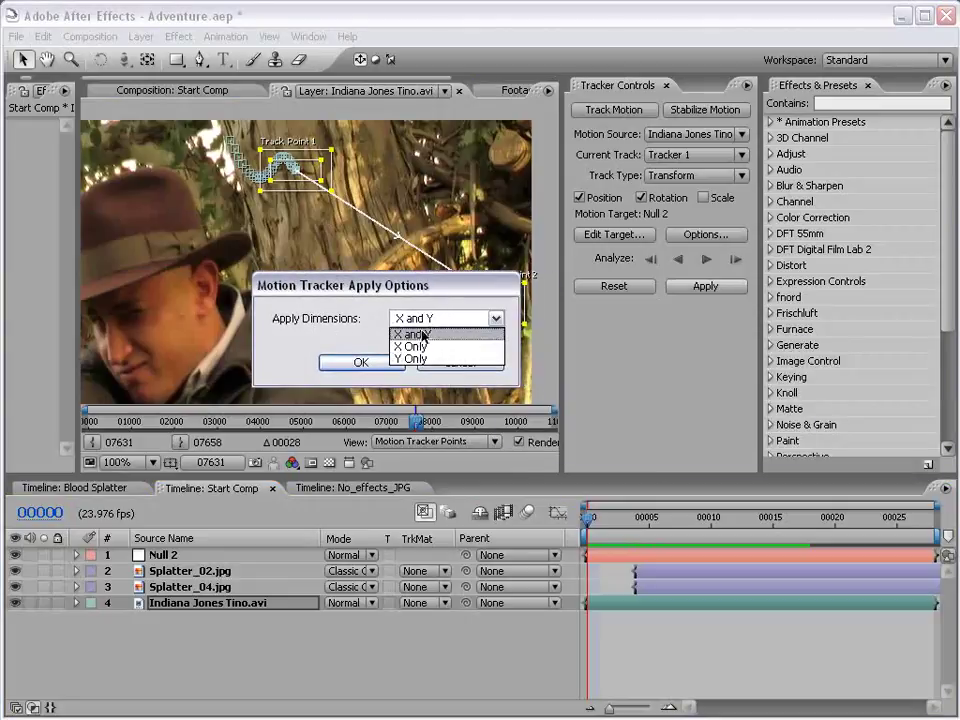
click(431, 336)
click(360, 363)
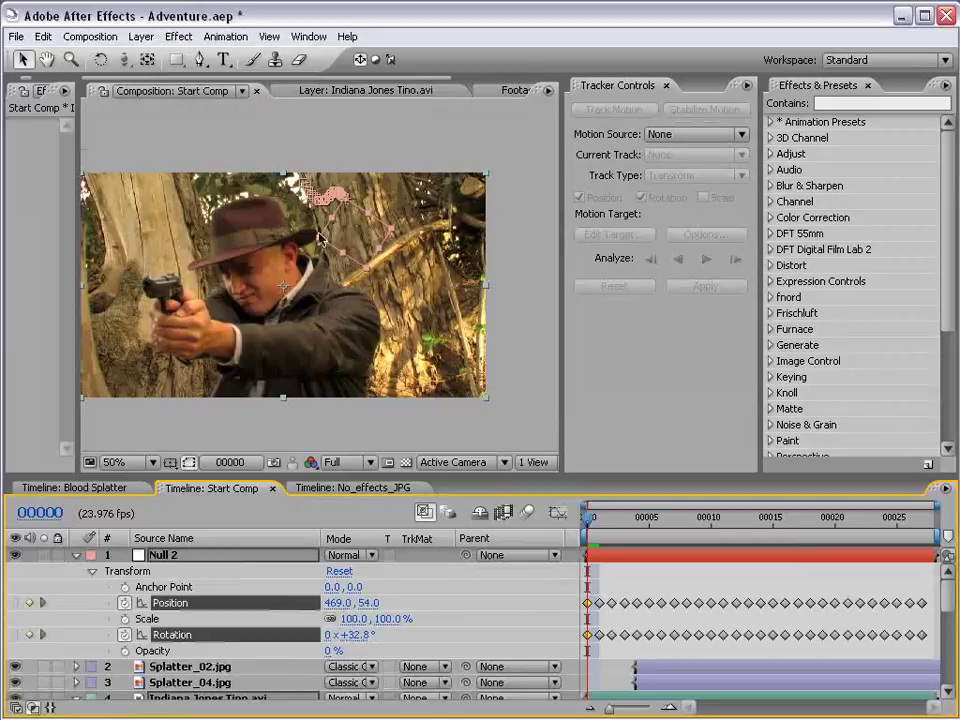
drag(345, 252, 357, 288)
click(172, 555)
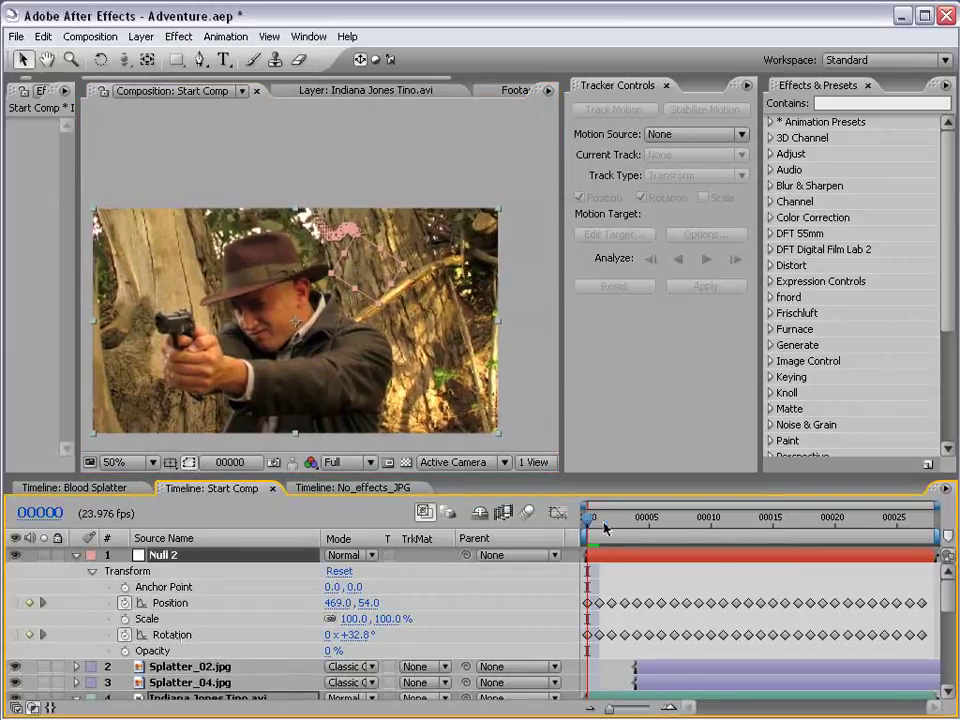
Go to frame 00004 and parent the Splatter_02.jpg and Splatter_04.jpg layers to Null 2.
drag(604, 528, 636, 553)
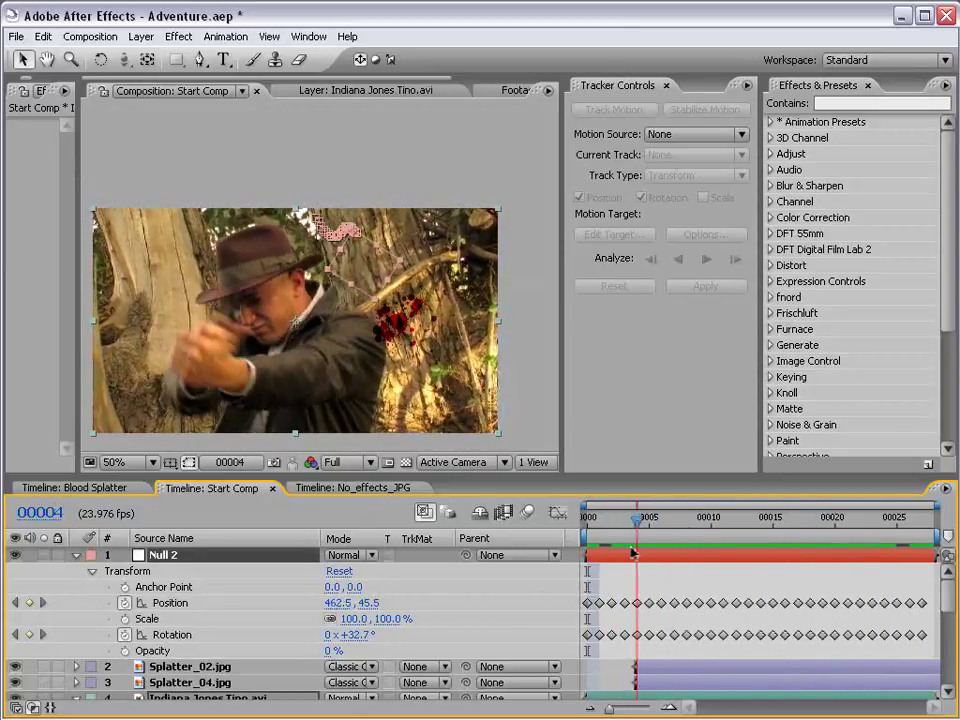
click(75, 557)
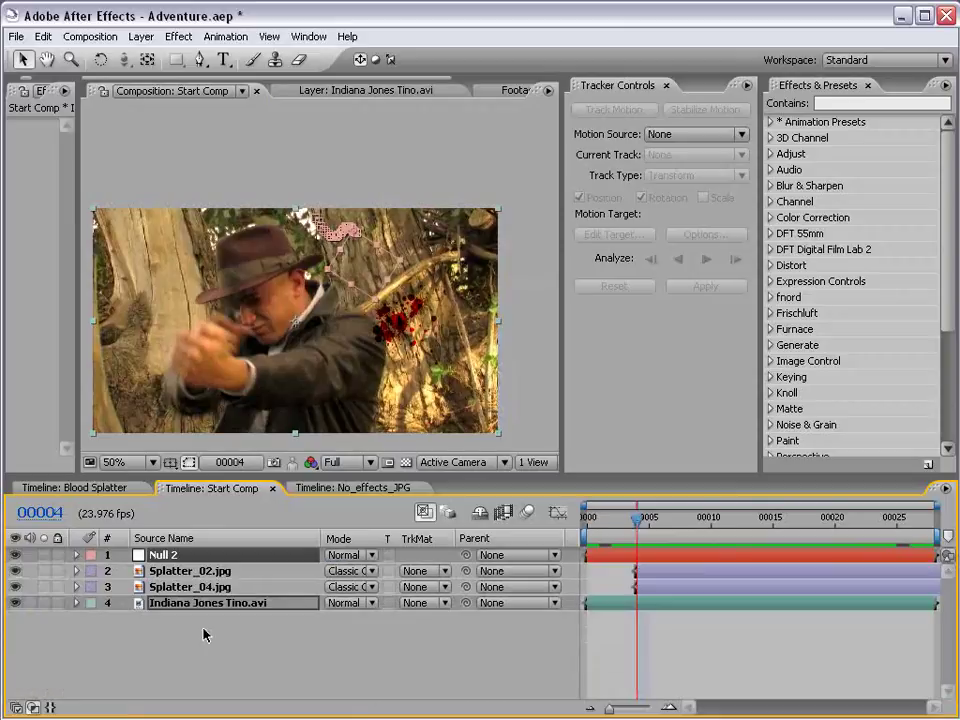
click(186, 571)
shift+click(181, 588)
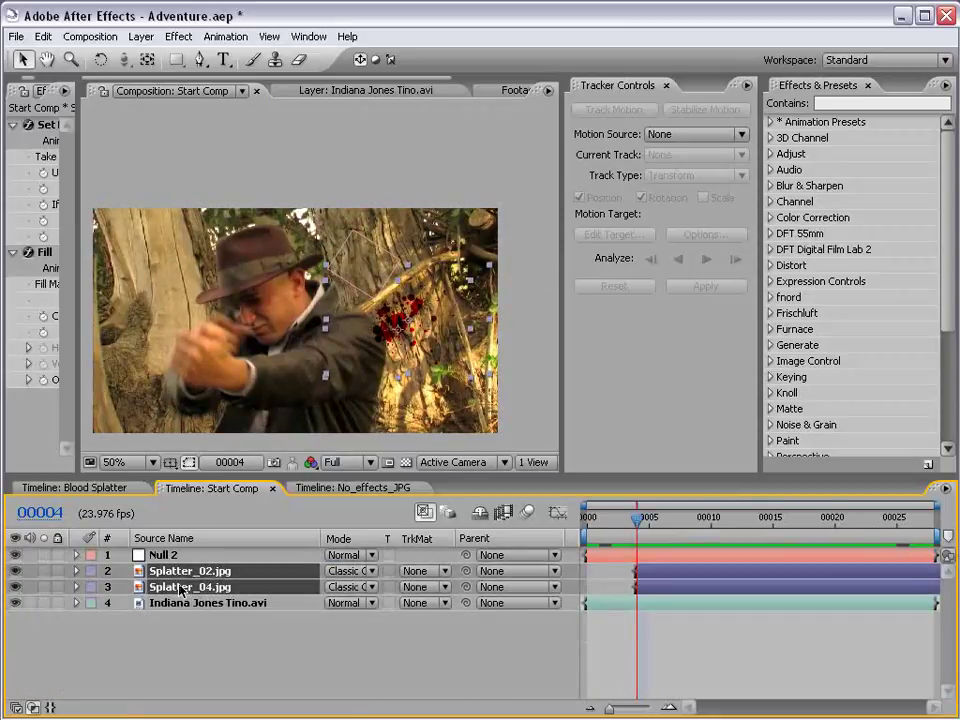
drag(466, 571, 160, 555)
click(679, 623)
Scrub through Start Comp to check how the blood splatter follows the tree.
drag(590, 521, 637, 521)
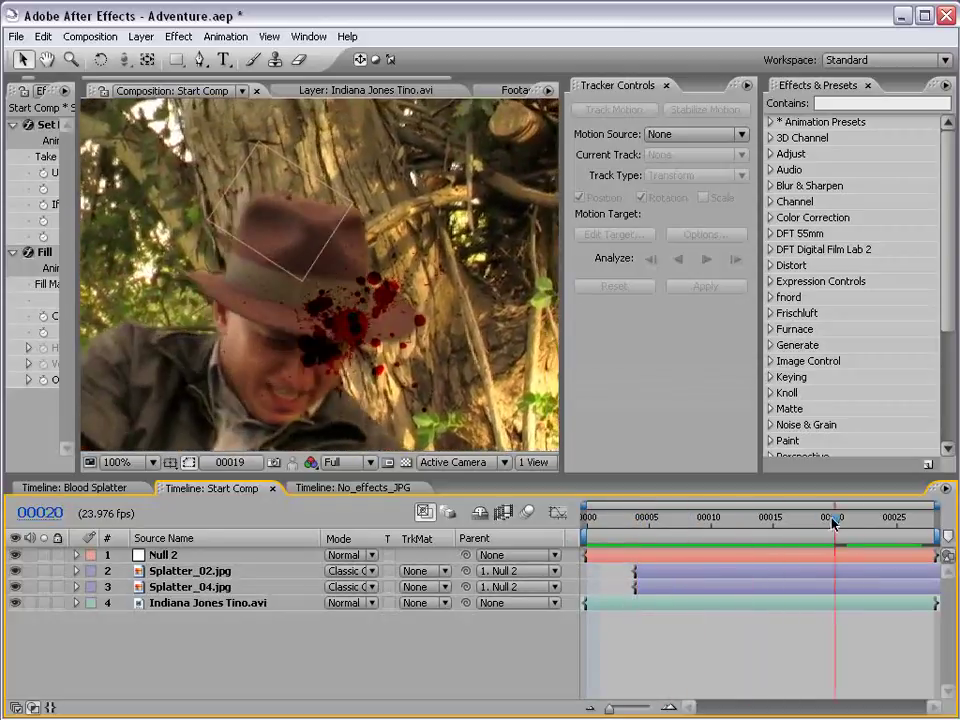
key(comma)
click(397, 353)
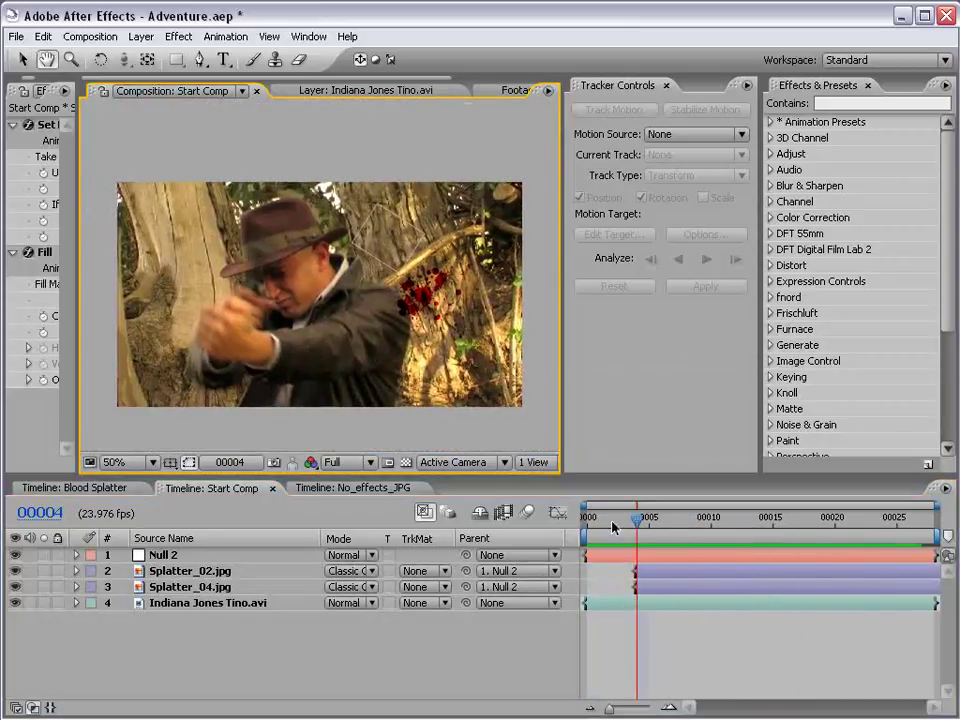
key(space)
click(686, 616)
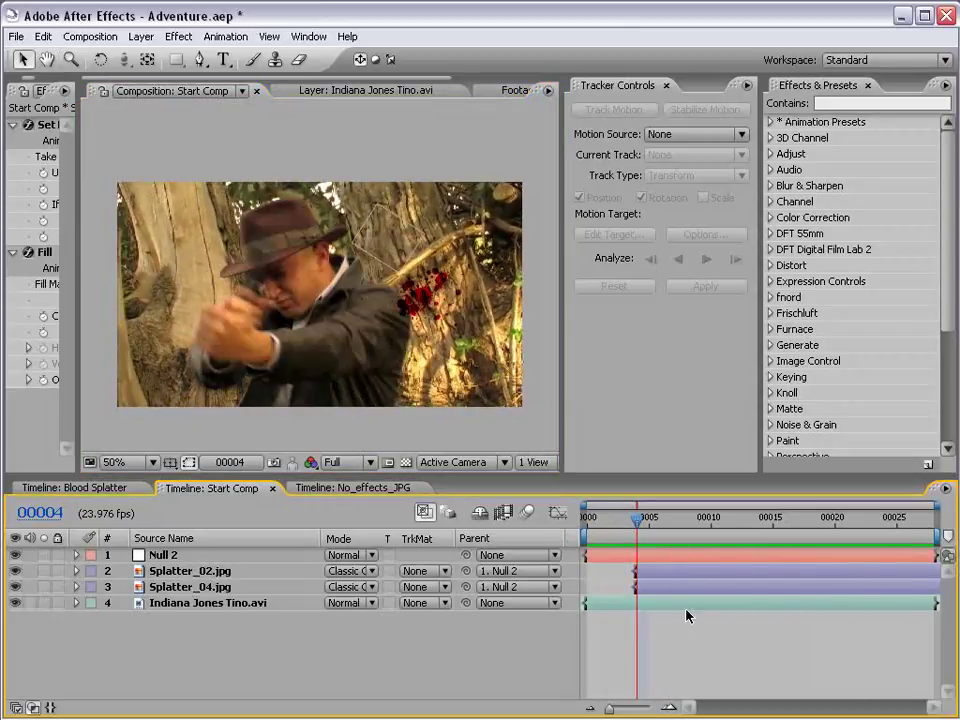
Close Tracker Controls, widen the composition viewer and go to frame 00011, where the actor overlaps the splatter.
click(665, 85)
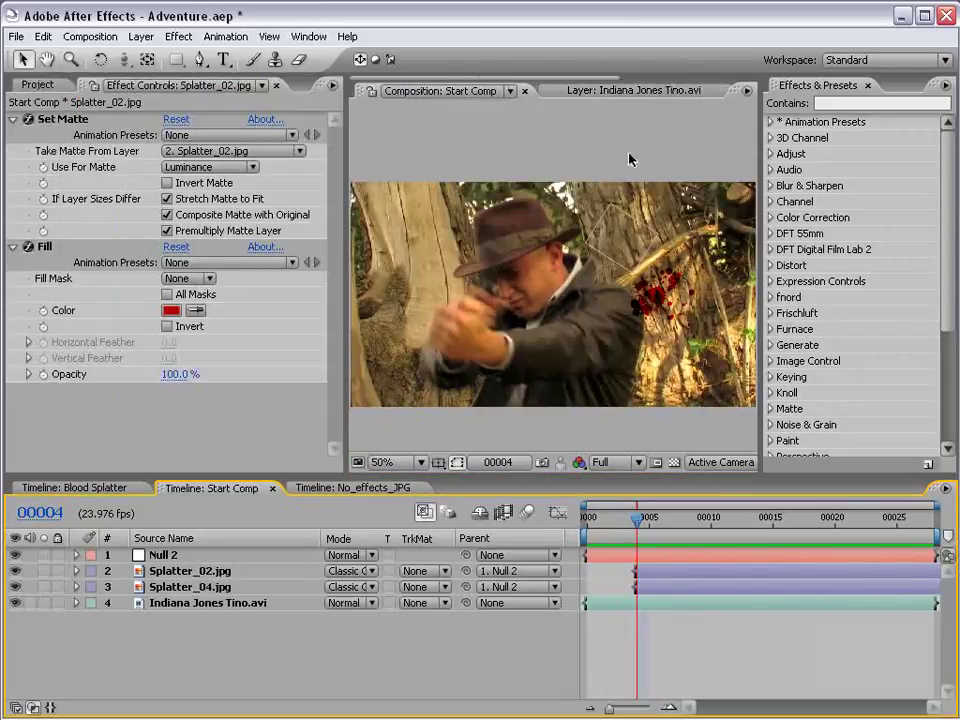
drag(346, 225, 252, 225)
click(627, 520)
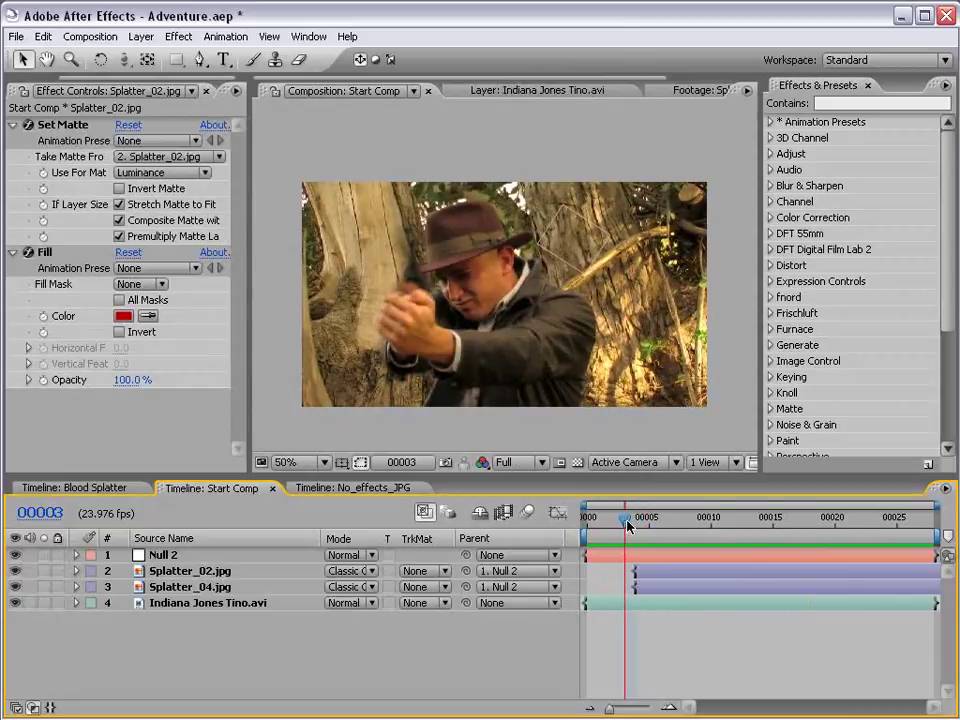
drag(619, 527, 728, 525)
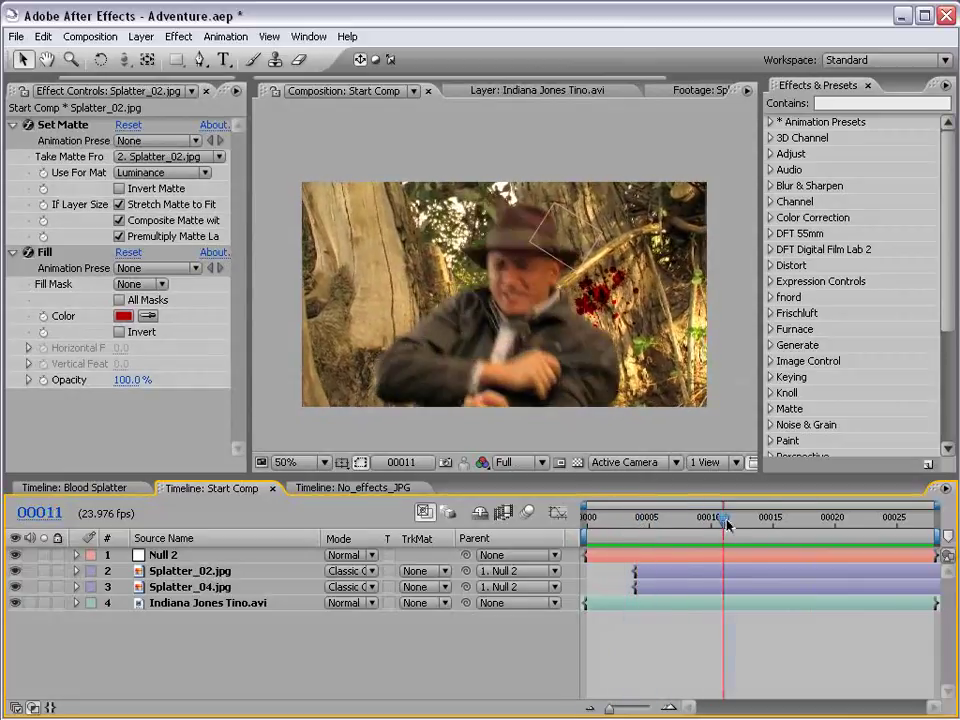
Duplicate the Indiana Jones Tino.avi layer, move the copy above all other layers and reveal its opacity.
click(166, 606)
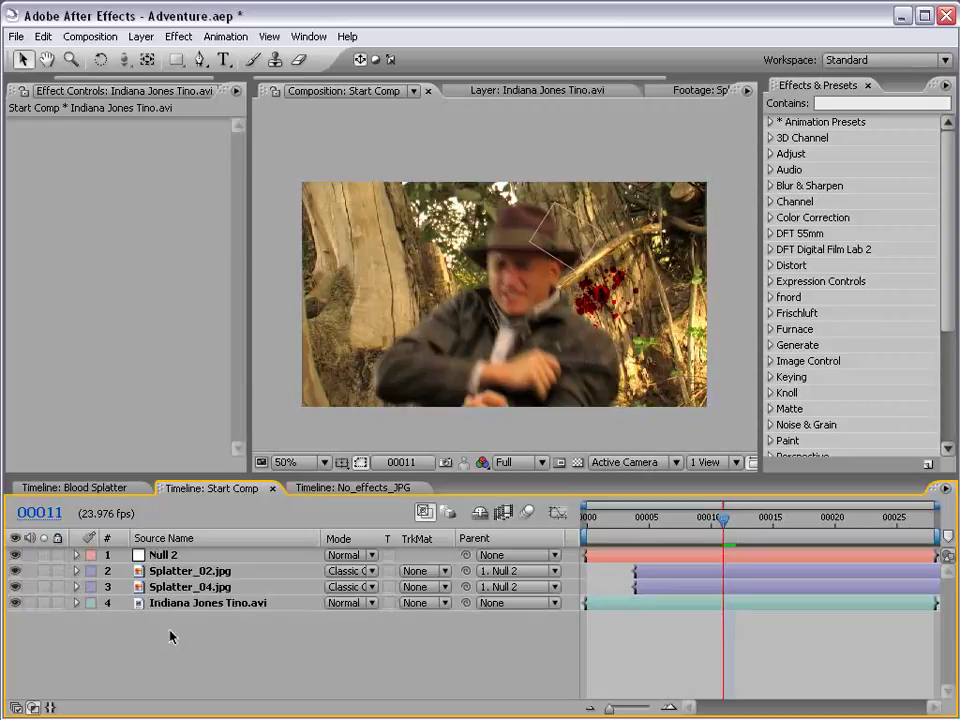
click(43, 36)
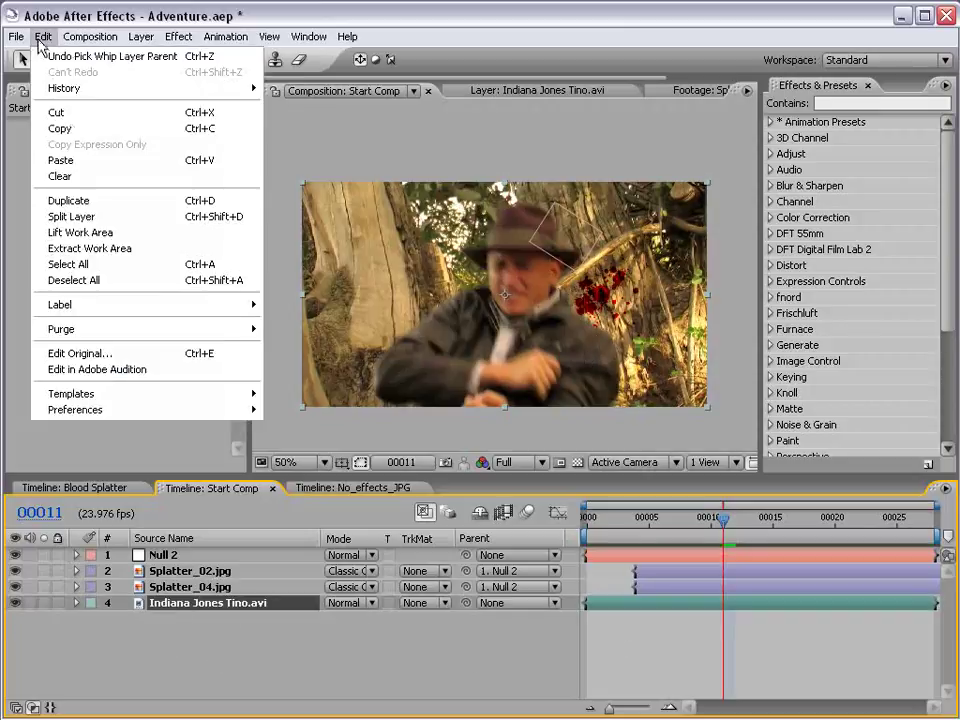
click(81, 197)
drag(204, 626, 195, 556)
key(t)
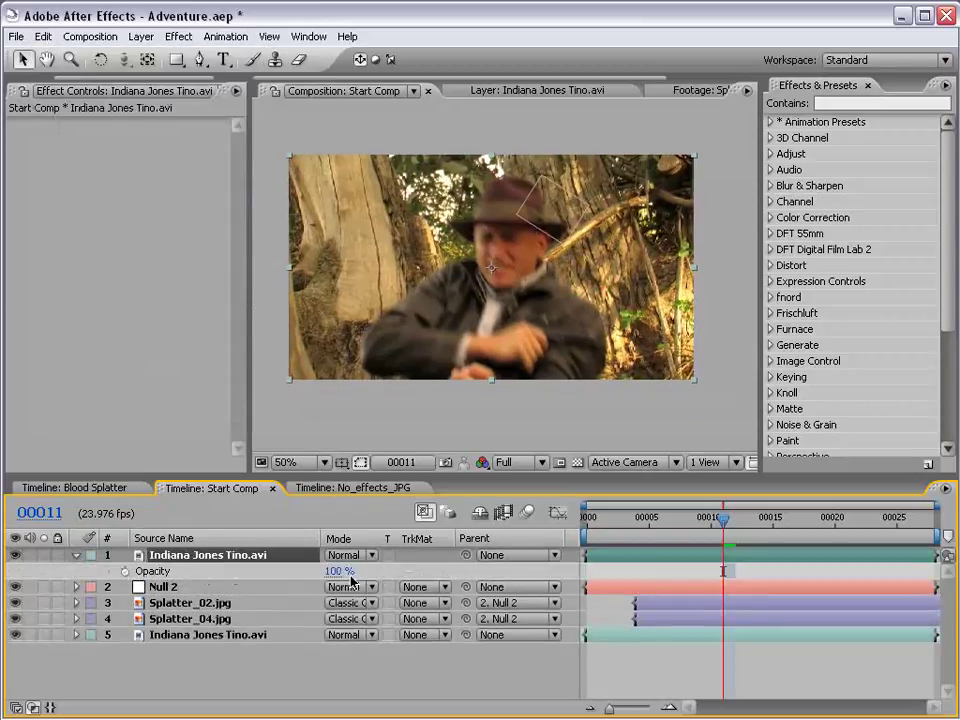
Start a Pen tool mask on the top footage copy, from below the frame up along the actor's tree-side arm and shoulder.
click(200, 60)
scroll(643, 327, up, 1)
key(space)
drag(590, 356, 466, 268)
click(525, 431)
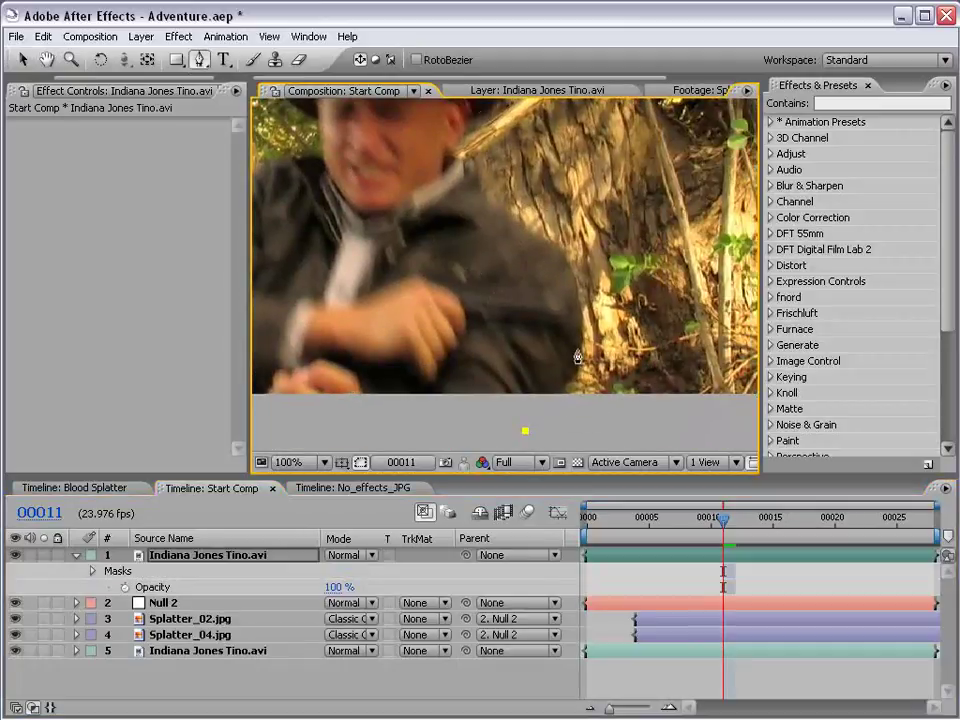
drag(570, 256, 559, 241)
drag(485, 184, 470, 160)
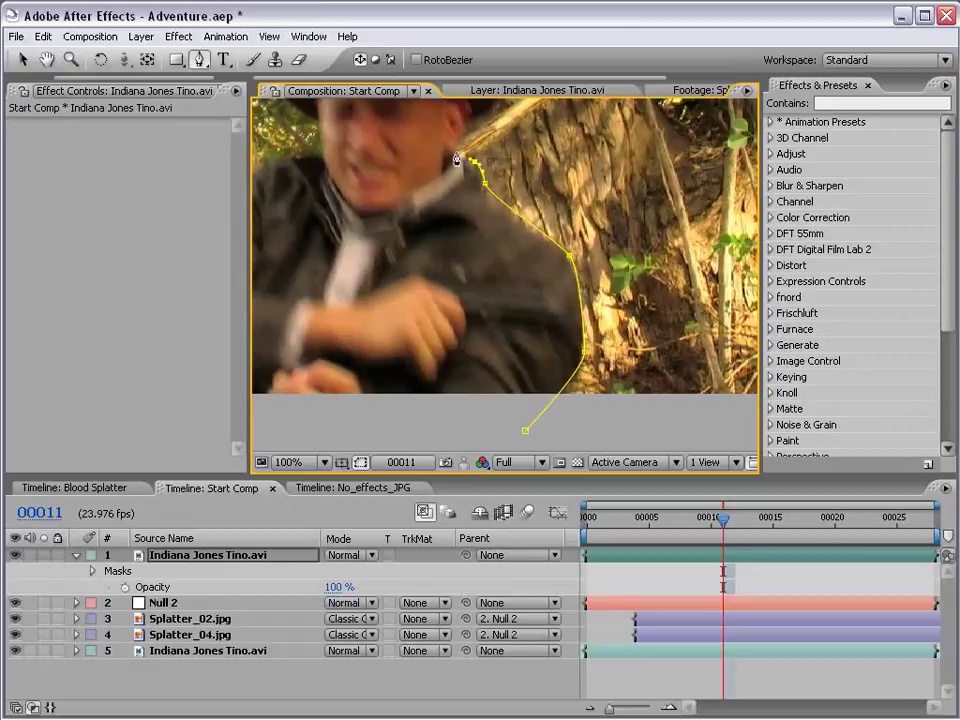
Continue the mask outline past the actor's collar and neck and around the tree-side tip of the hat brim.
key(space)
drag(521, 102, 559, 222)
click(491, 276)
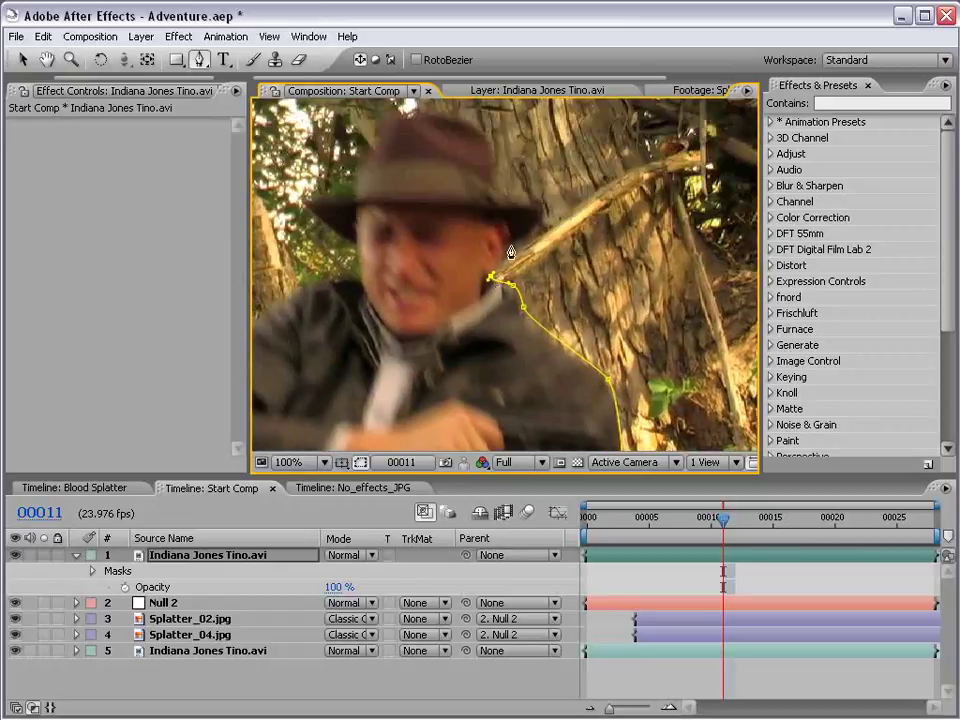
click(511, 242)
click(547, 212)
click(505, 201)
Trace the mask over the hat's crown, around the opposite brim tip and down beside the face.
key(space)
drag(493, 157, 606, 231)
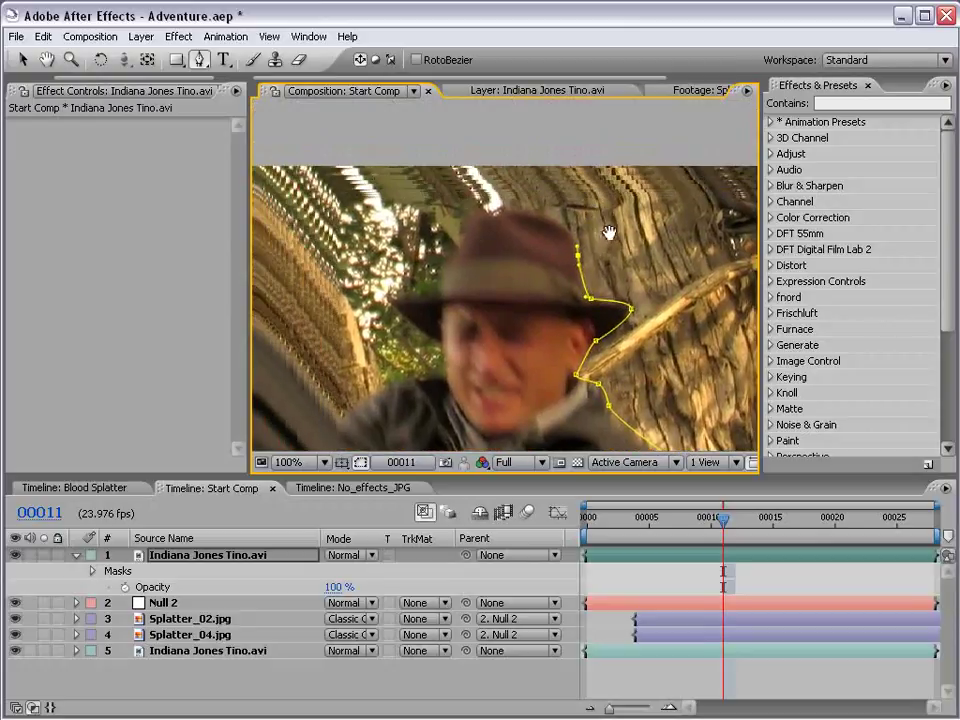
drag(526, 209, 461, 224)
click(437, 279)
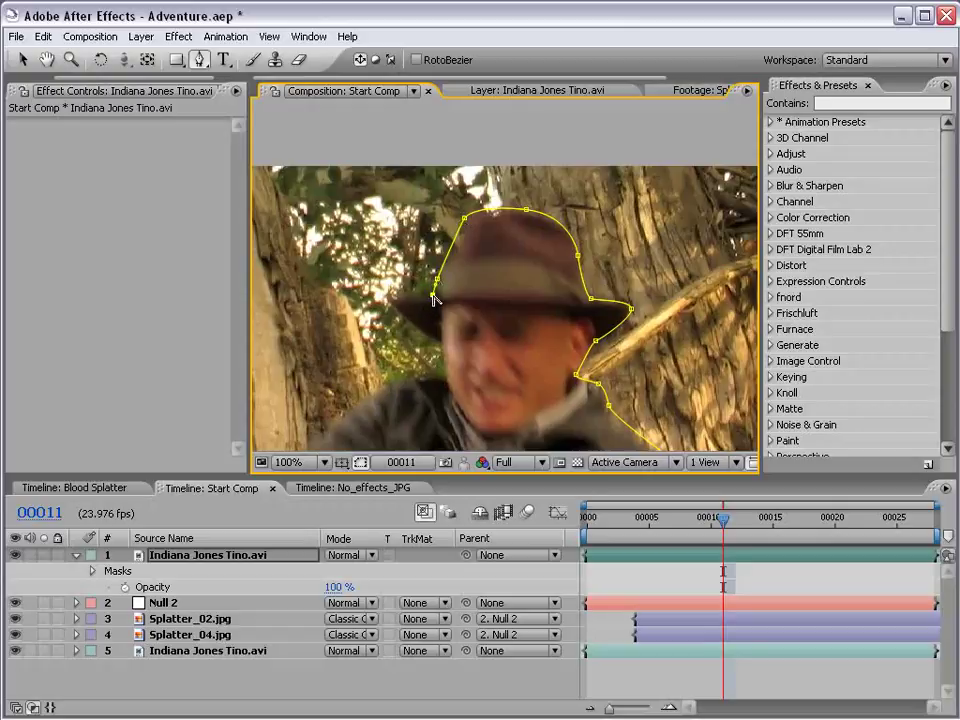
click(388, 302)
click(437, 344)
click(442, 380)
Outline the remaining shoulder and arm, close the mask below the frame at its starting point and deselect the layer.
scroll(458, 378, down, 1)
drag(561, 381, 565, 332)
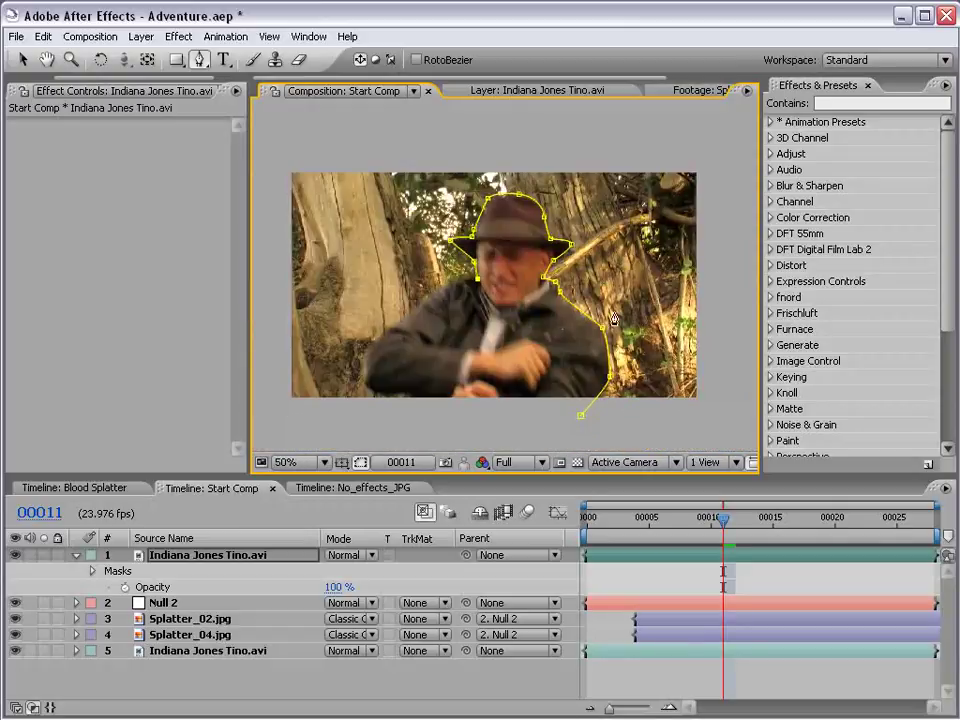
click(441, 286)
click(355, 376)
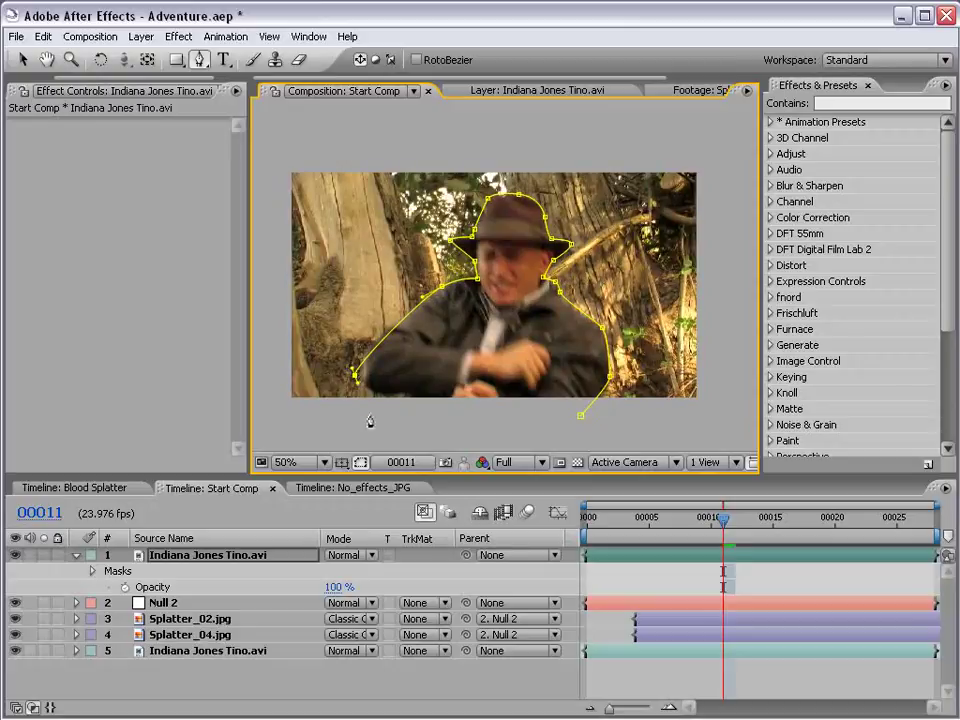
click(368, 414)
click(580, 416)
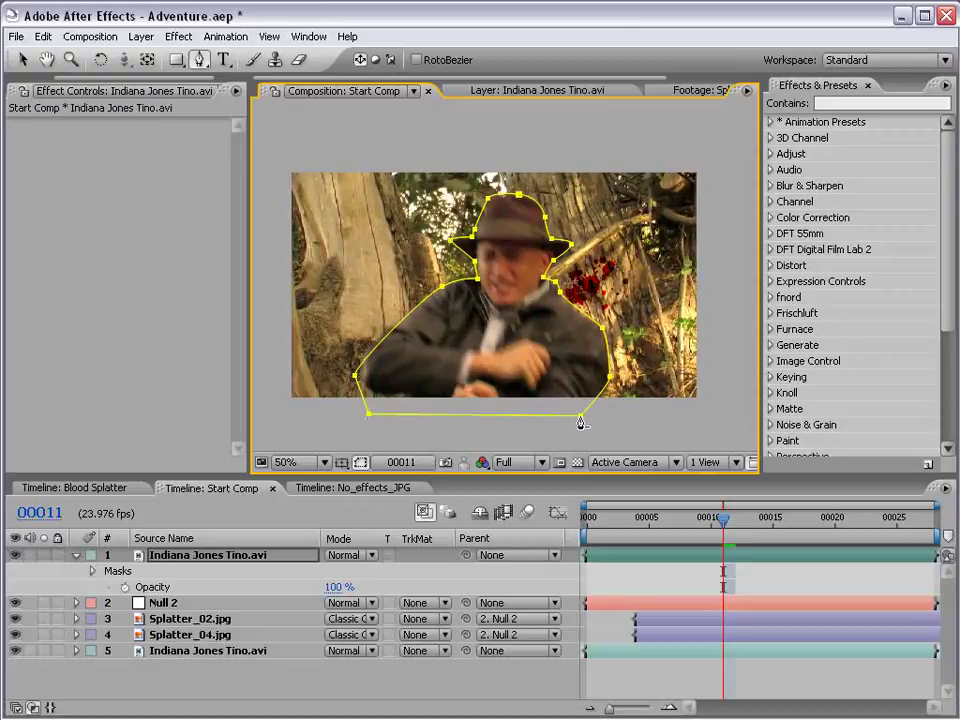
click(667, 591)
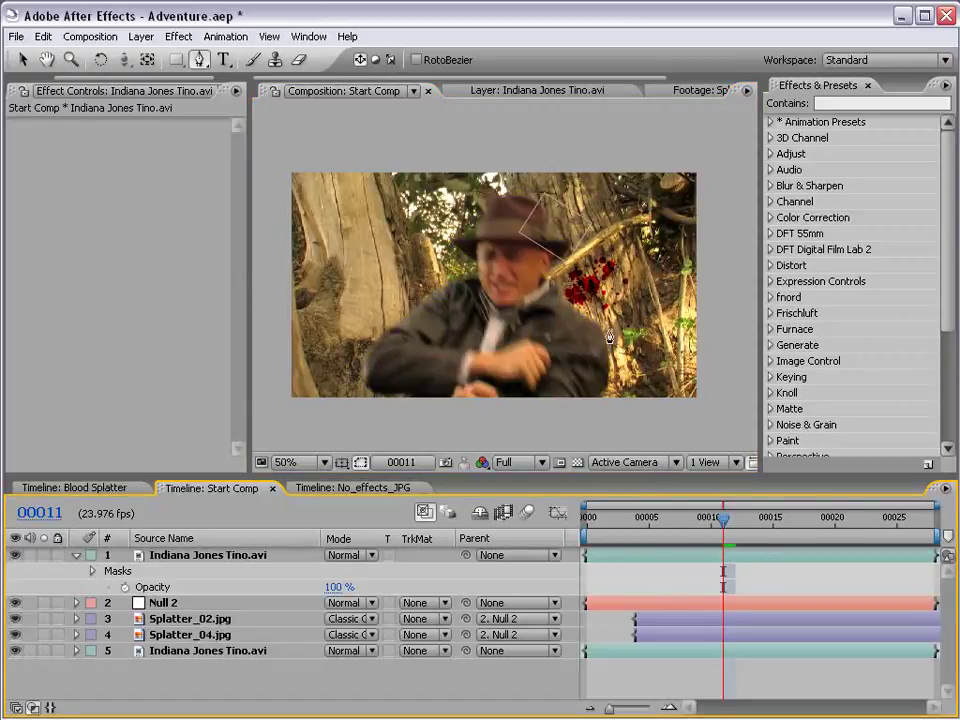
Enable Mask Shape keyframing for Mask 1 on the top footage copy at frame 00011.
key(period)
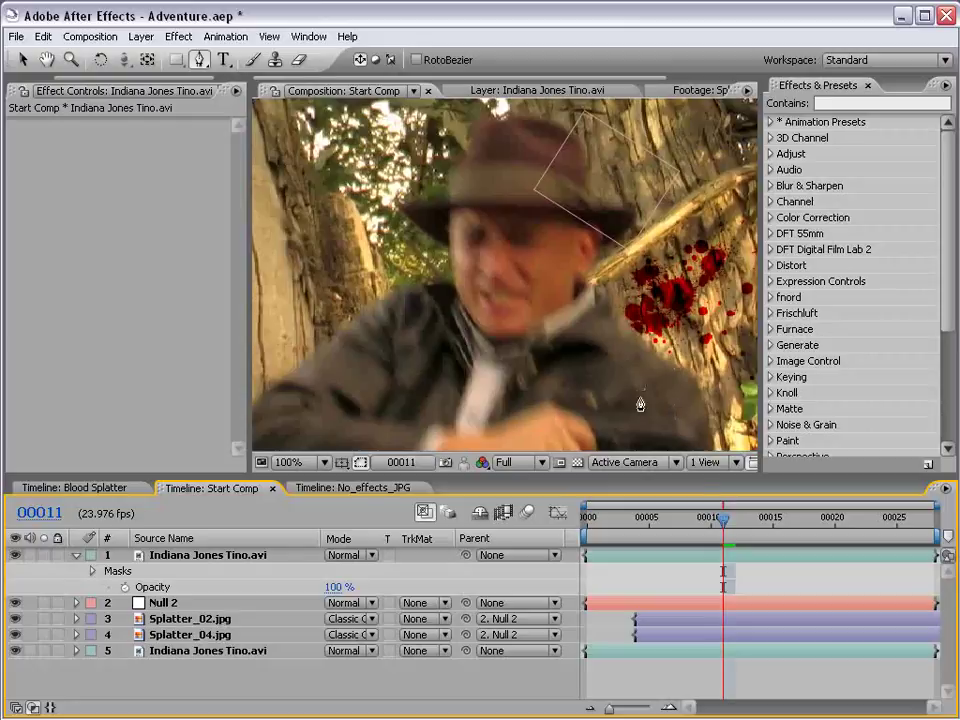
mouse_move(724, 518)
mouse_down()
mouse_move(672, 520)
mouse_move(748, 525)
mouse_move(731, 527)
mouse_up()
click(740, 556)
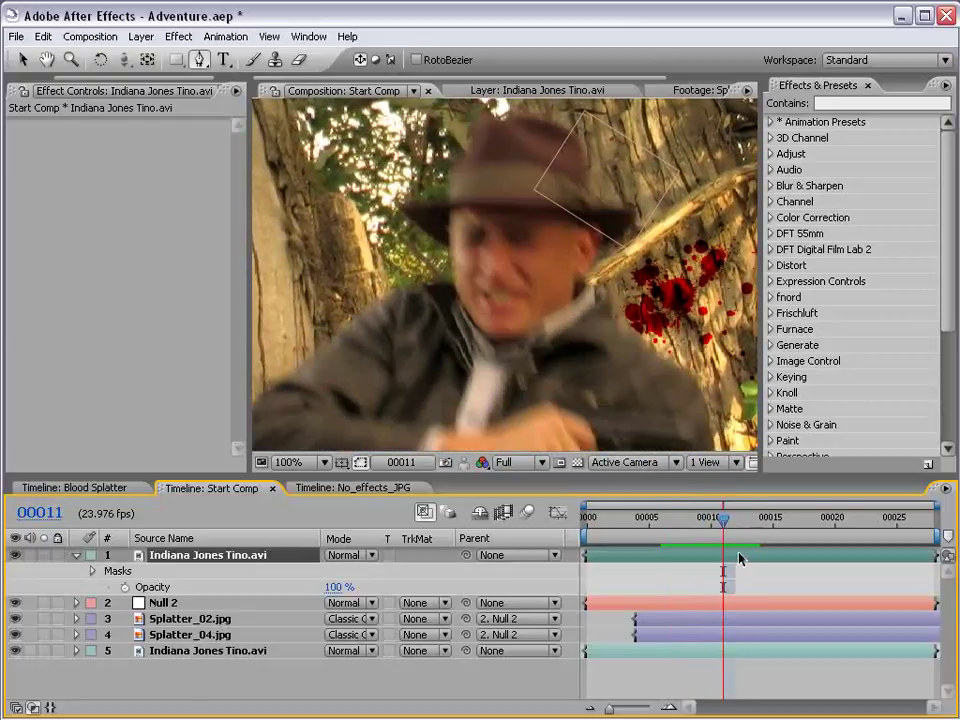
key(space)
scroll(500, 301, down, 1)
drag(545, 319, 548, 287)
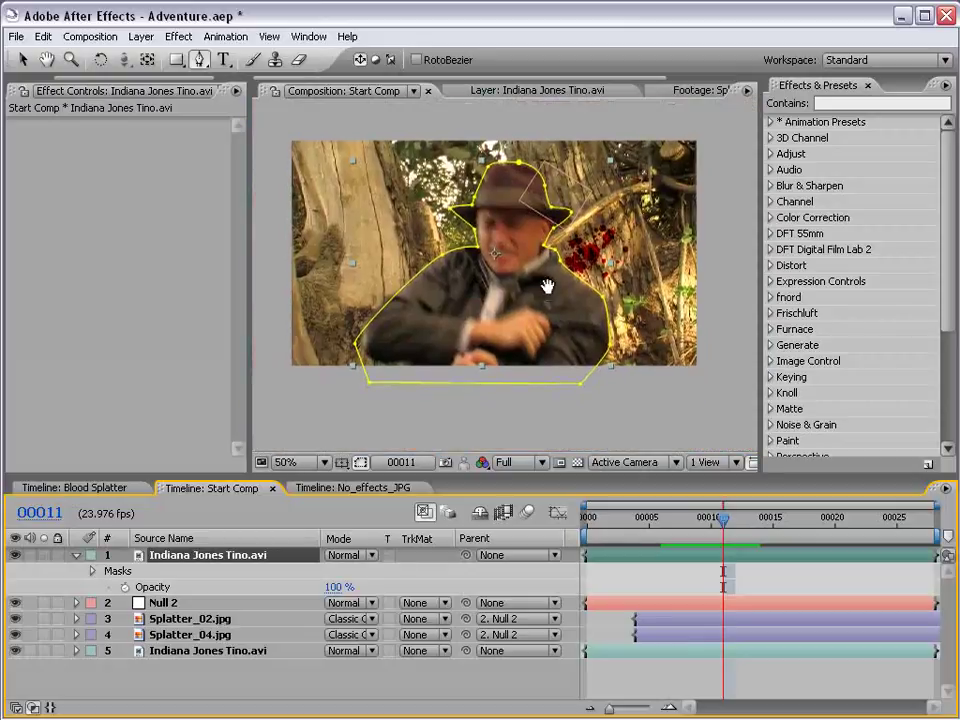
click(91, 572)
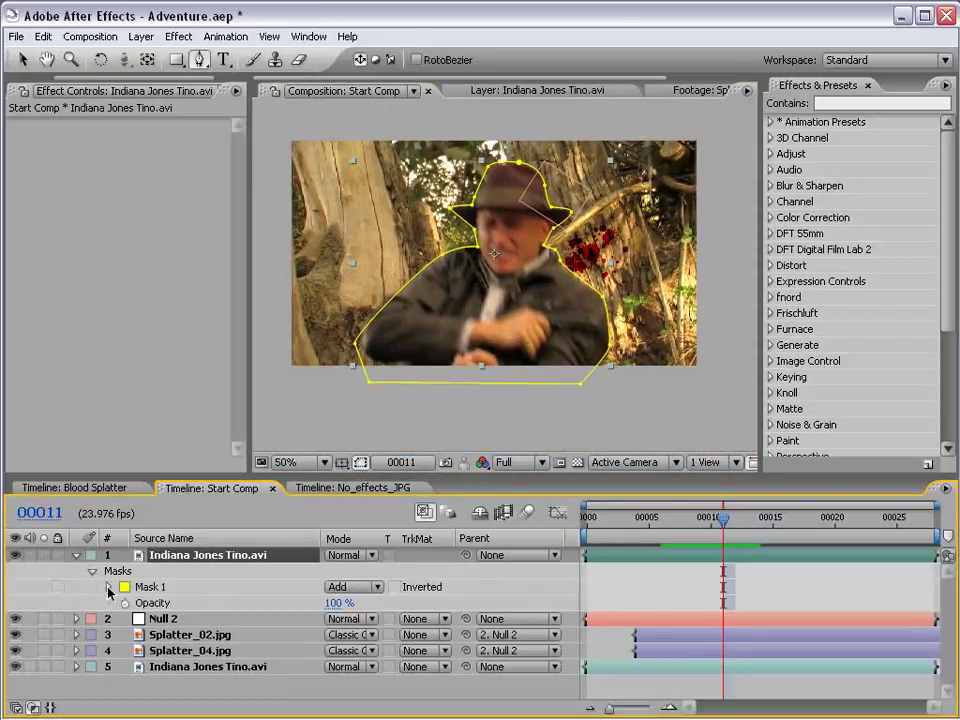
click(108, 588)
click(141, 603)
click(184, 604)
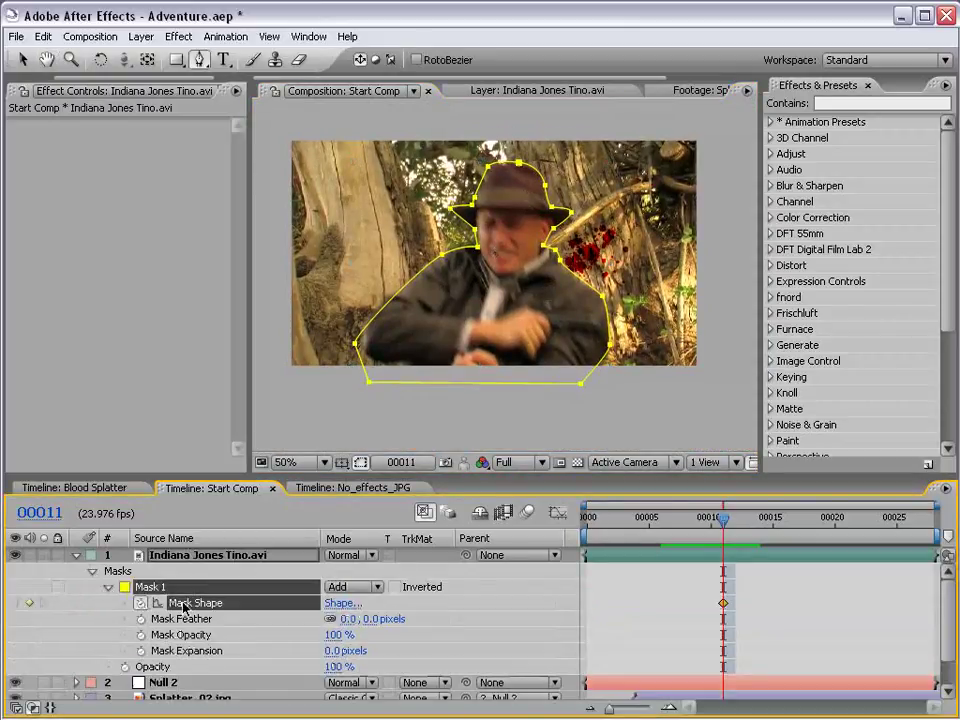
click(643, 583)
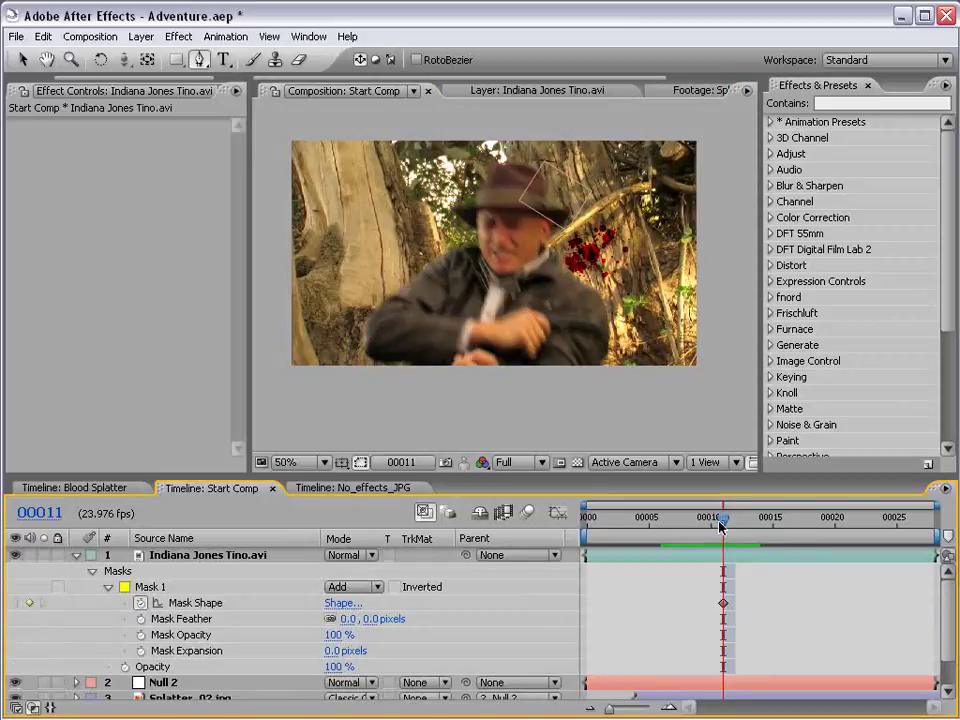
At frame 00007, reposition the top copy's mask along the actor's tree-side shoulder and arm to add a Mask Shape keyframe.
drag(724, 524, 675, 520)
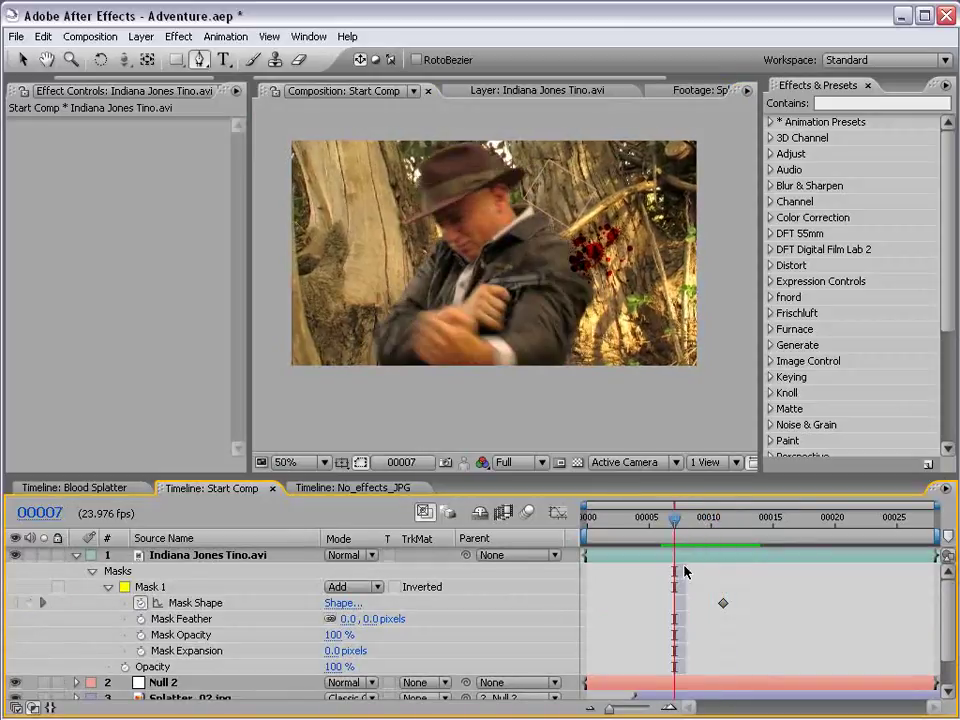
click(684, 566)
key(v)
drag(597, 285, 516, 208)
scroll(569, 308, up, 1)
click(548, 297)
click(726, 628)
At frame 00009, shift the whole mask to line up with the actor's tree-side collar and shoulder.
key(Page_Down)
key(Page_Down)
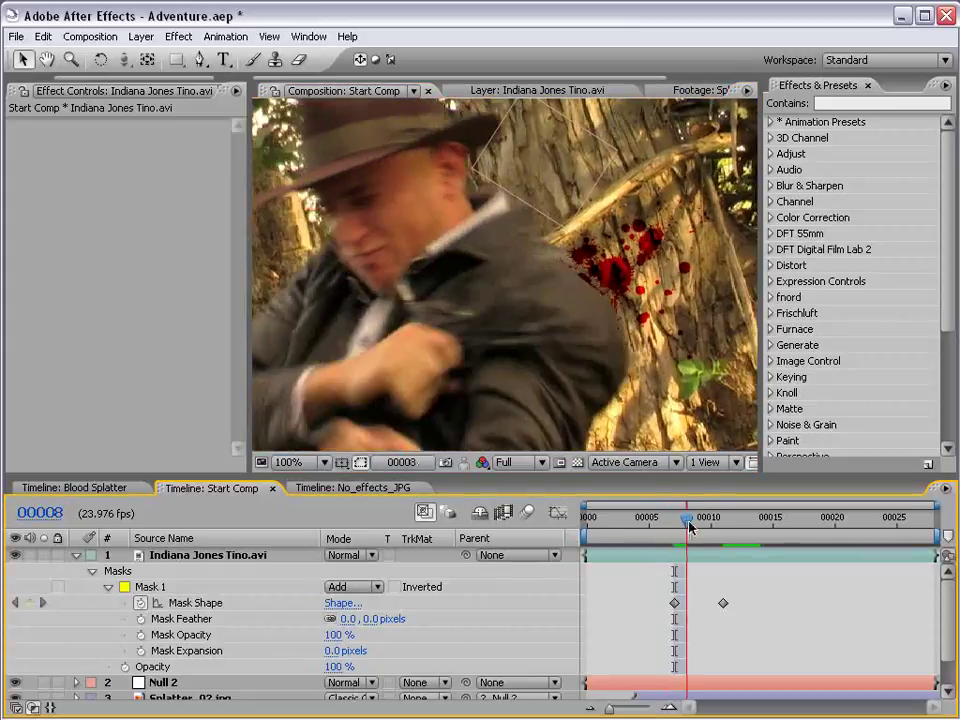
click(697, 560)
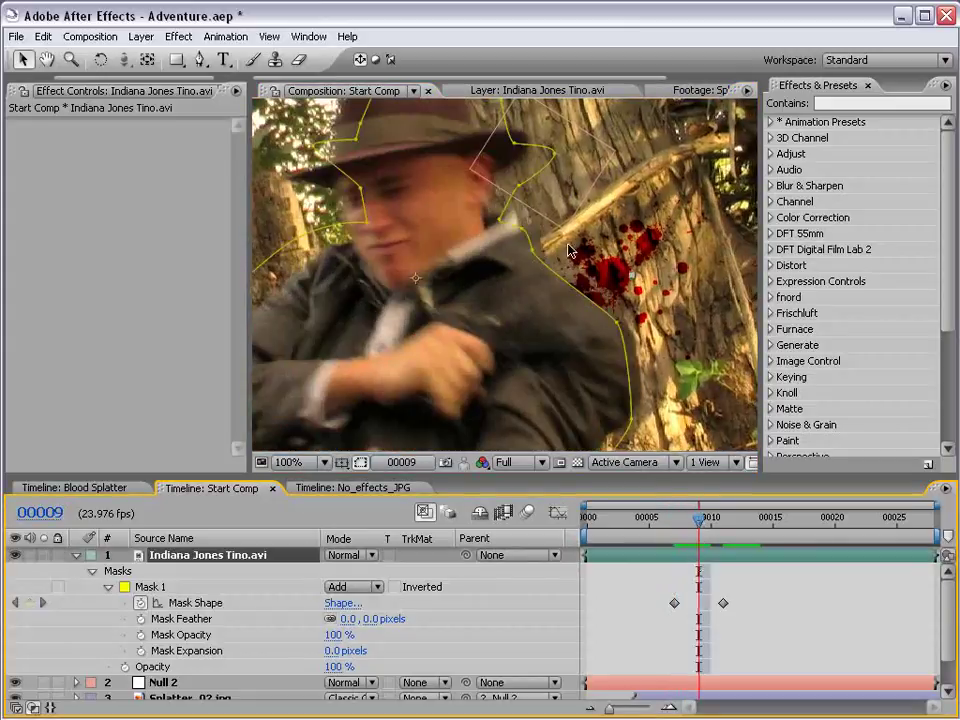
double_click(533, 253)
mouse_move(533, 255)
mouse_down()
mouse_move(557, 232)
mouse_move(541, 244)
mouse_up()
click(737, 604)
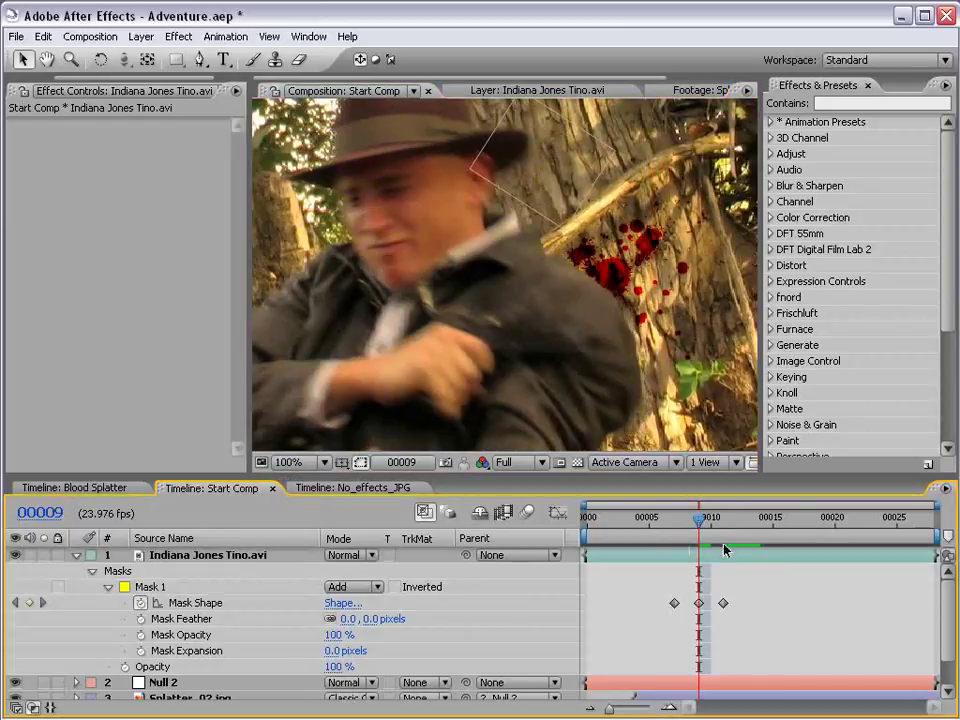
Refine the mask points and curve handles around the actor's tree-side shoulder and upper arm at frame 00009.
click(722, 557)
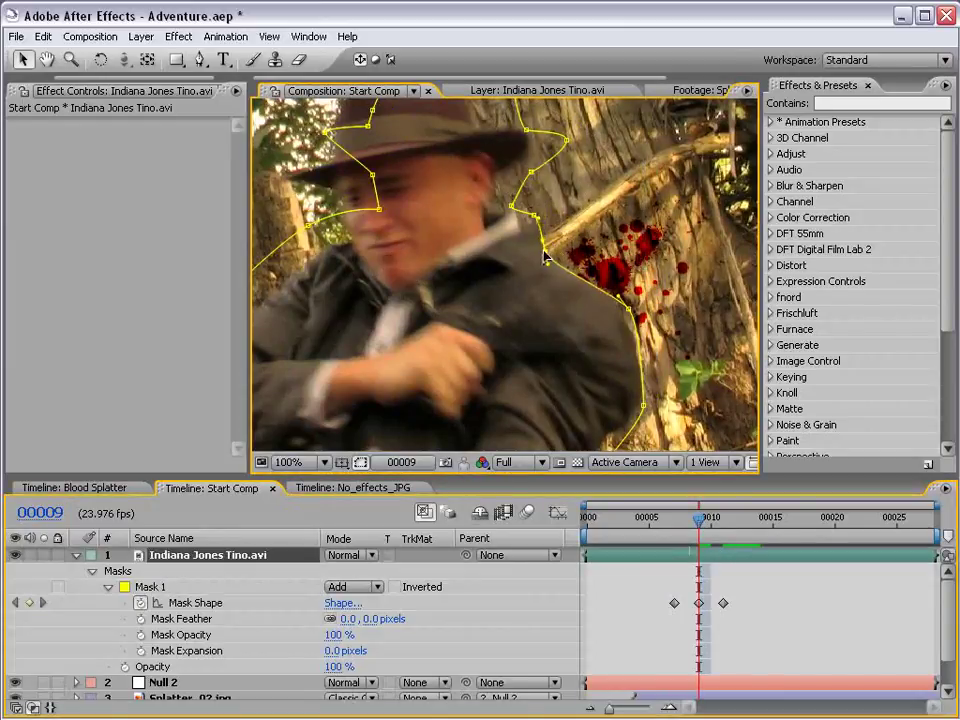
click(630, 303)
ctrl+alt+click(628, 309)
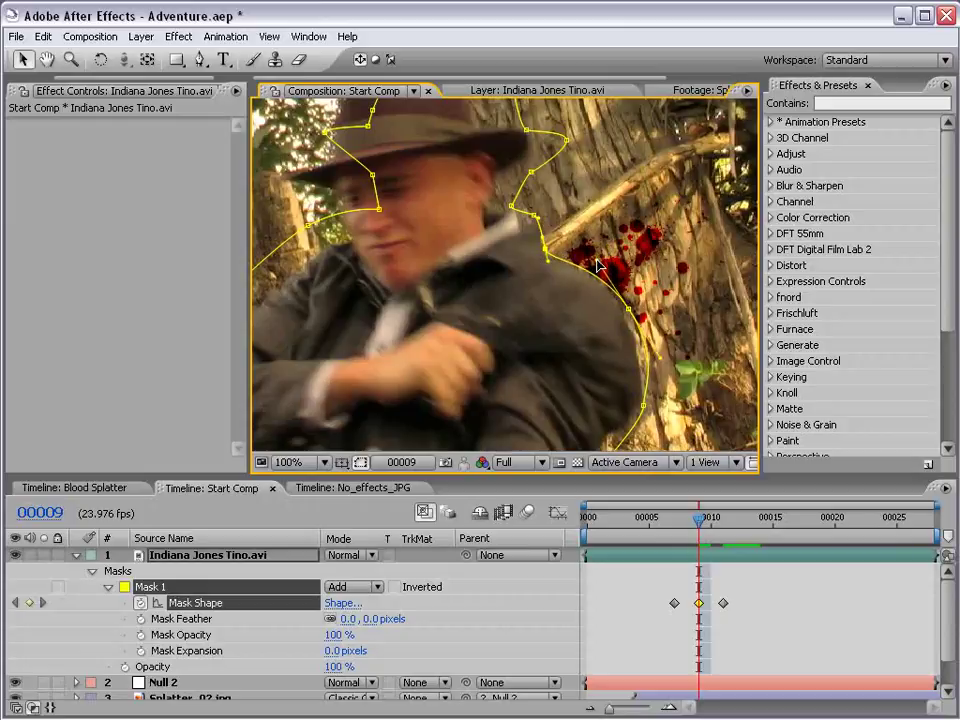
drag(628, 309, 626, 314)
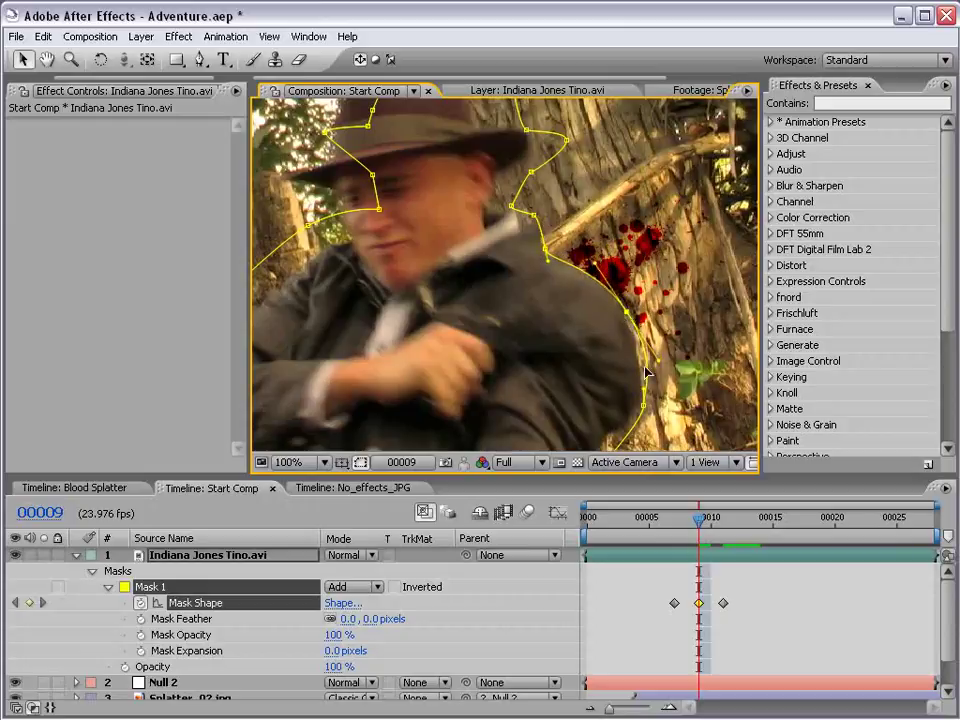
drag(643, 405, 636, 415)
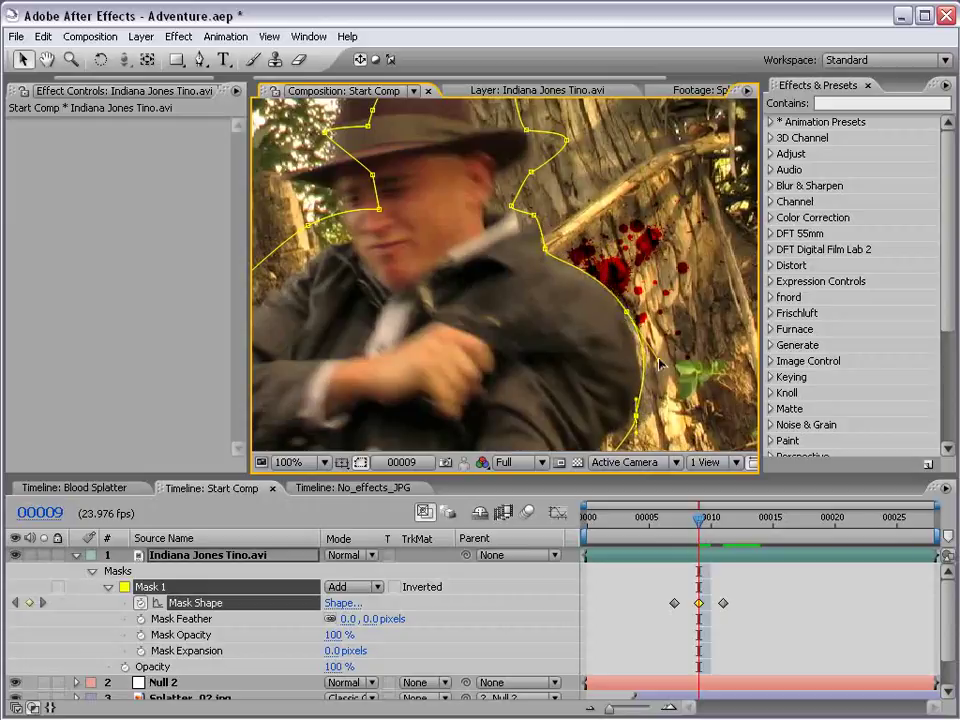
drag(657, 359, 653, 358)
drag(627, 312, 623, 311)
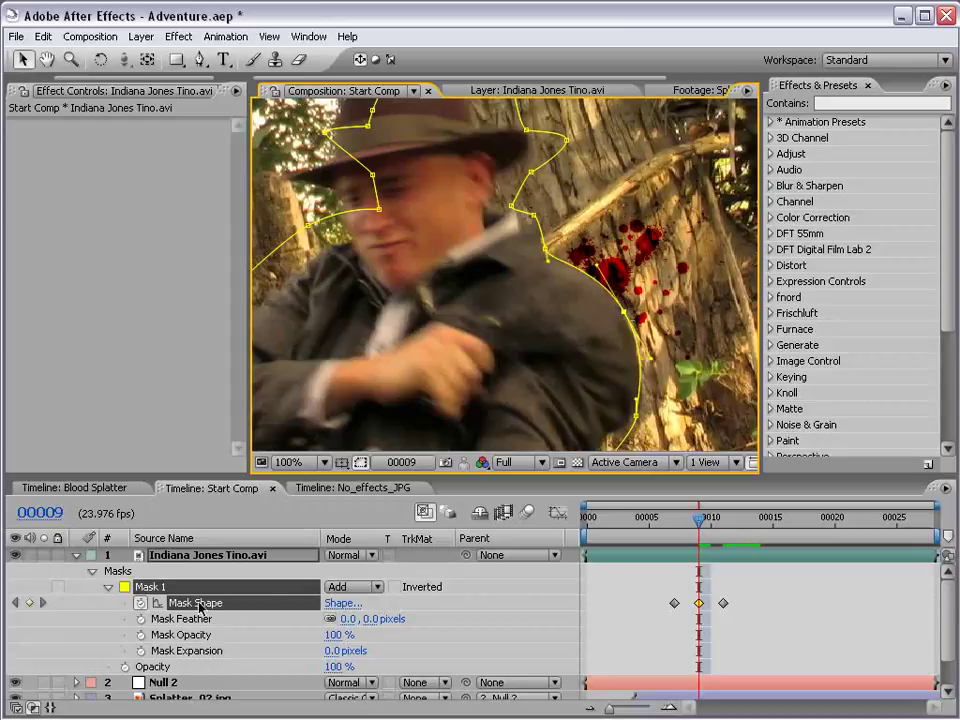
Set Mask 1's mode to None and fit its tree-side collar point to the actor at frame 00012.
click(331, 588)
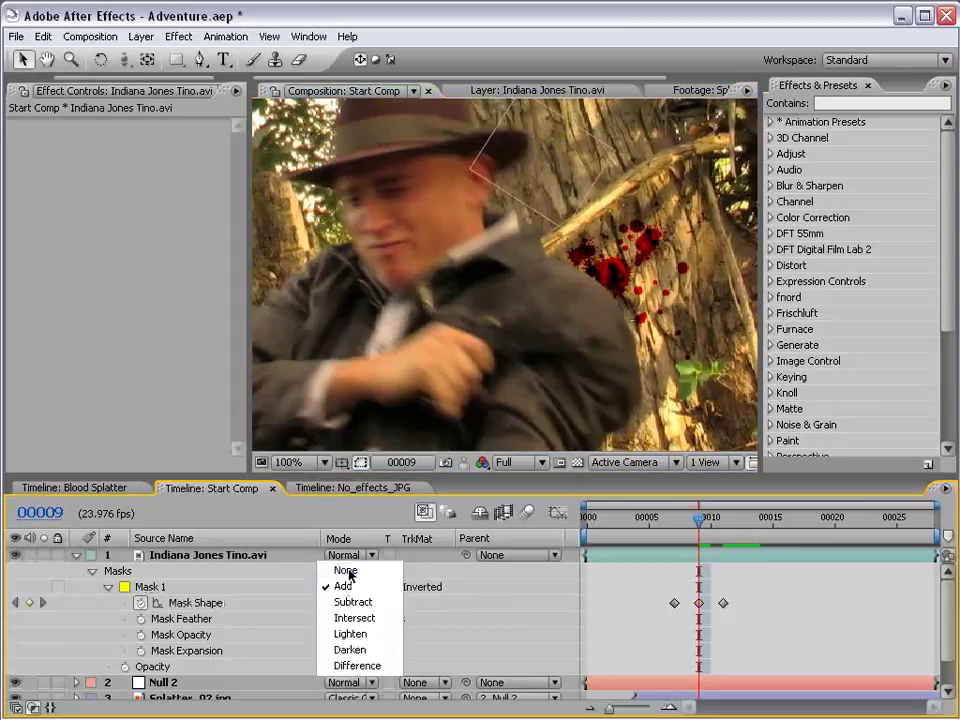
click(343, 567)
click(673, 558)
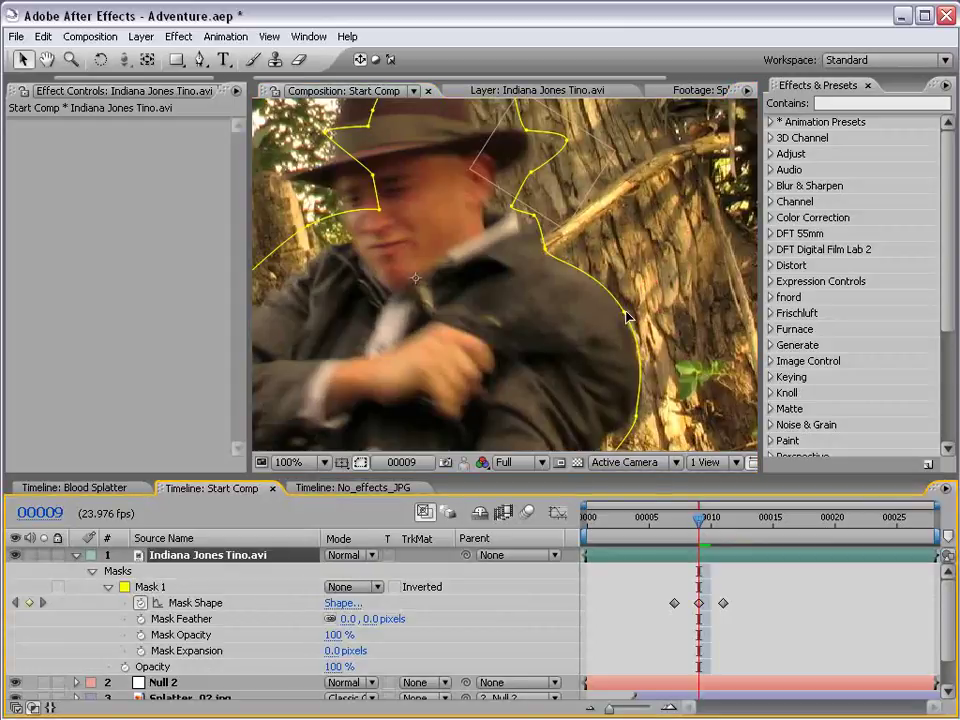
click(628, 318)
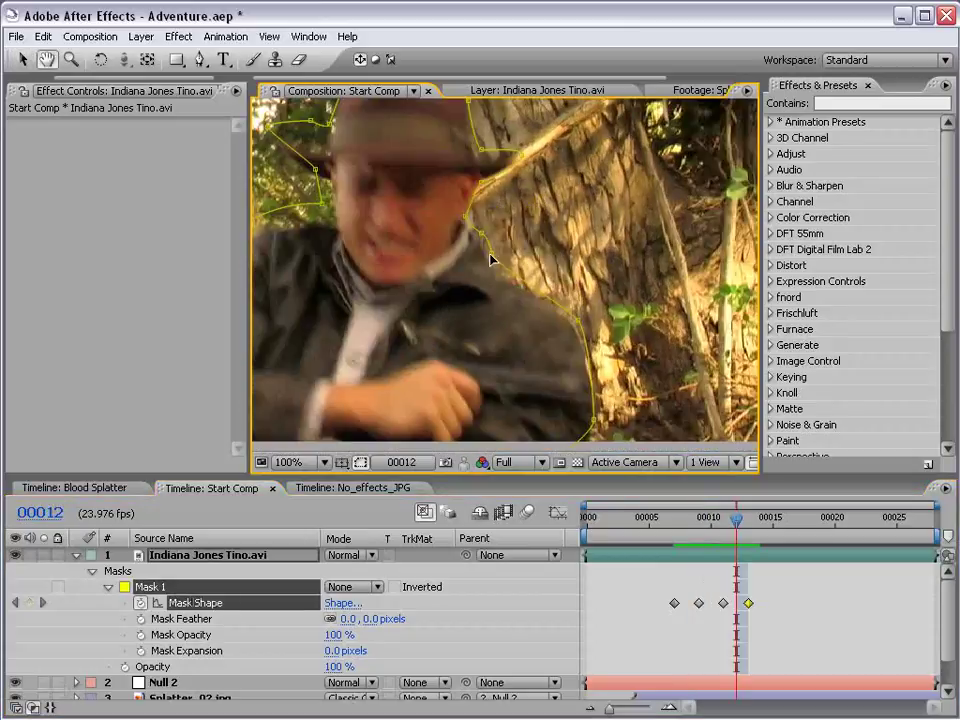
drag(491, 259, 492, 269)
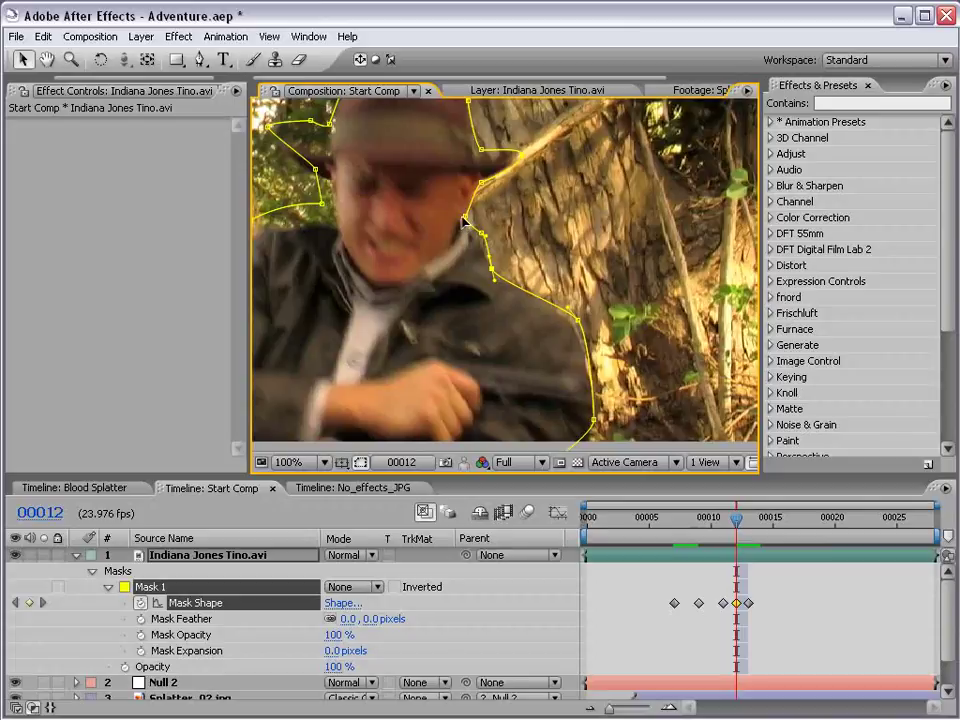
In the Blood Splatter composition, examine the footage copy's separate hat, face and body masks and their Mask Shape keyframes.
click(108, 489)
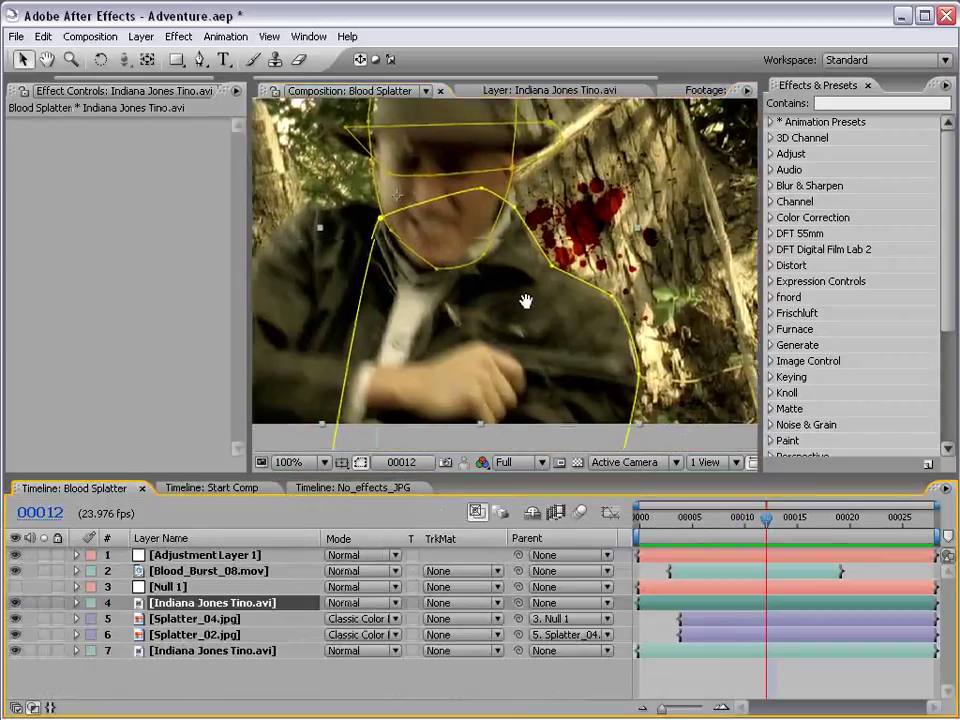
drag(526, 301, 522, 289)
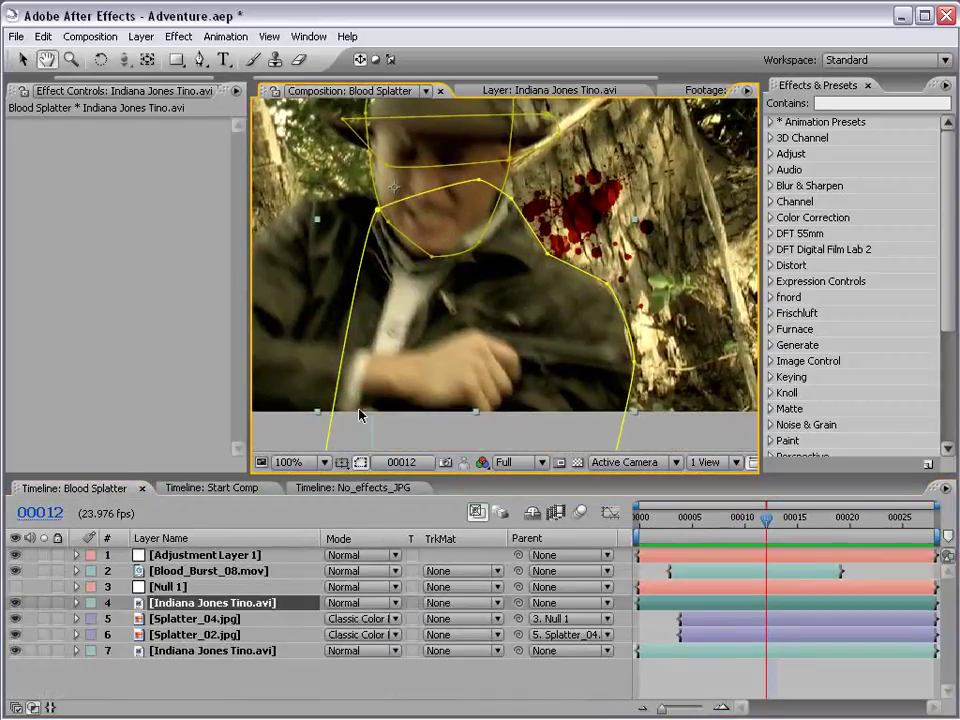
drag(489, 160, 497, 221)
mouse_move(769, 530)
mouse_down()
mouse_move(829, 525)
mouse_move(778, 525)
mouse_up()
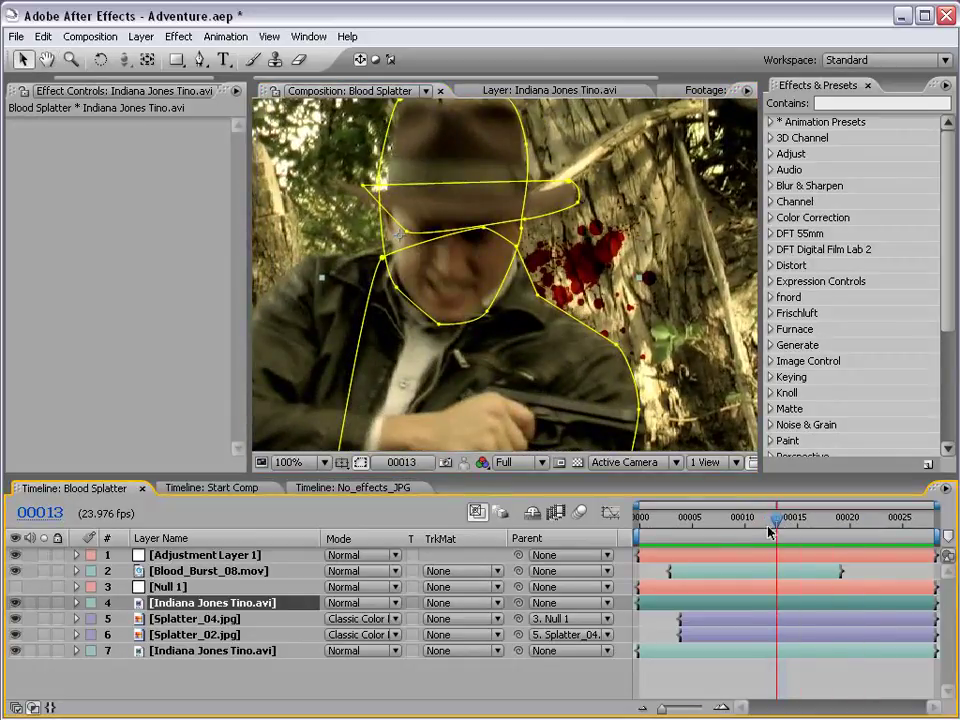
drag(769, 532, 878, 535)
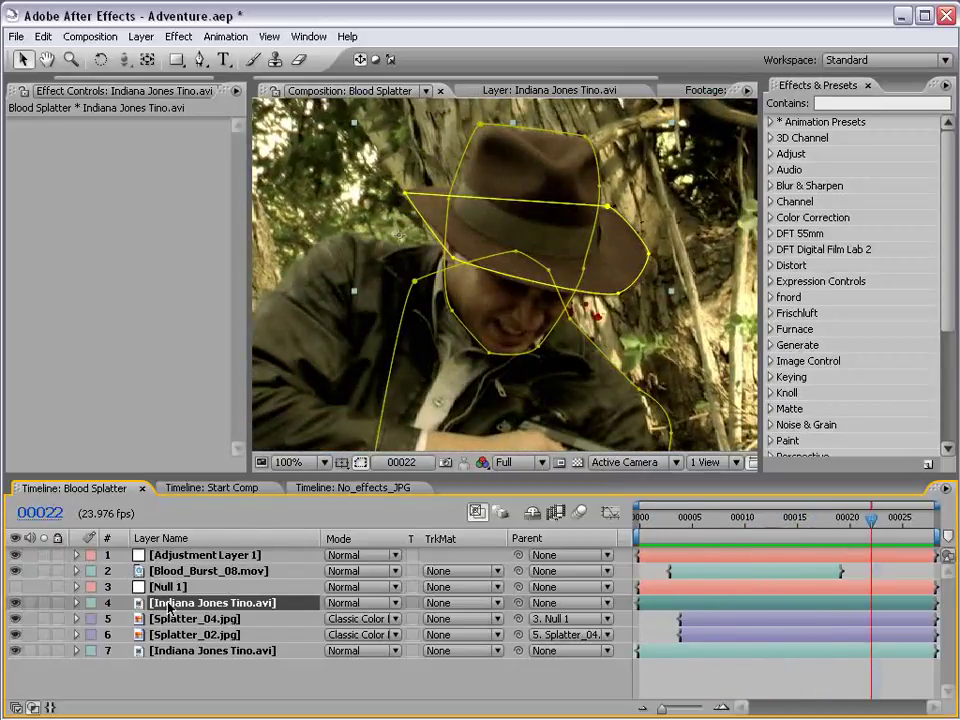
key(m)
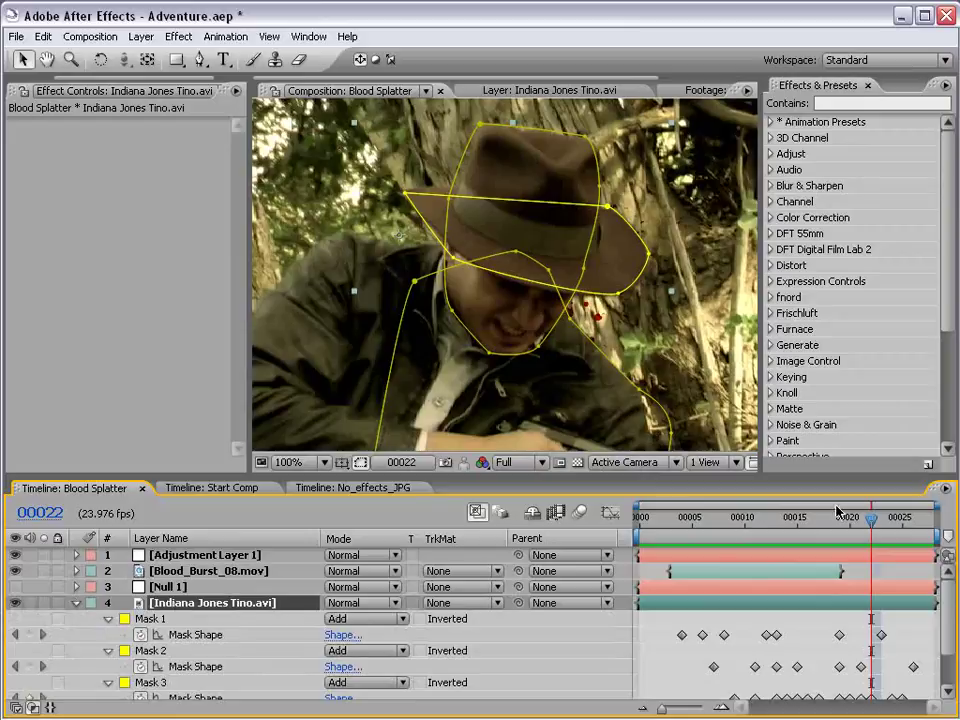
click(77, 604)
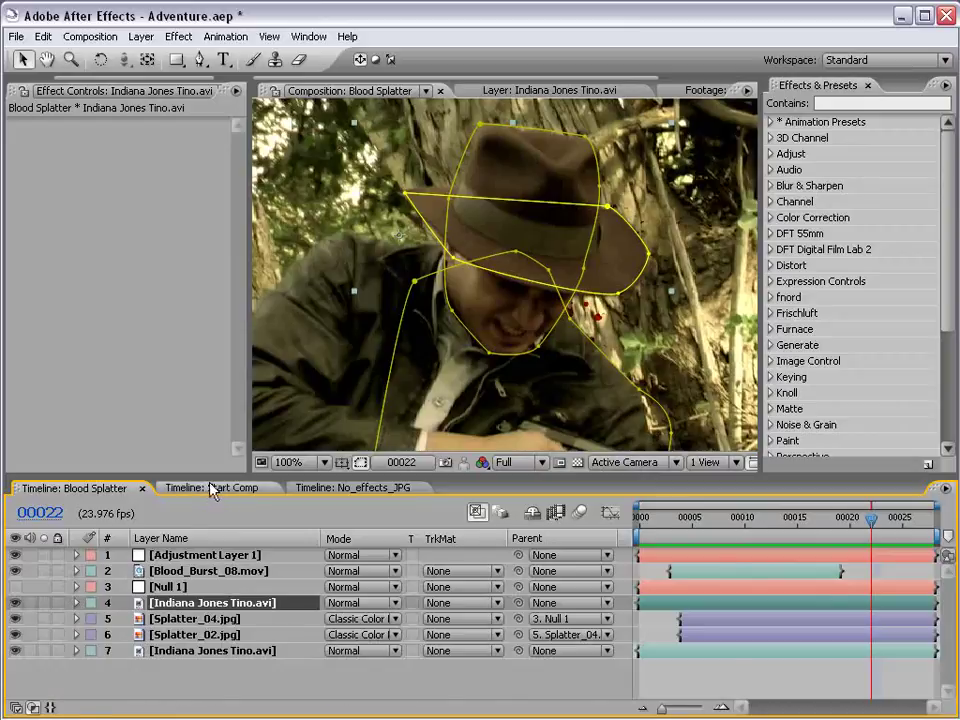
Return to Start Comp and move the whole mask to follow the actor at frame 00016.
click(212, 488)
drag(735, 527, 750, 527)
key(Page_Down)
key(Page_Down)
key(Page_Down)
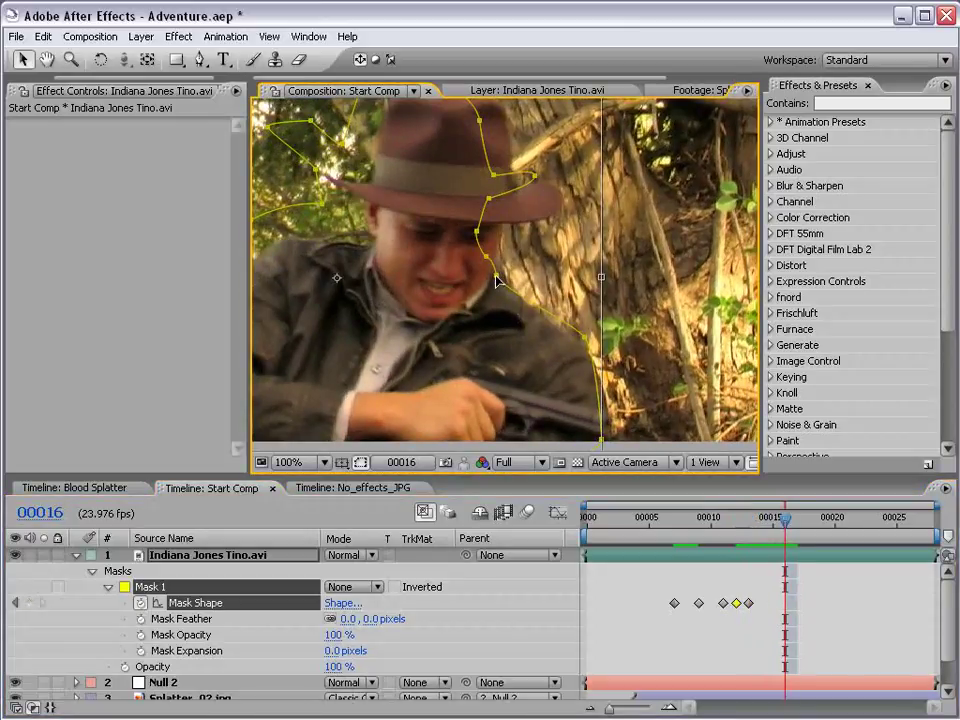
drag(497, 279, 518, 291)
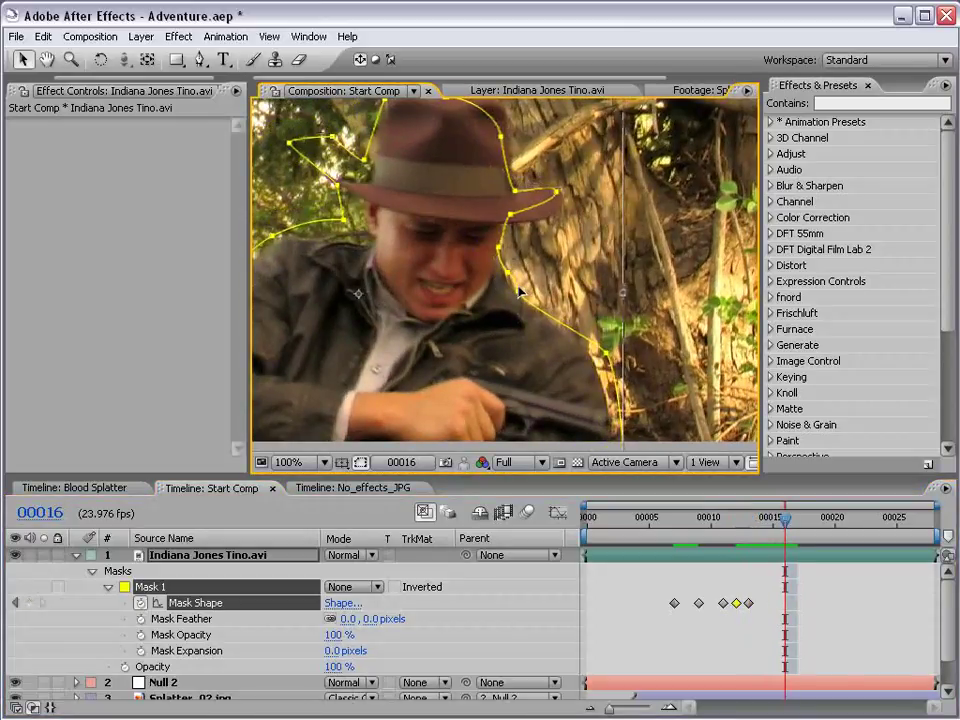
click(831, 580)
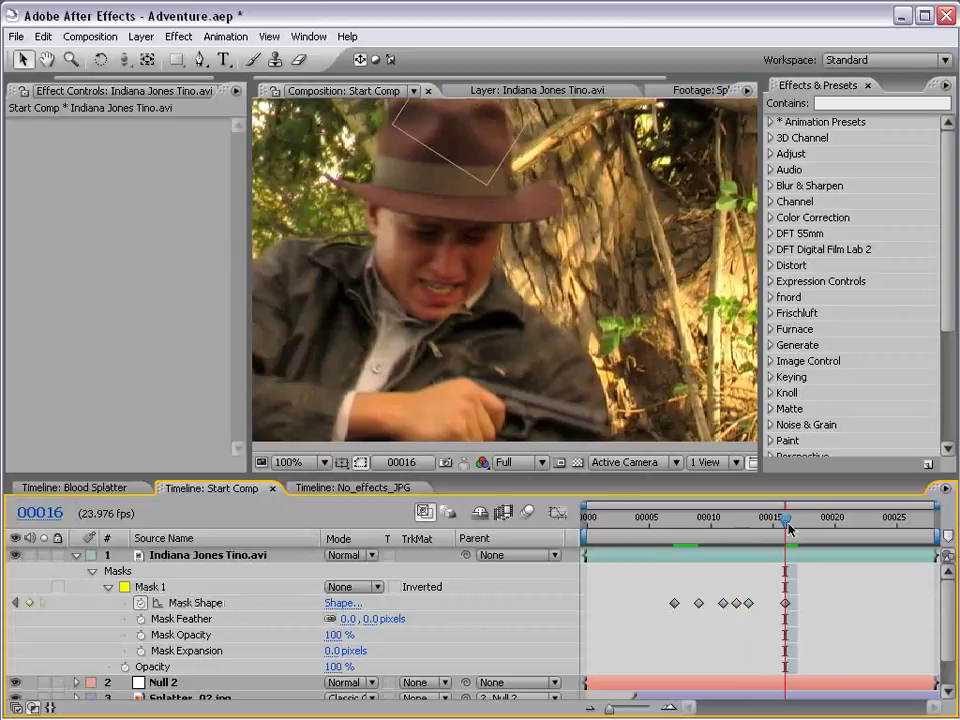
Fit the mask points to the hat's tree-side brim and crown at frame 00016.
click(778, 554)
click(513, 218)
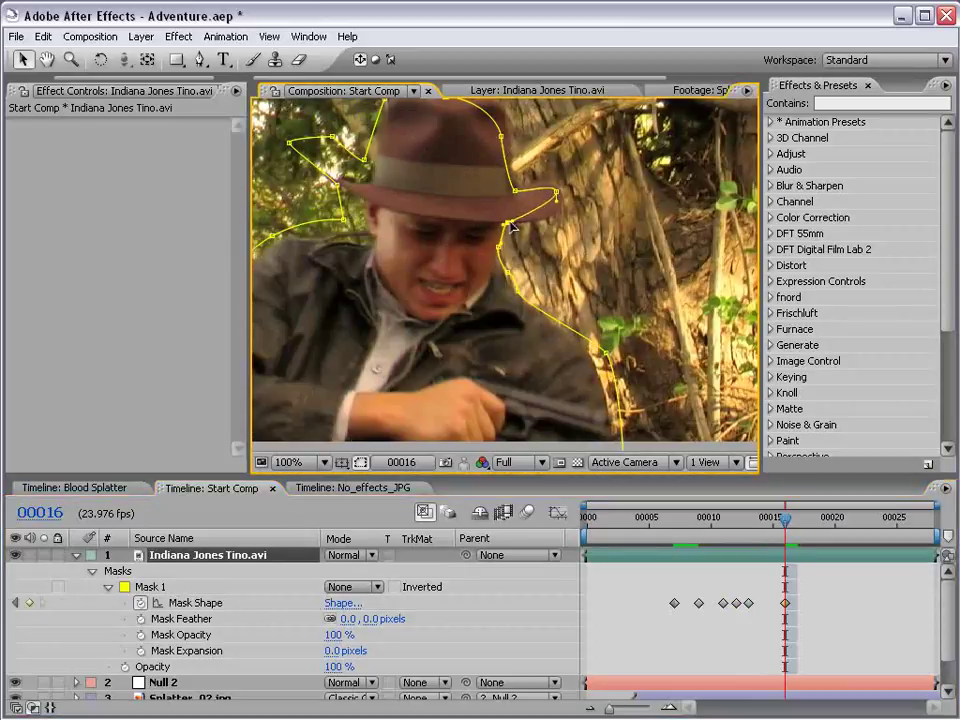
click(563, 192)
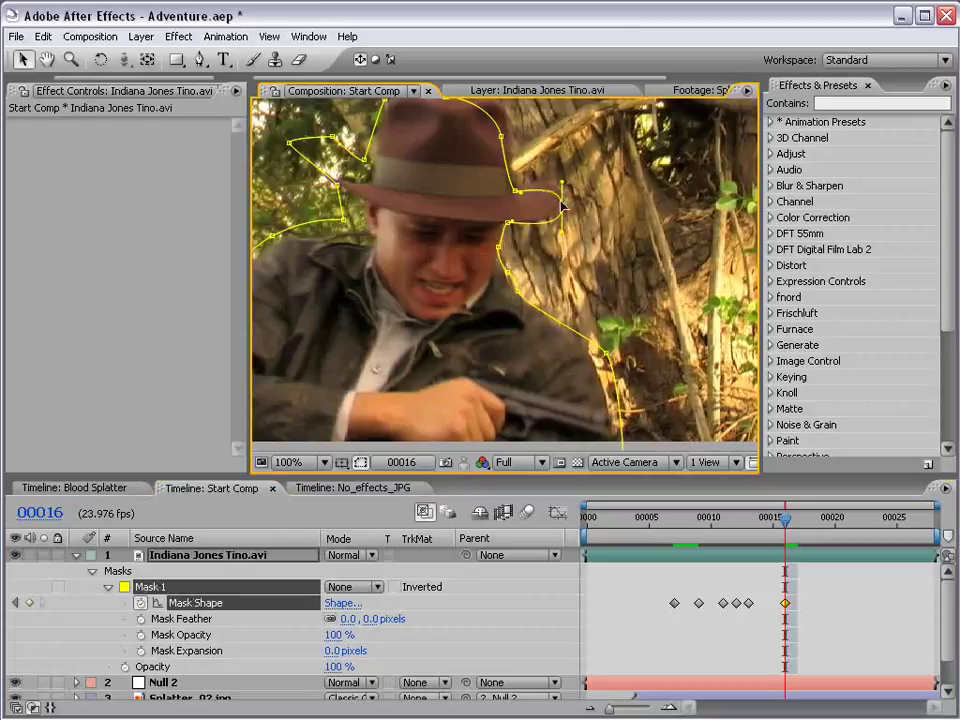
drag(502, 136, 510, 119)
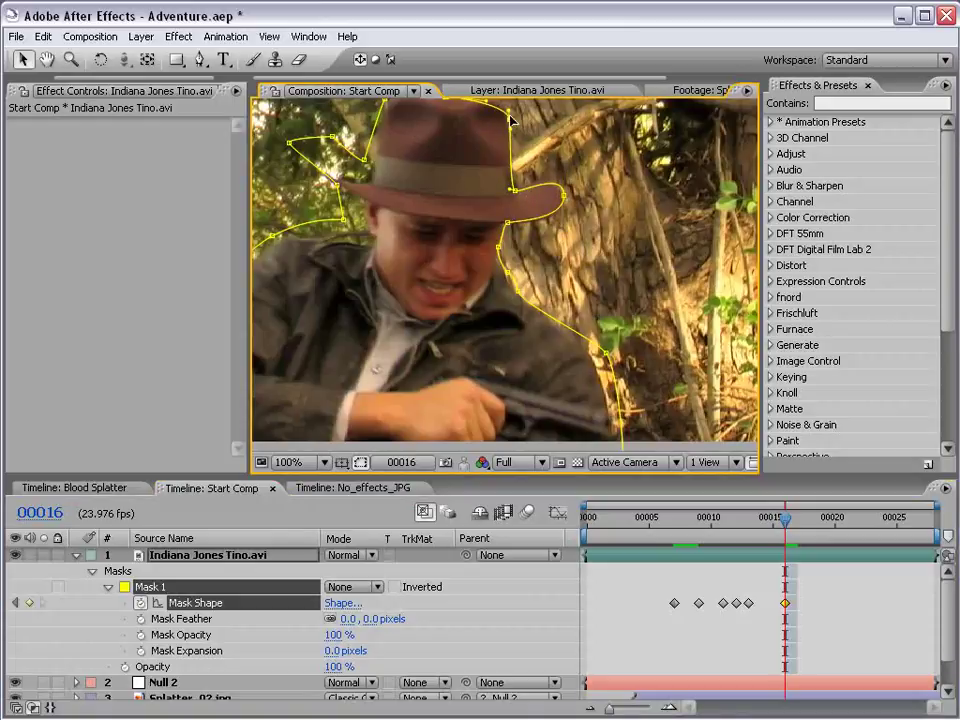
Pull the shoulder and neck points of the mask onto the actor's tree-side edge at frame 00016.
drag(609, 357, 597, 357)
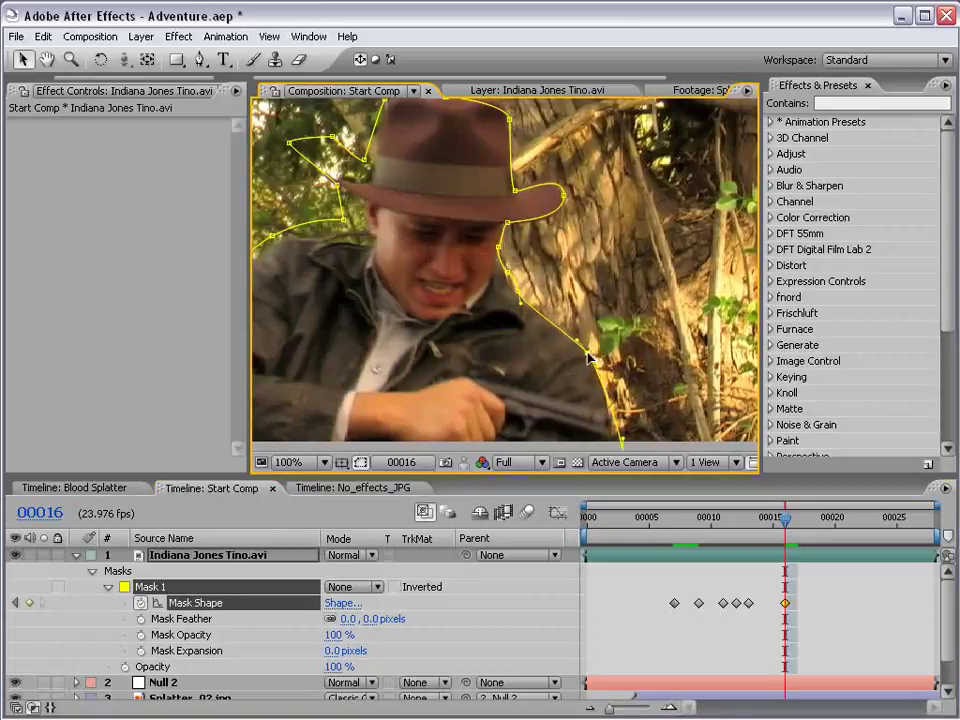
click(511, 276)
drag(507, 272, 507, 273)
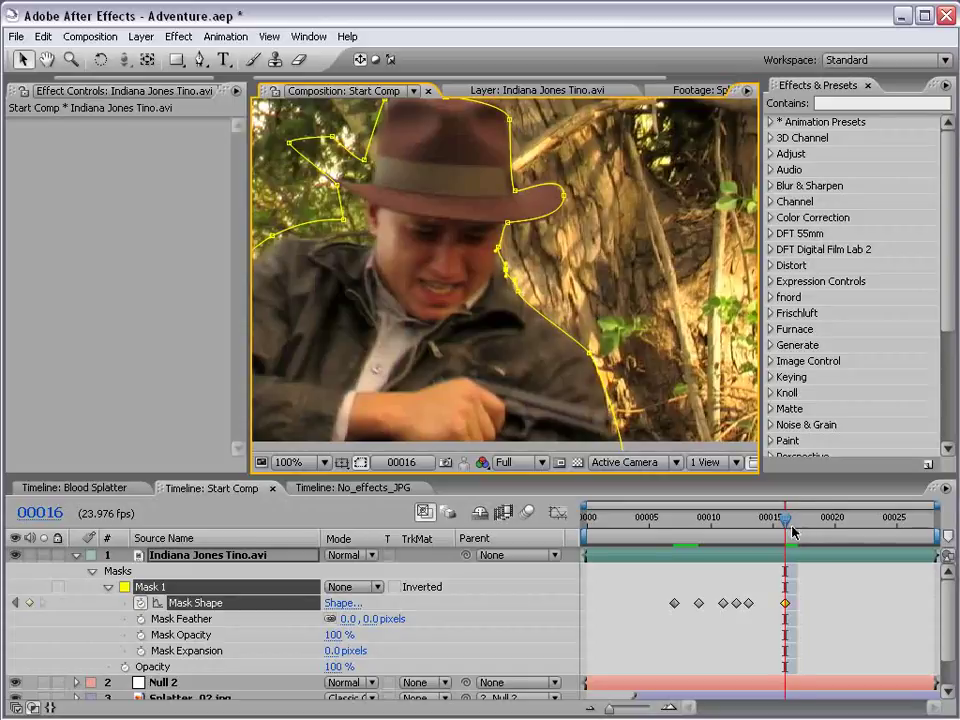
Continue the Mask Shape keyframes up to frame 00027 and restore the composition view to its normal size.
drag(788, 523, 849, 523)
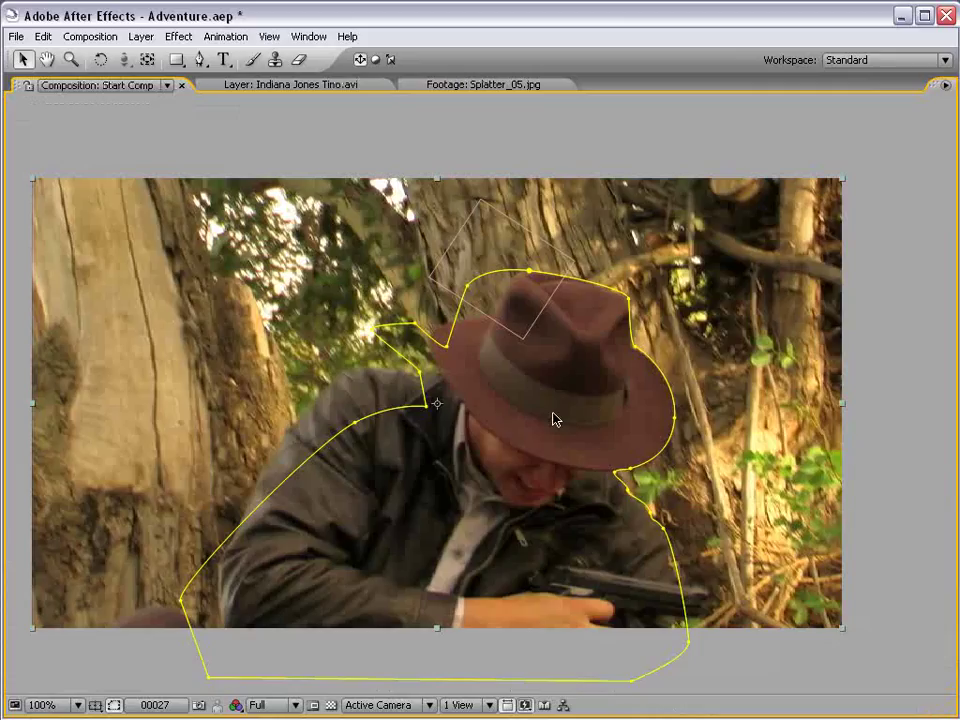
key(grave)
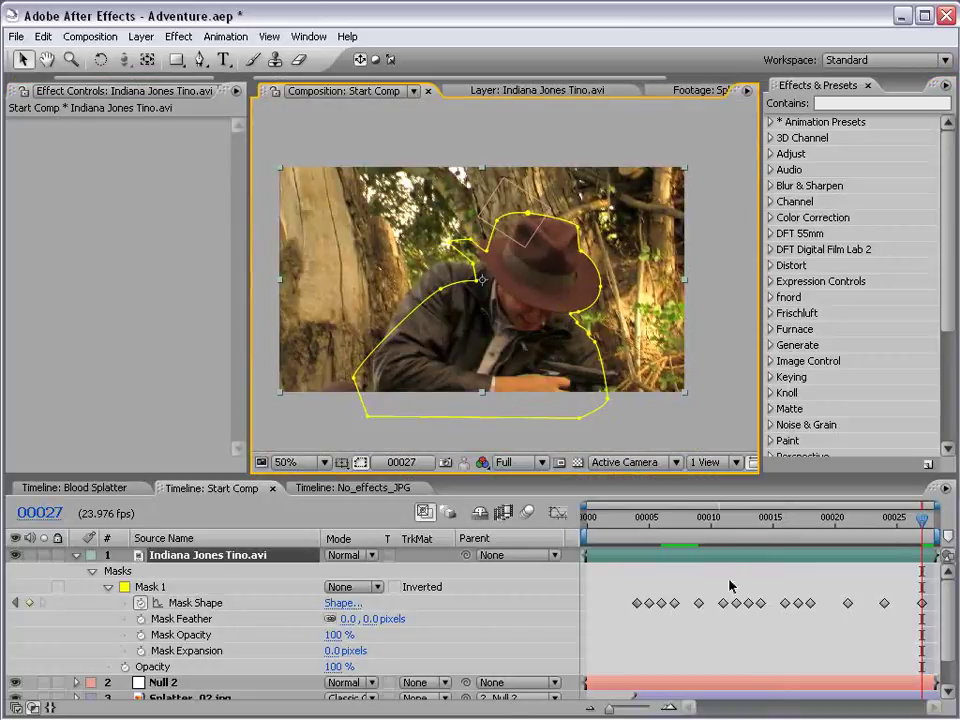
Set the actor mask on the top footage copy to Add mode, checking it around frame 00017.
drag(902, 528, 797, 522)
click(355, 587)
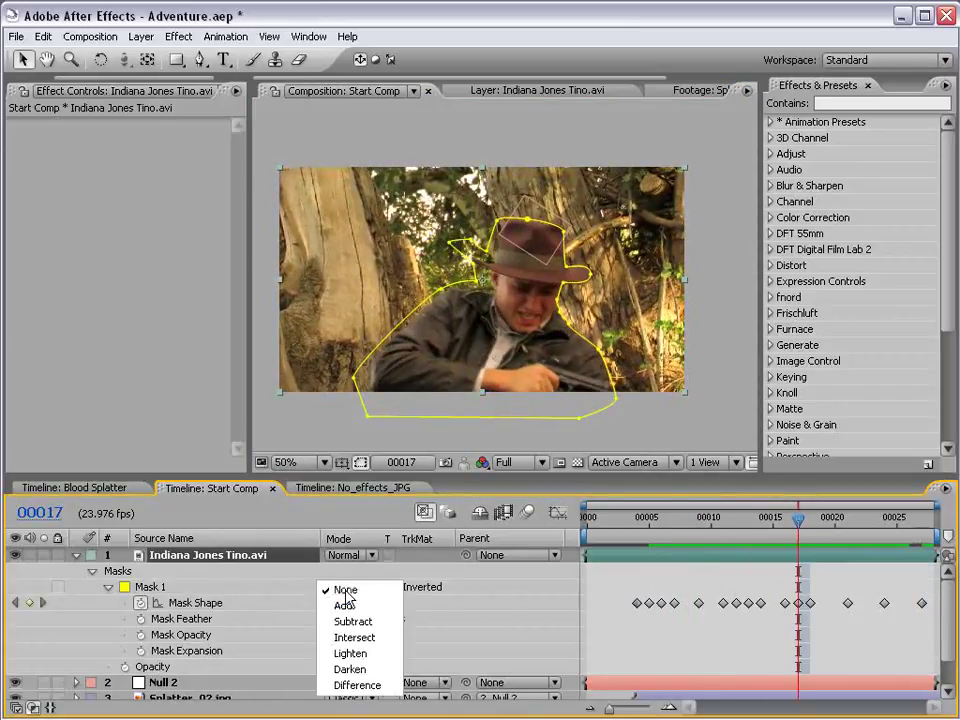
click(345, 606)
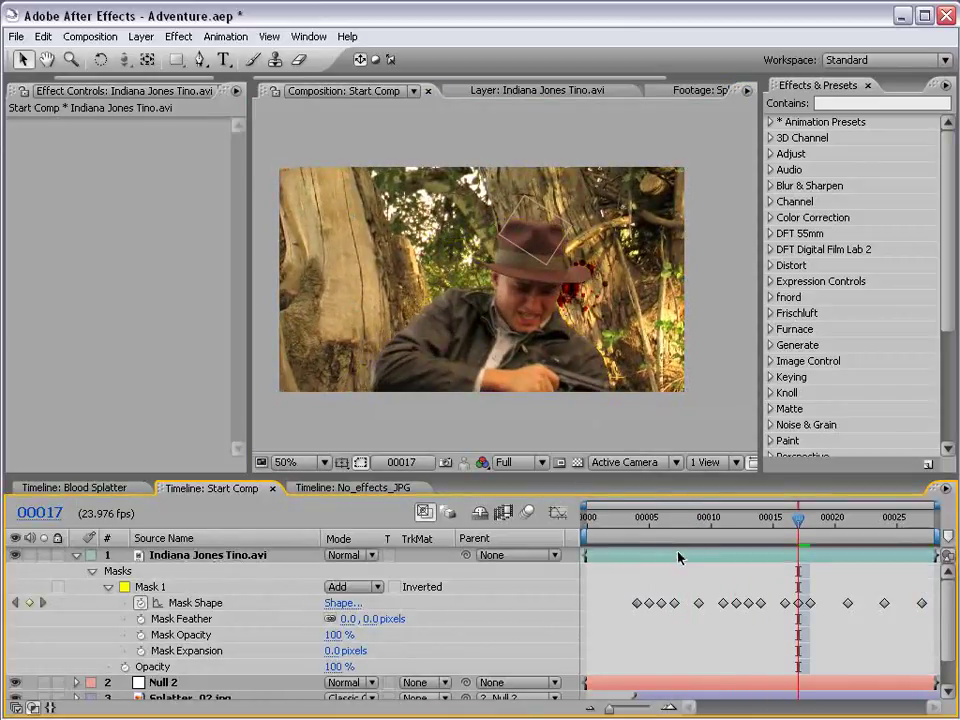
Solo the masked footage copy, scrub through its animated cutout, and show all layers again.
click(678, 557)
click(43, 556)
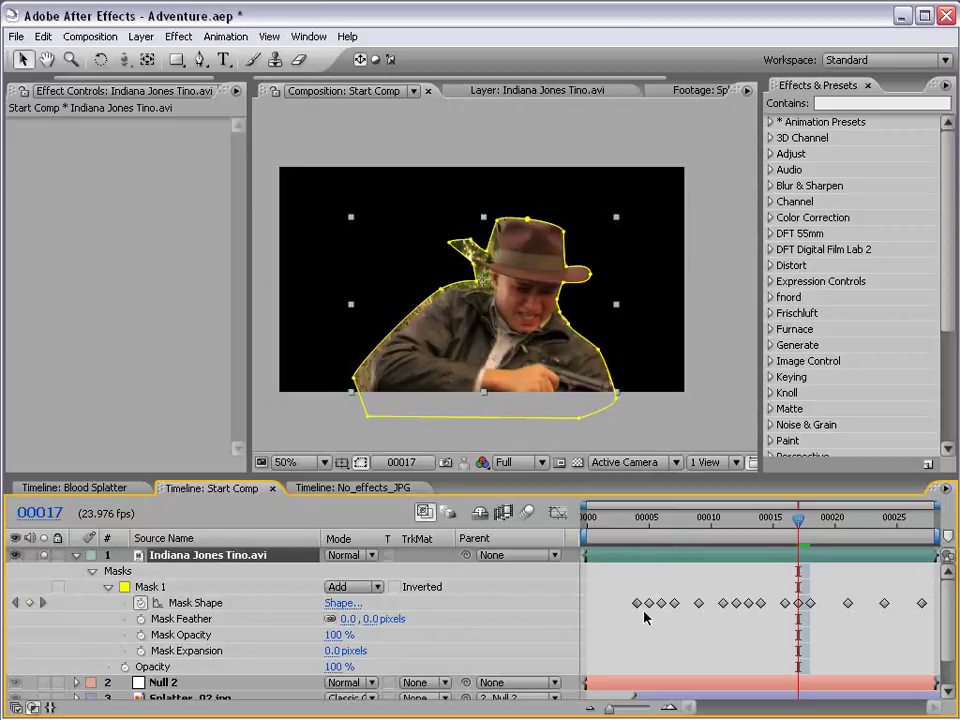
click(649, 611)
click(697, 520)
drag(697, 522, 727, 527)
click(43, 556)
Feather the actor mask by 3 pixels, inspecting its edge against the splatter up close around frame 00010.
scroll(576, 377, up, 1)
key(h)
drag(576, 377, 512, 372)
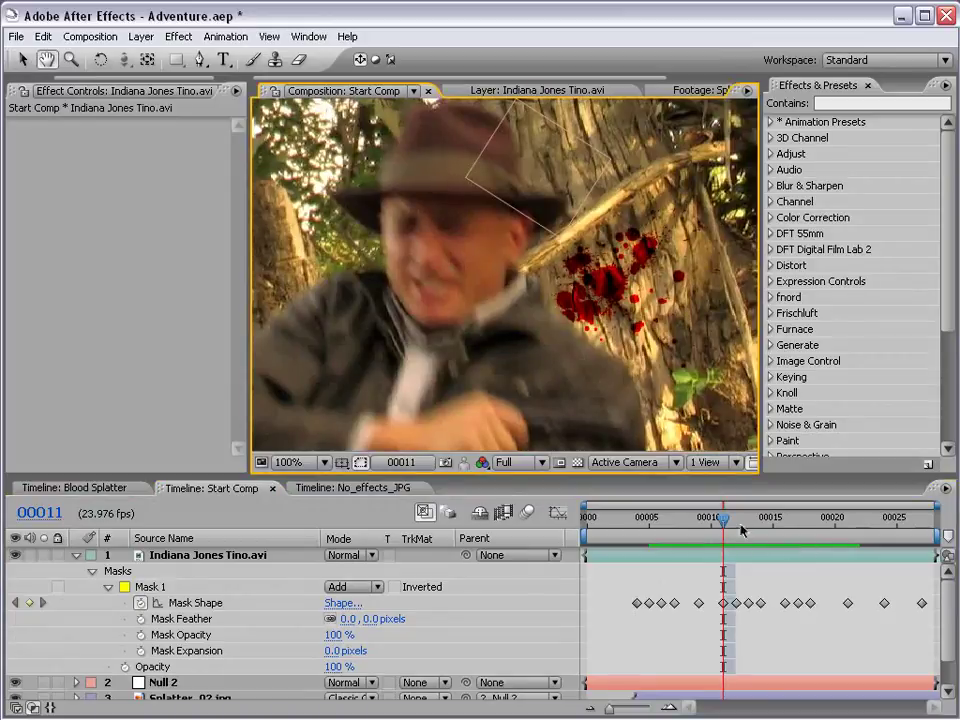
drag(741, 527, 711, 527)
scroll(618, 316, down, 2)
scroll(574, 326, up, 2)
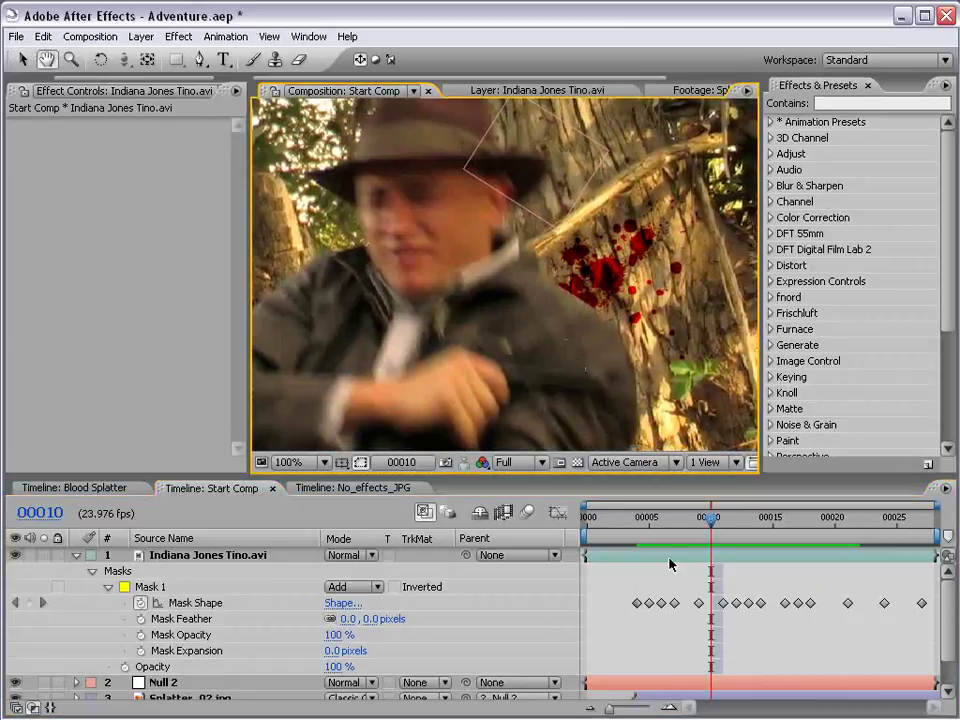
click(668, 556)
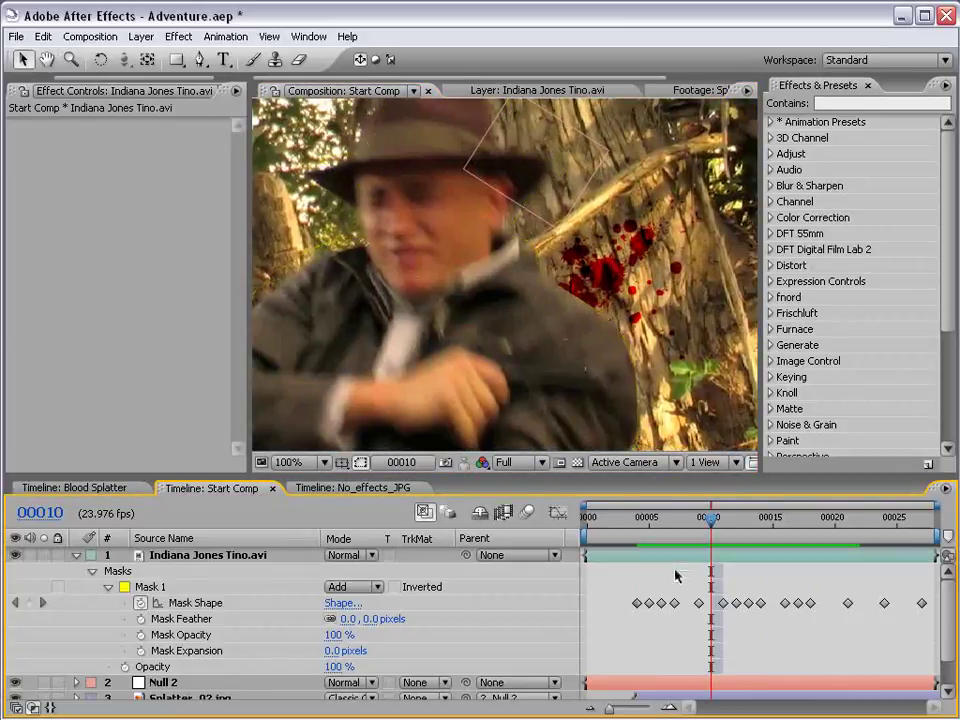
click(370, 619)
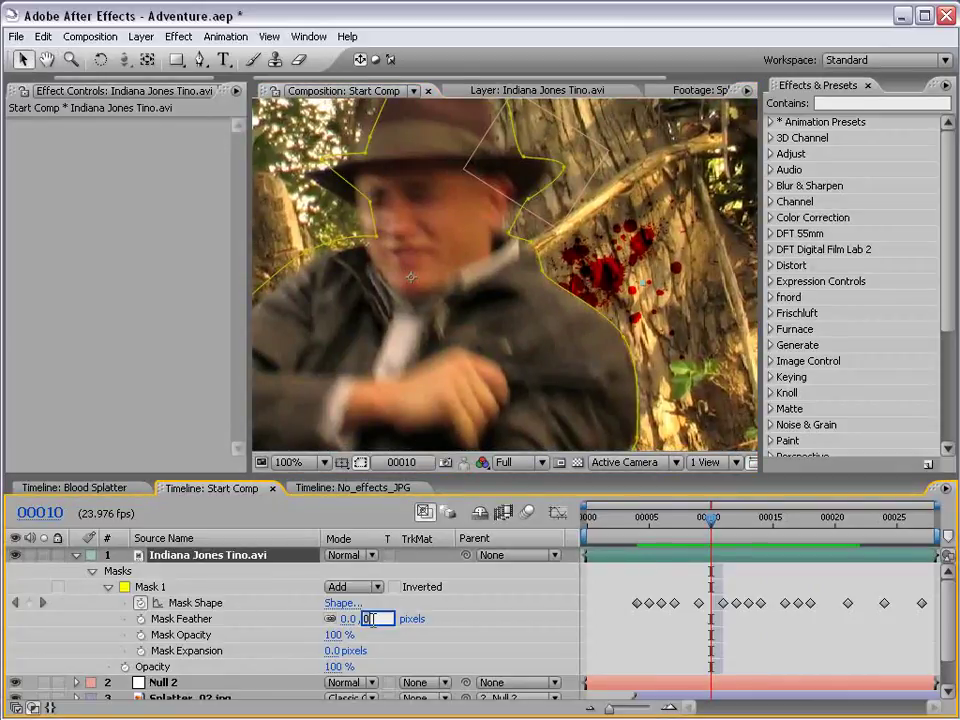
text(3)
click(646, 575)
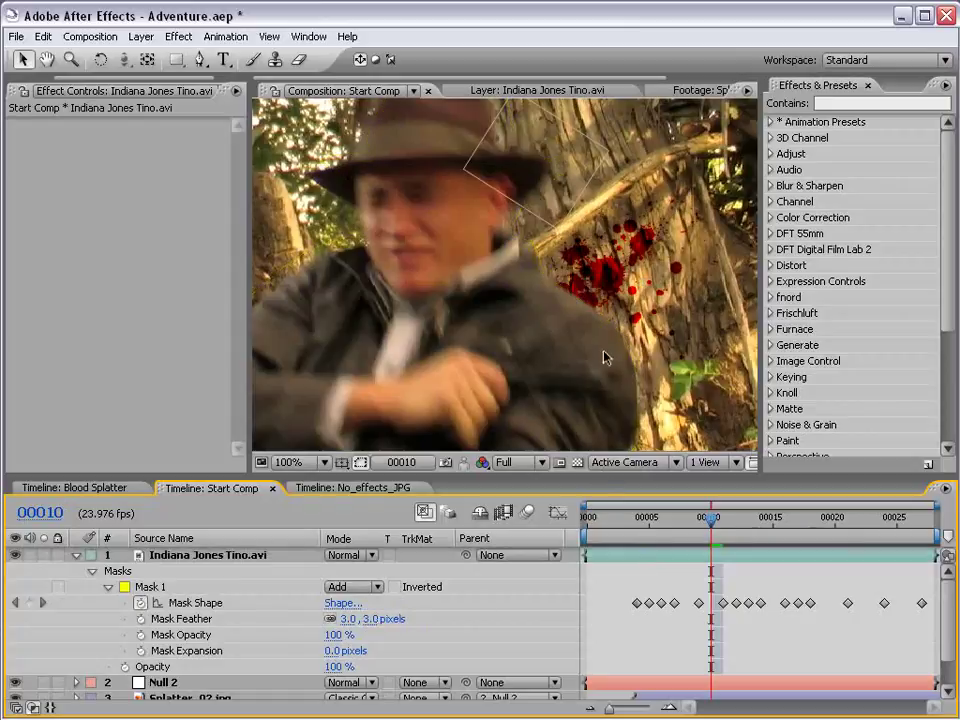
key(space)
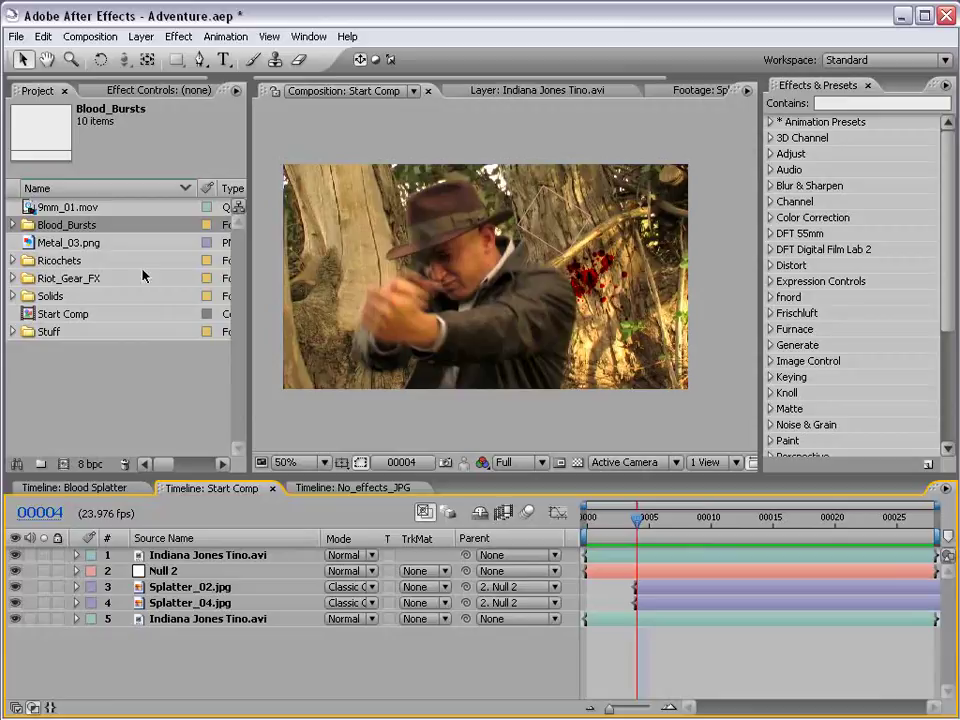
Add Blood_Burst_08.mov from the Blood_Bursts folder, start it at frame 00004, and place it at the actor's tree-side shoulder.
click(14, 225)
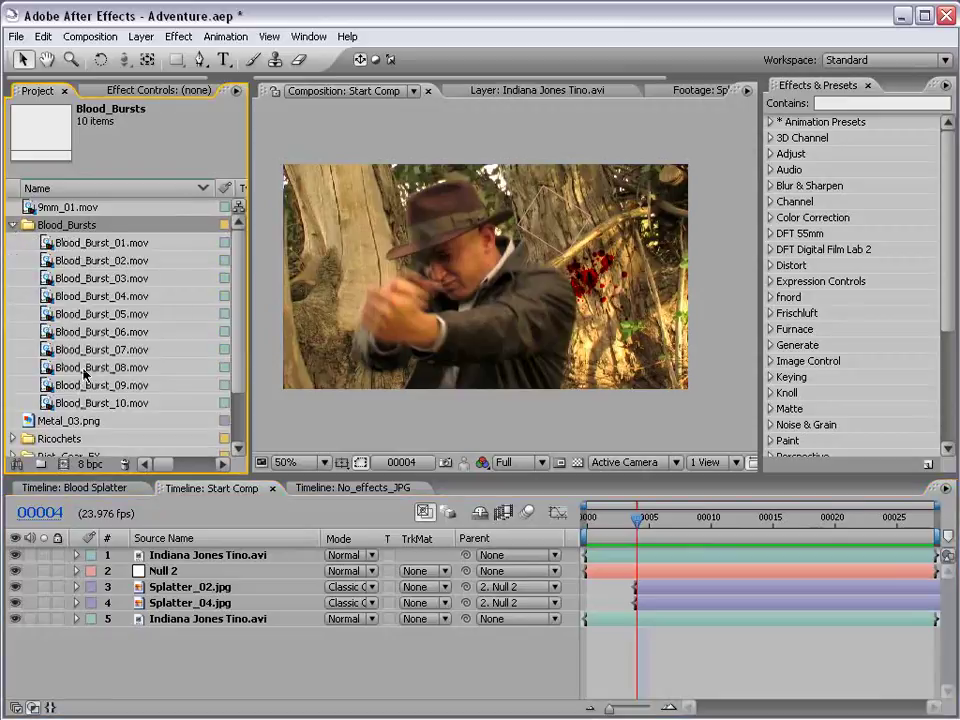
drag(60, 367, 492, 300)
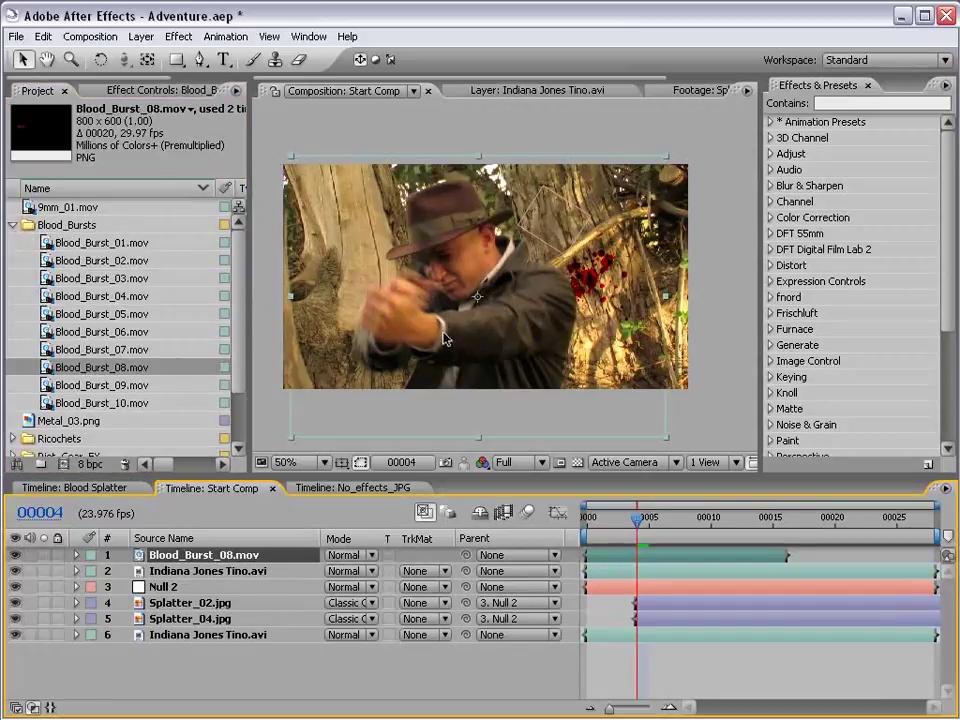
drag(601, 555, 649, 556)
drag(440, 305, 529, 286)
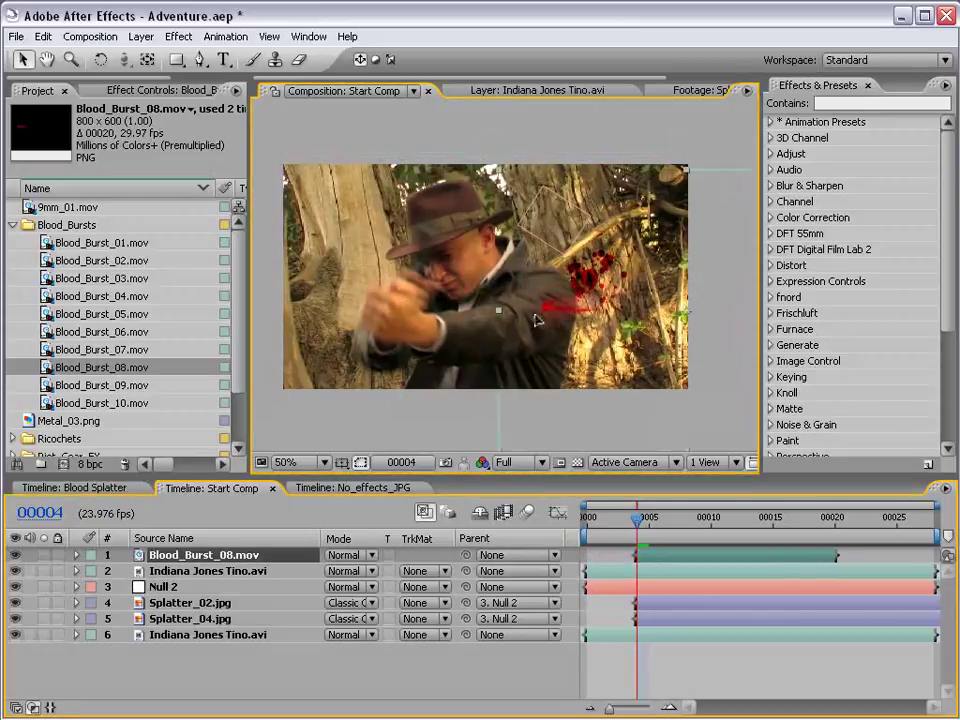
Shift the blood burst and both splatter layers one frame so they start at frame 00005.
click(657, 518)
click(655, 519)
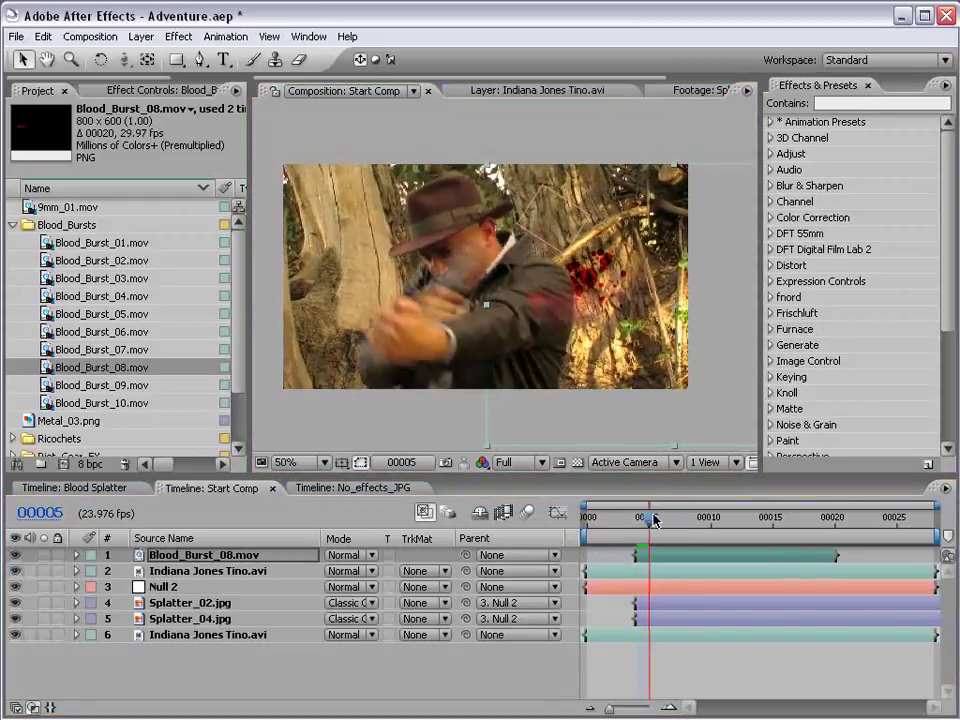
click(651, 604)
shift+click(652, 617)
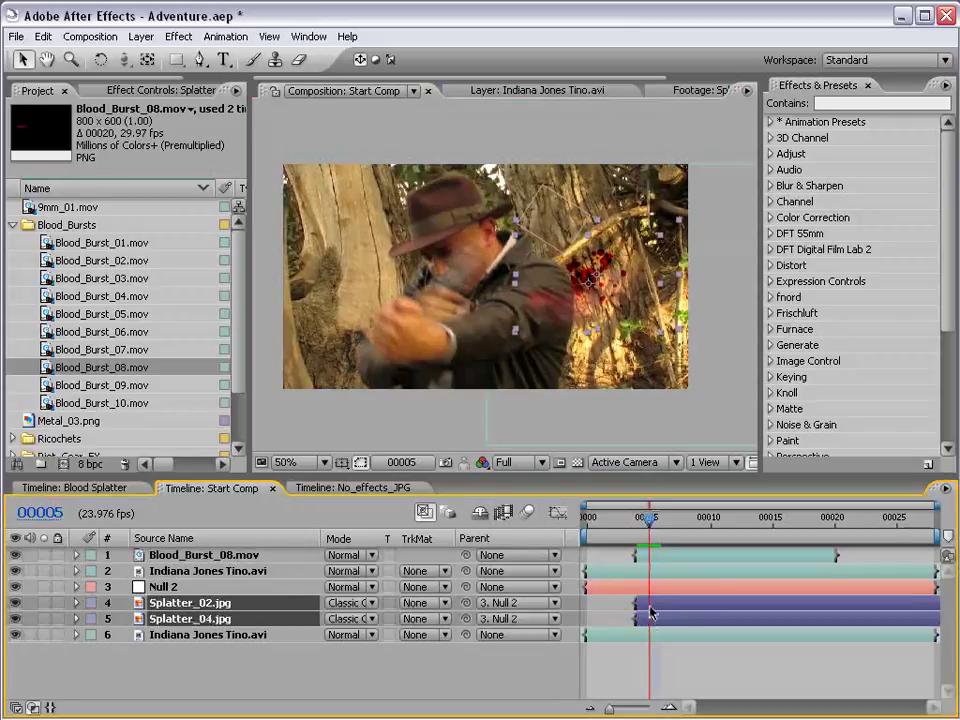
shift+click(650, 557)
click(649, 603)
shift+click(645, 618)
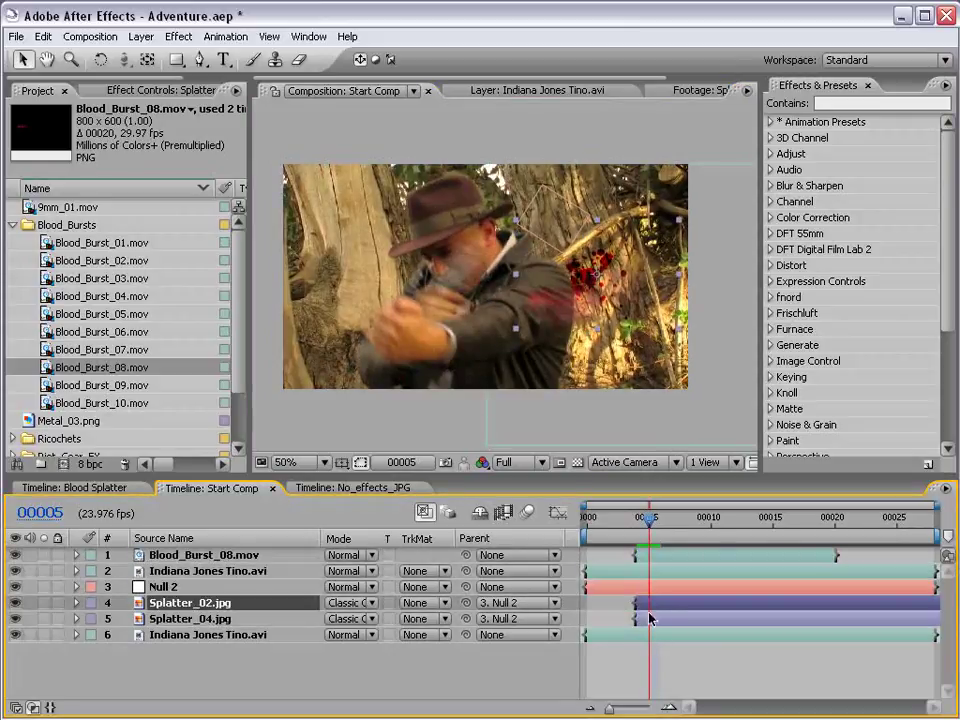
ctrl+click(650, 556)
drag(648, 556, 645, 520)
click(697, 675)
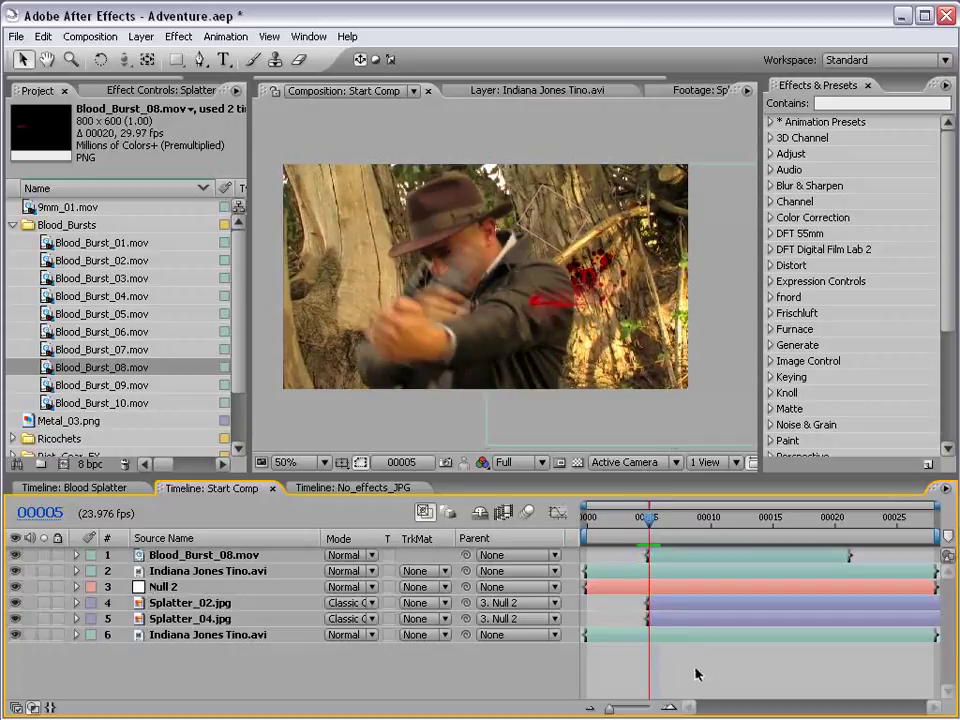
Nudge the blood burst slightly lower on the actor's upper arm at frame 00005.
click(659, 560)
drag(557, 325, 558, 331)
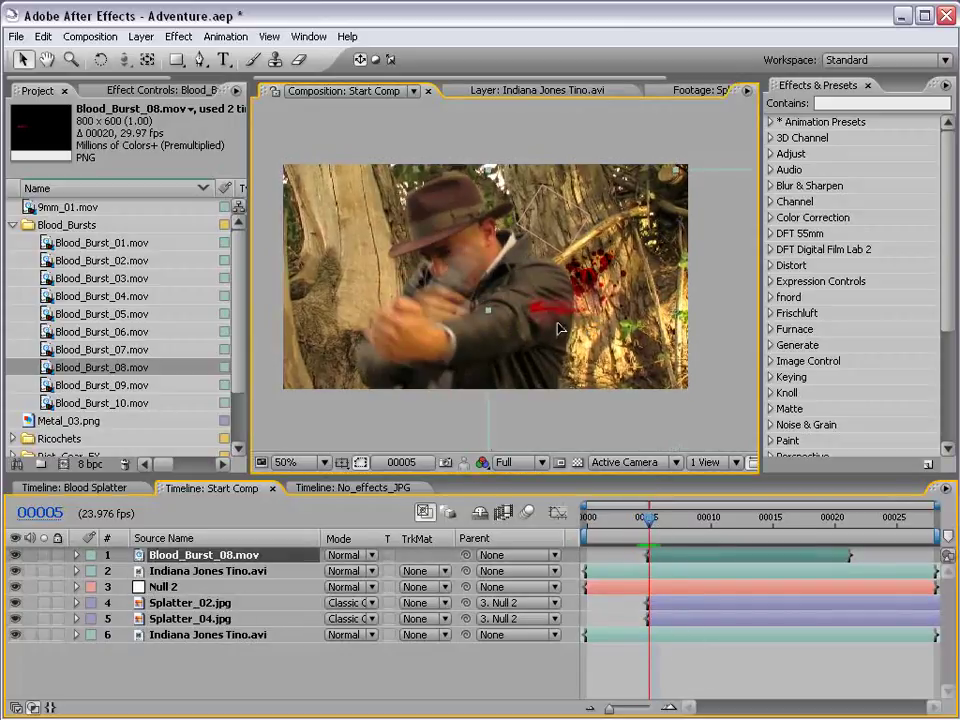
scroll(559, 327, up, 1)
scroll(600, 367, down, 1)
drag(600, 368, 593, 348)
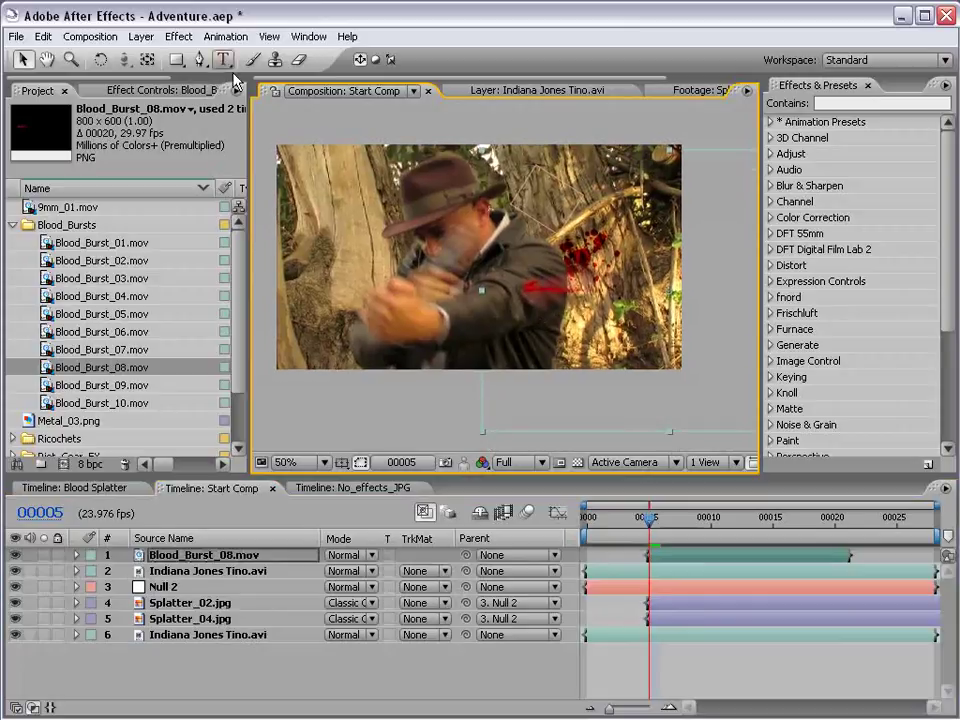
Apply Hue/Saturation to the blood burst with Master Saturation -40 and Master Lightness -49.
click(179, 36)
mouse_move(222, 194)
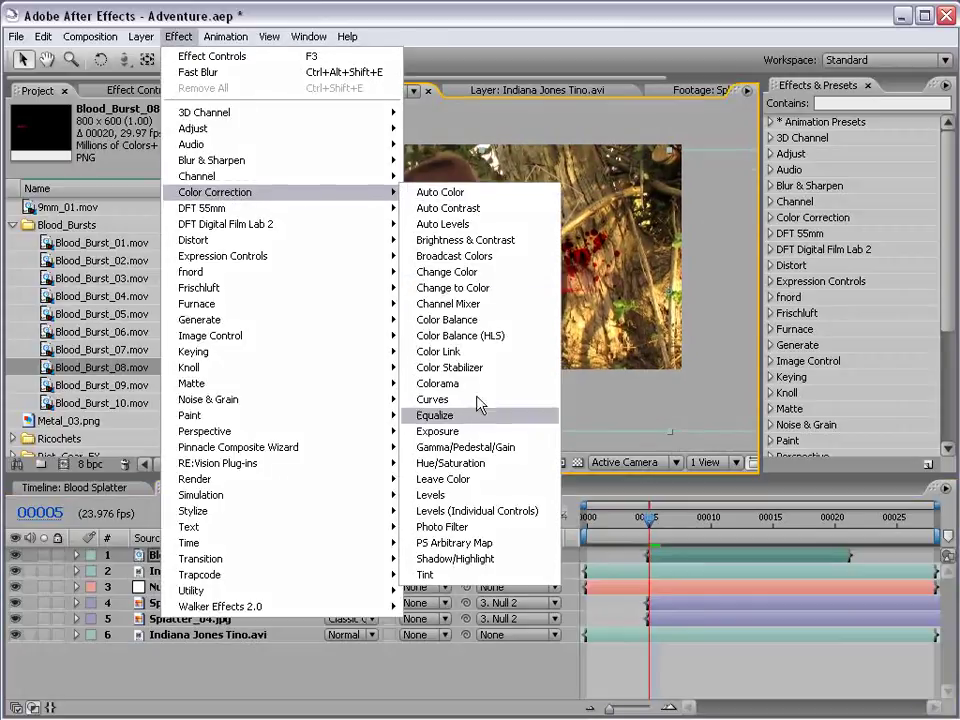
click(470, 461)
drag(131, 316, 100, 355)
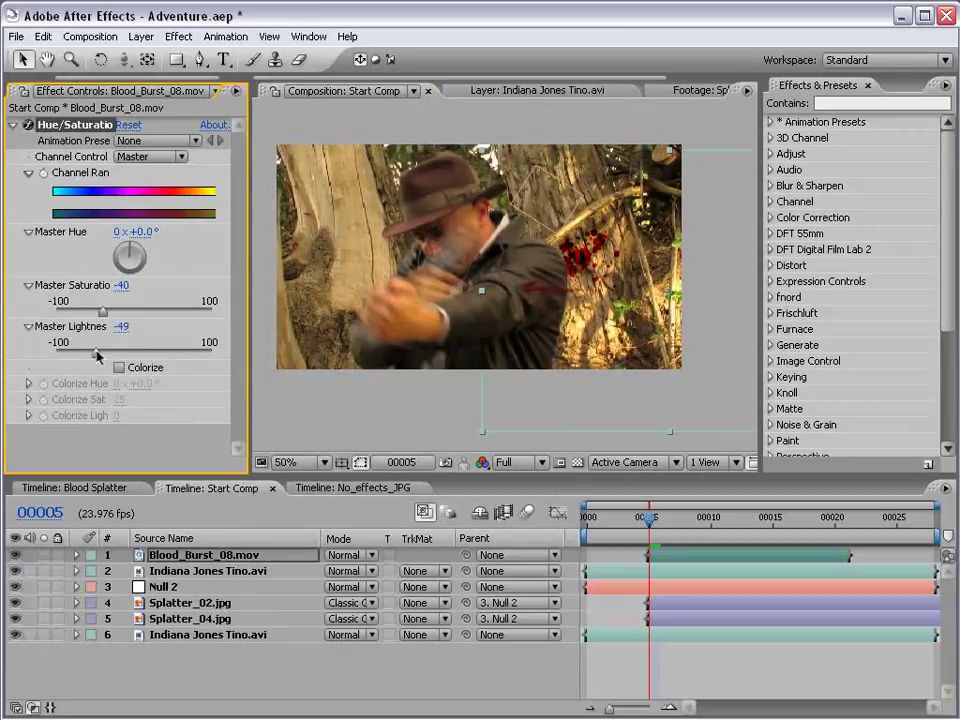
Fine-tune the blood burst's Master Saturation and Master Lightness while viewing it enlarged against the jacket.
scroll(597, 315, up, 1)
key(space)
drag(621, 328, 568, 329)
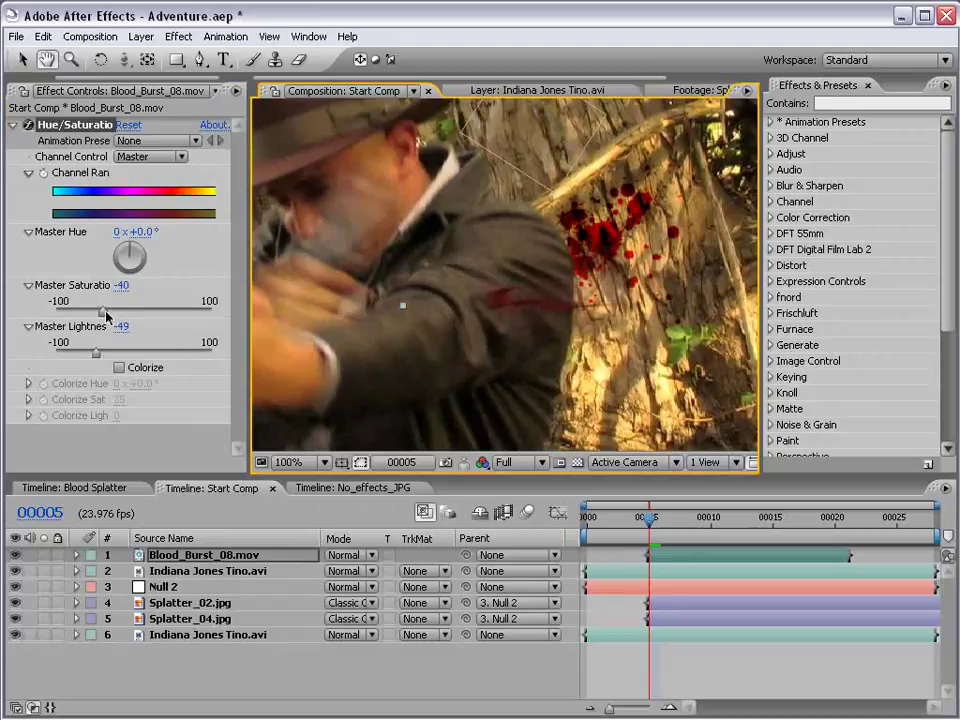
drag(107, 316, 88, 353)
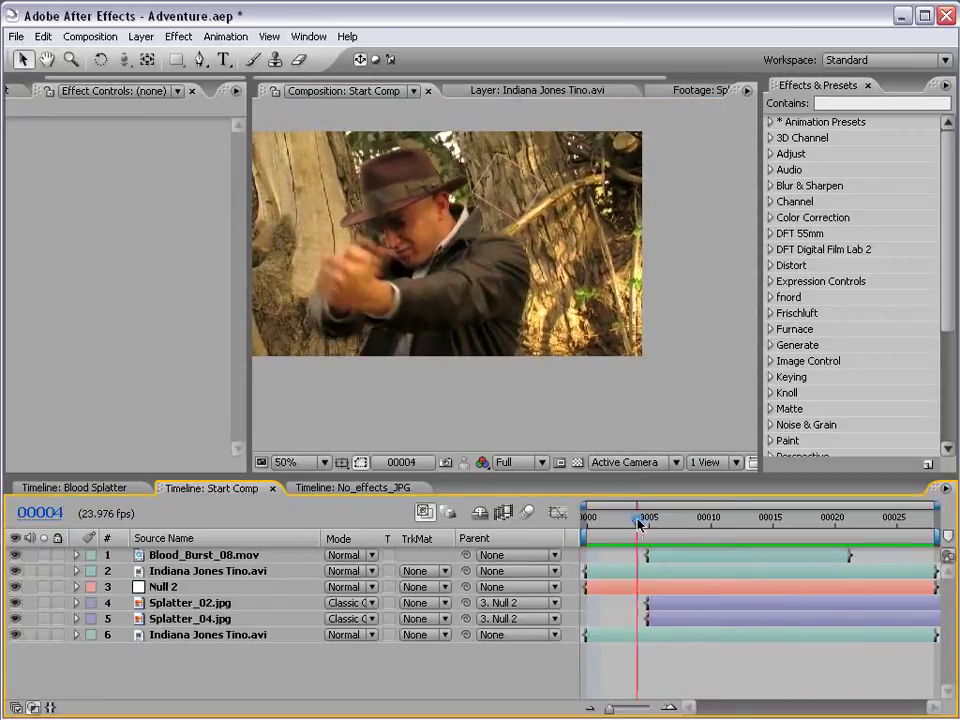
Move Splatter_02 and Splatter_04 together slightly down and toward the actor at frame 00005, checking their placement over time.
key(period)
key(h)
drag(604, 258, 570, 321)
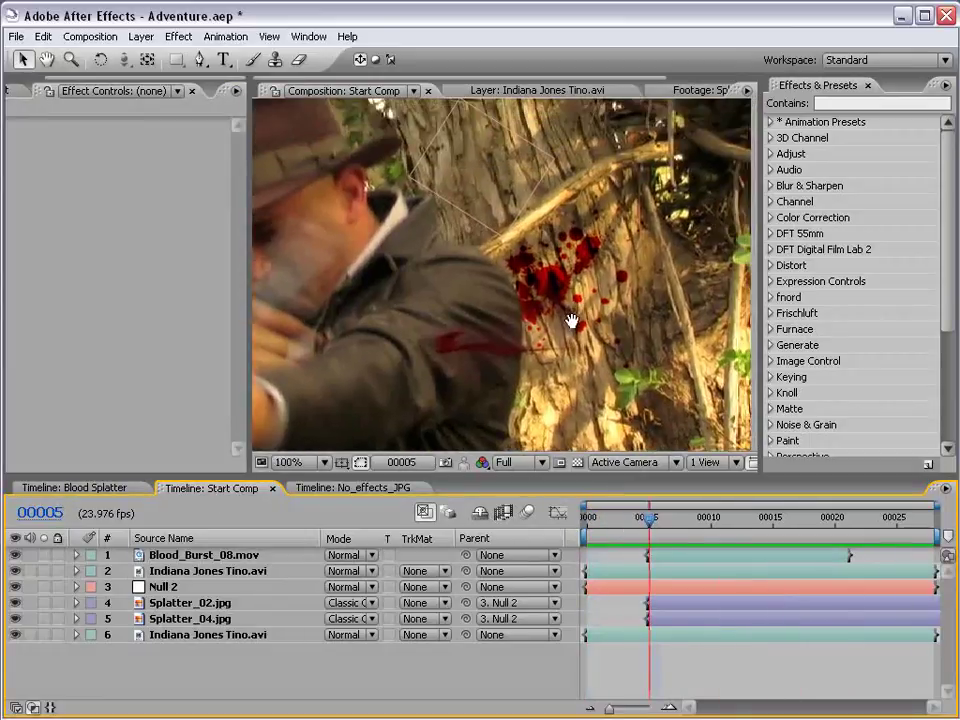
click(667, 605)
shift+click(665, 619)
key(v)
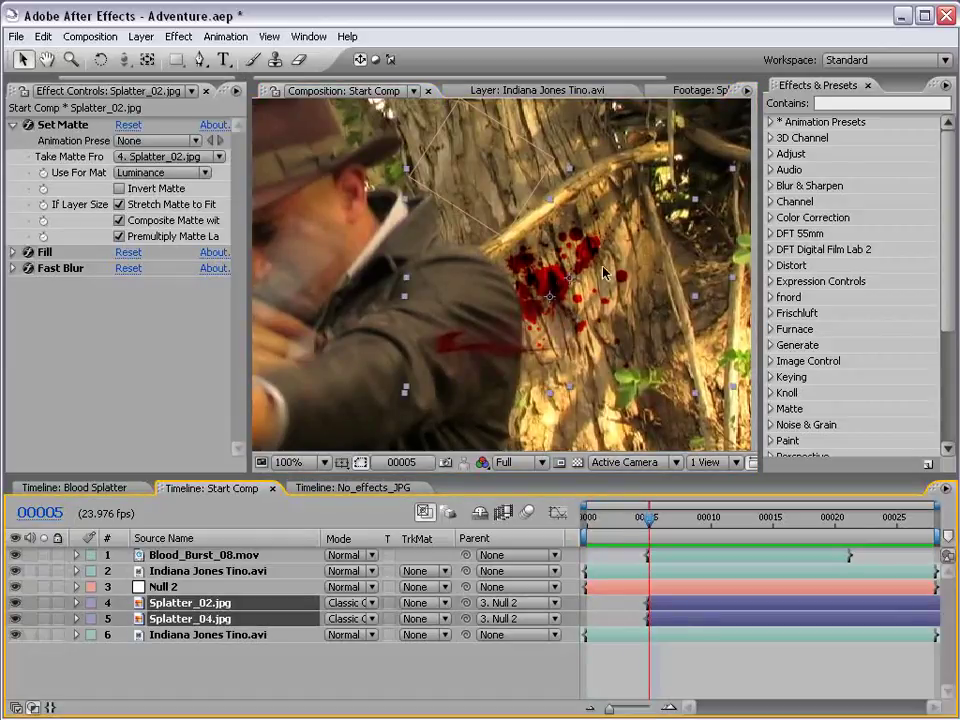
mouse_move(604, 272)
mouse_down()
mouse_move(581, 246)
mouse_move(551, 325)
mouse_move(590, 307)
mouse_move(599, 277)
mouse_up()
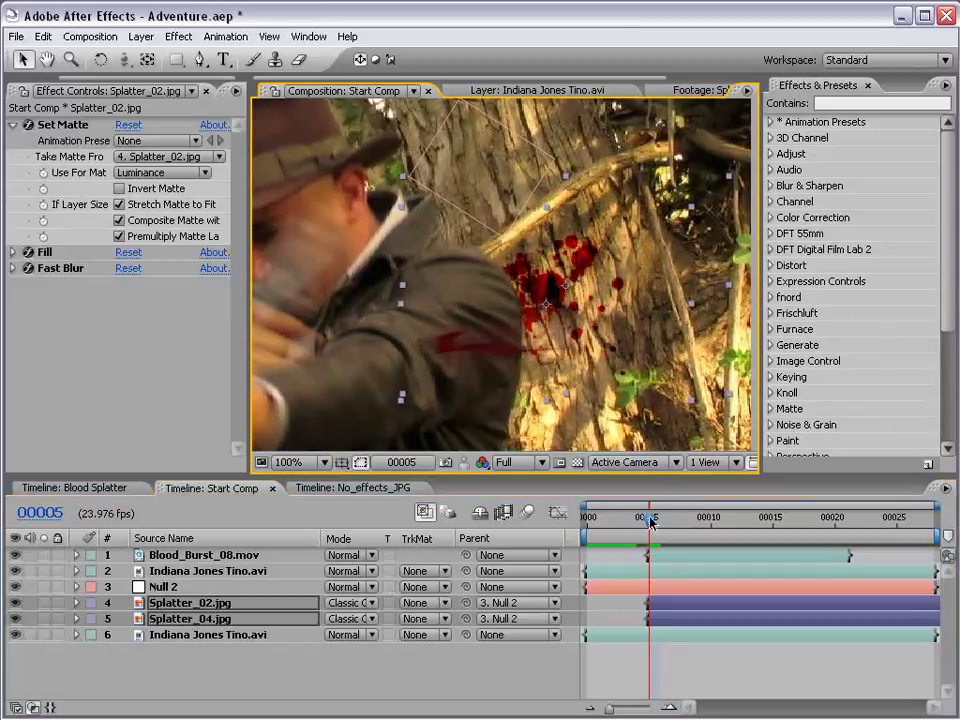
drag(650, 522, 805, 536)
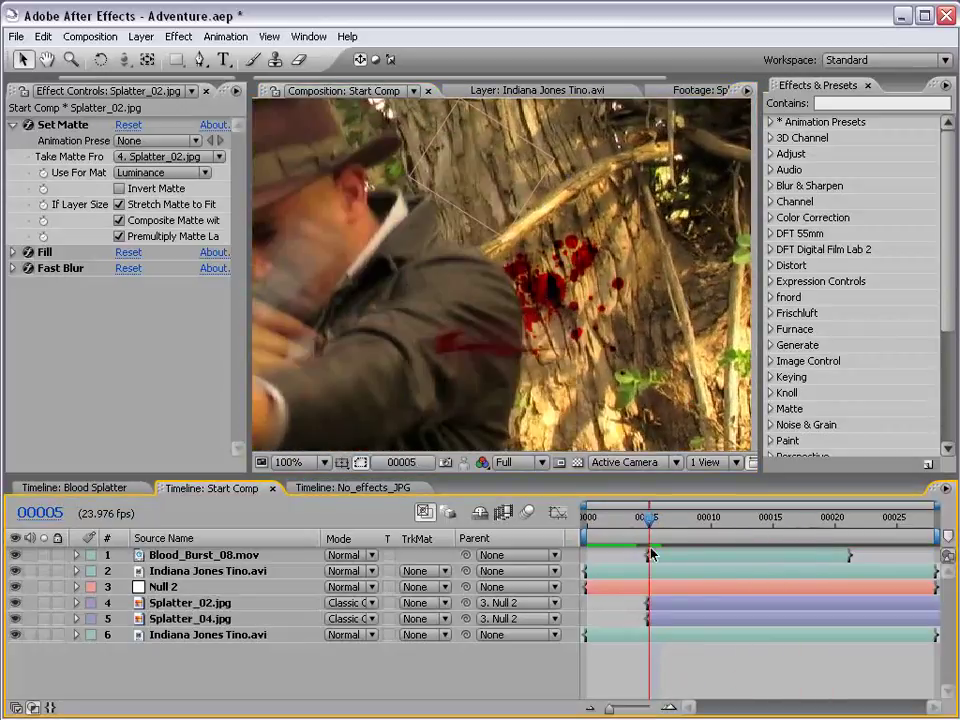
click(654, 604)
click(657, 619)
shift+click(663, 604)
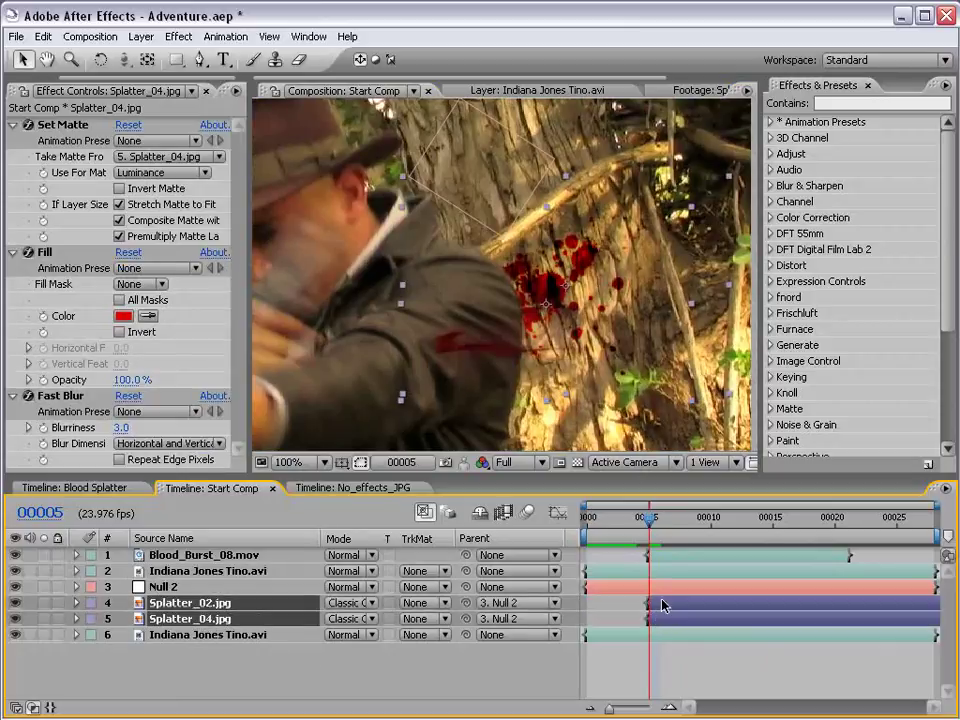
click(198, 60)
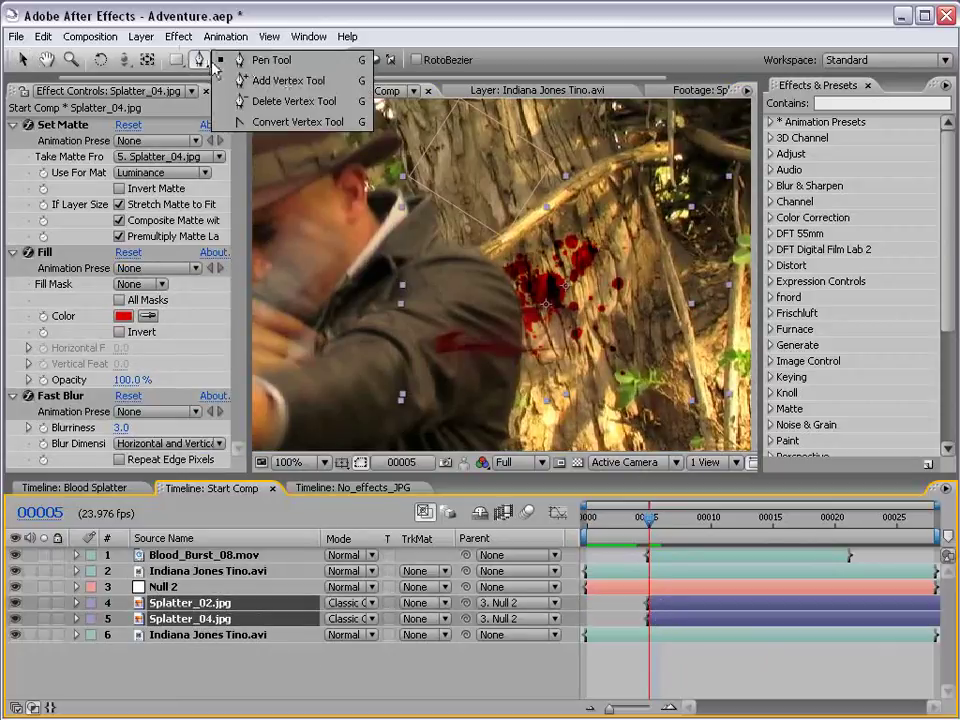
click(22, 60)
Draw a small elliptical mask around the splatter's dark centre on Splatter_02 and reveal its mask properties.
click(203, 607)
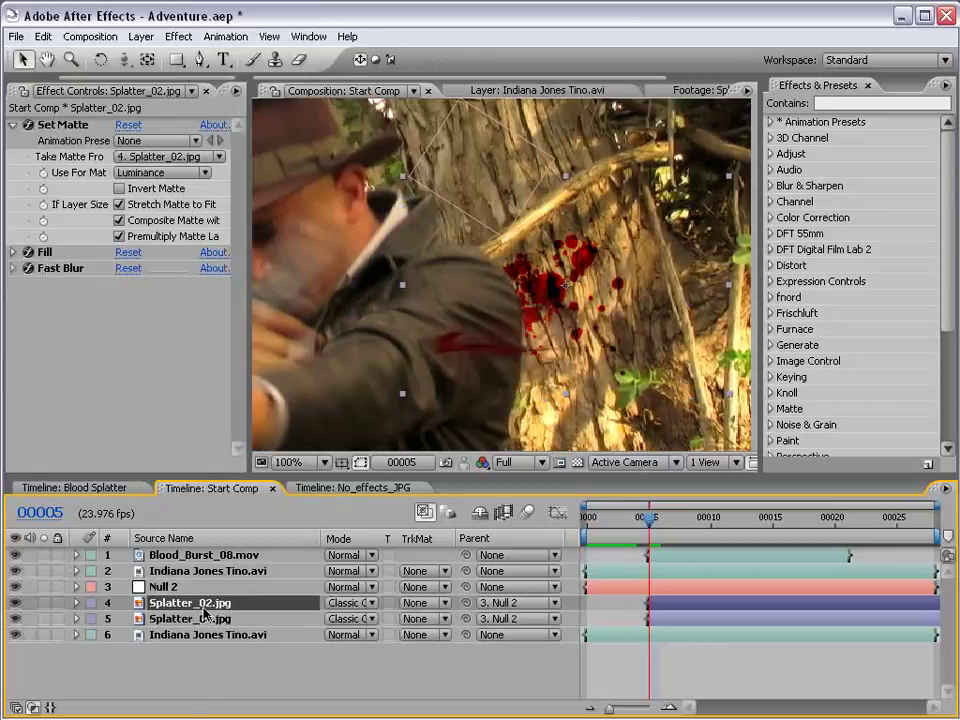
drag(176, 60, 240, 84)
drag(551, 285, 562, 299)
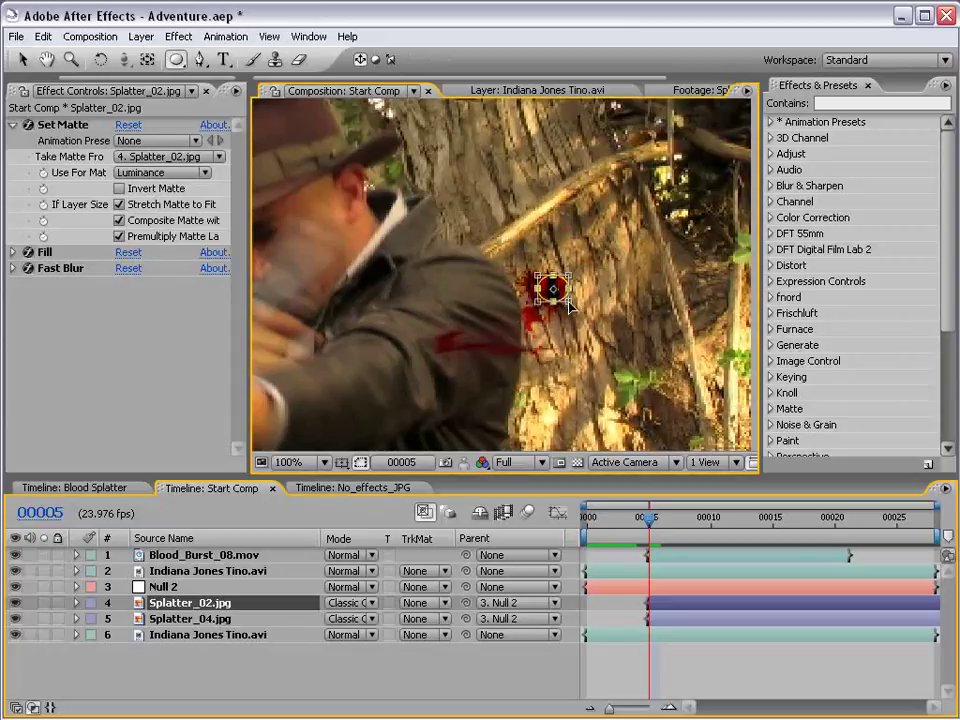
key(v)
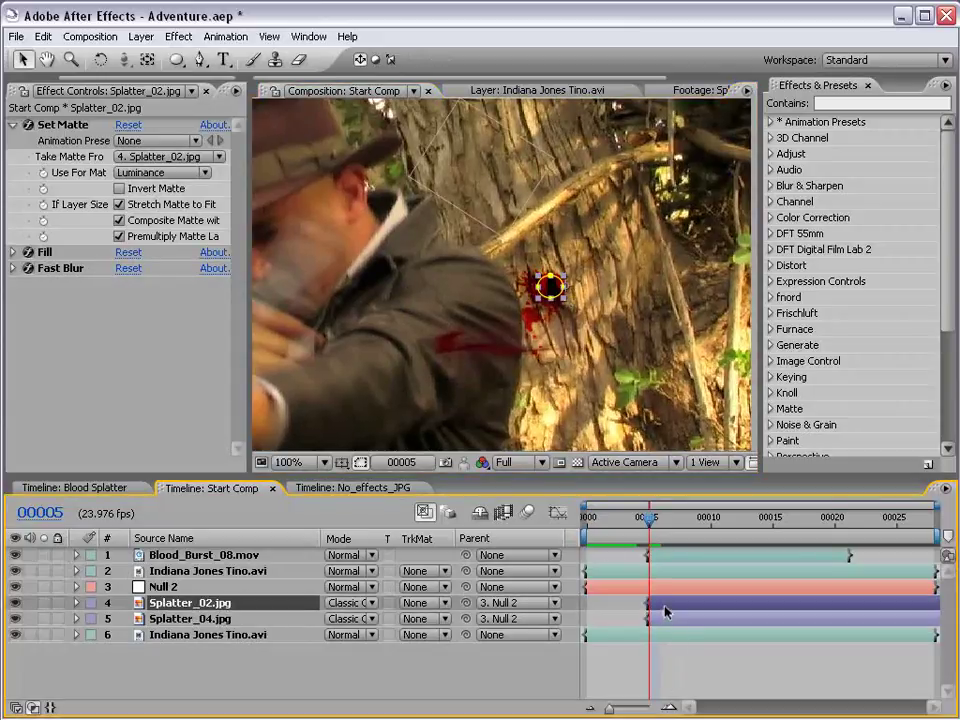
key(m)
key(m)
key(m)
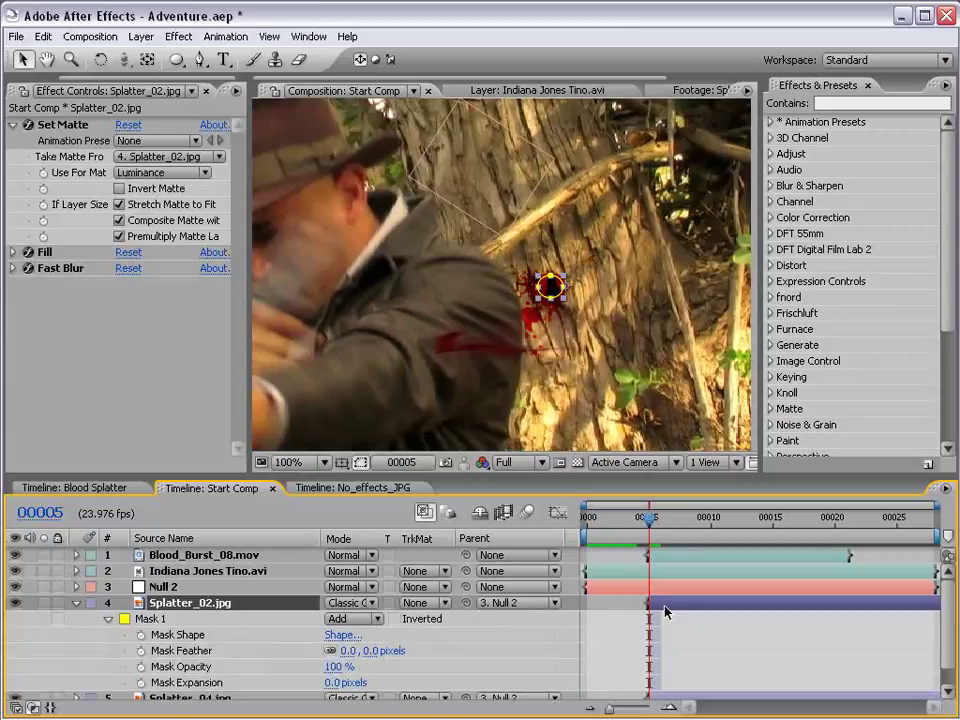
Try a Mask Expansion of 54 pixels on the Splatter_02 mask and undo it.
scroll(247, 618, down, 1)
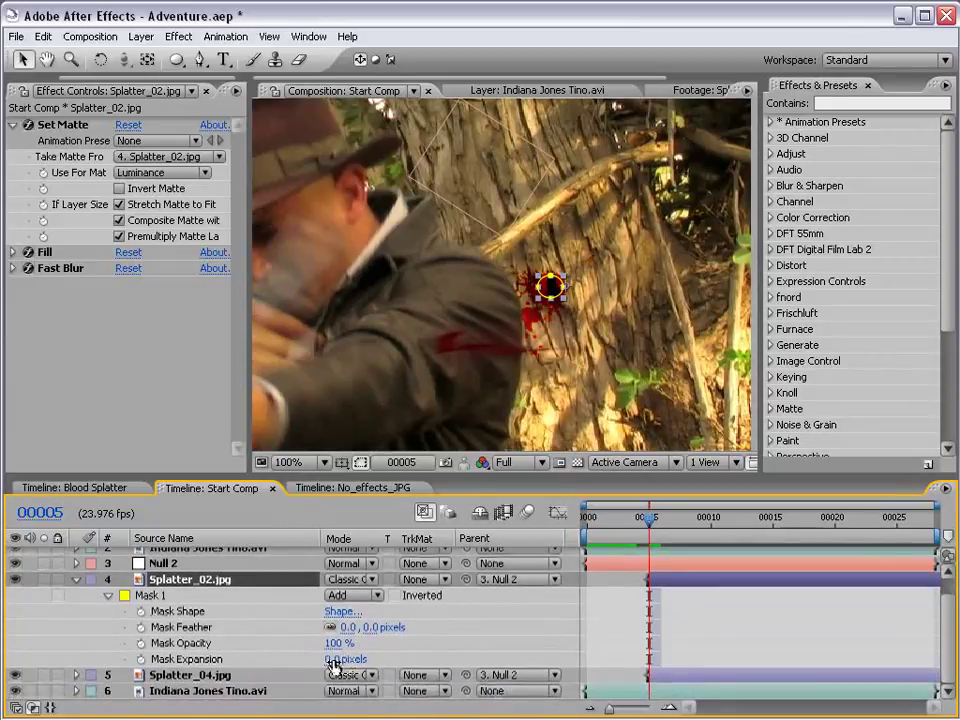
drag(335, 660, 368, 643)
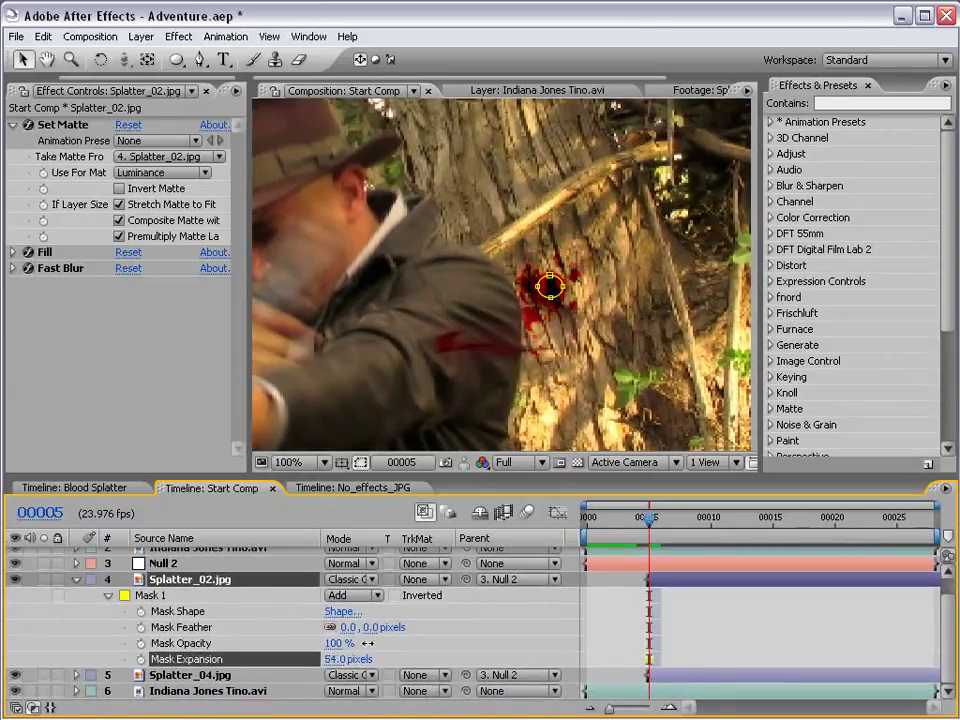
key(ctrl+z)
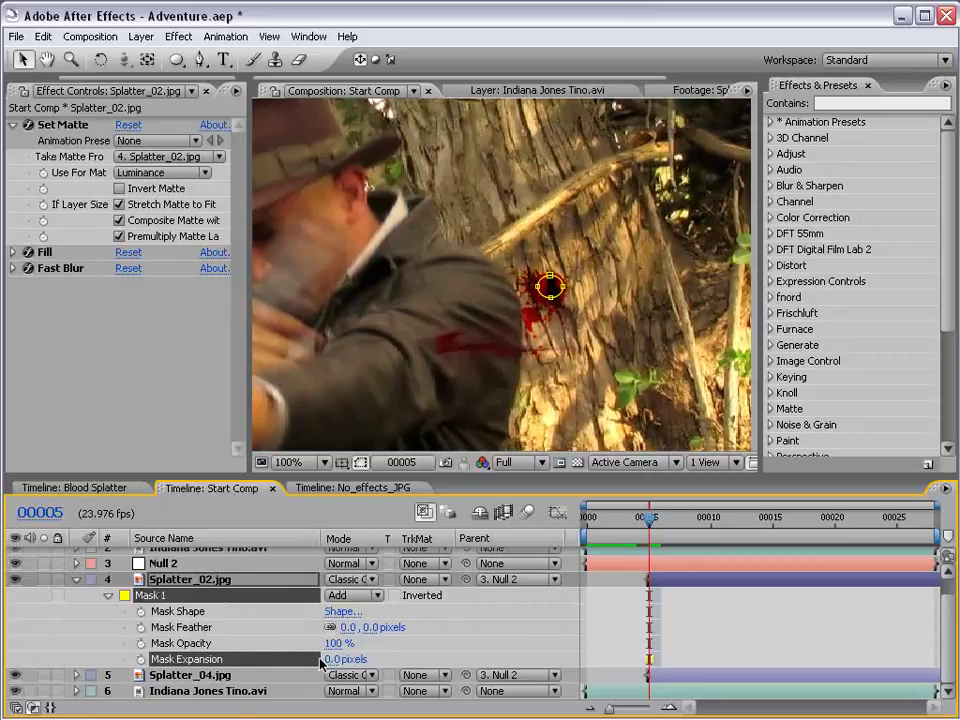
Animate the Splatter_02 mask's expansion from 0 pixels at frame 00005 to 359 pixels at frame 00008.
click(141, 659)
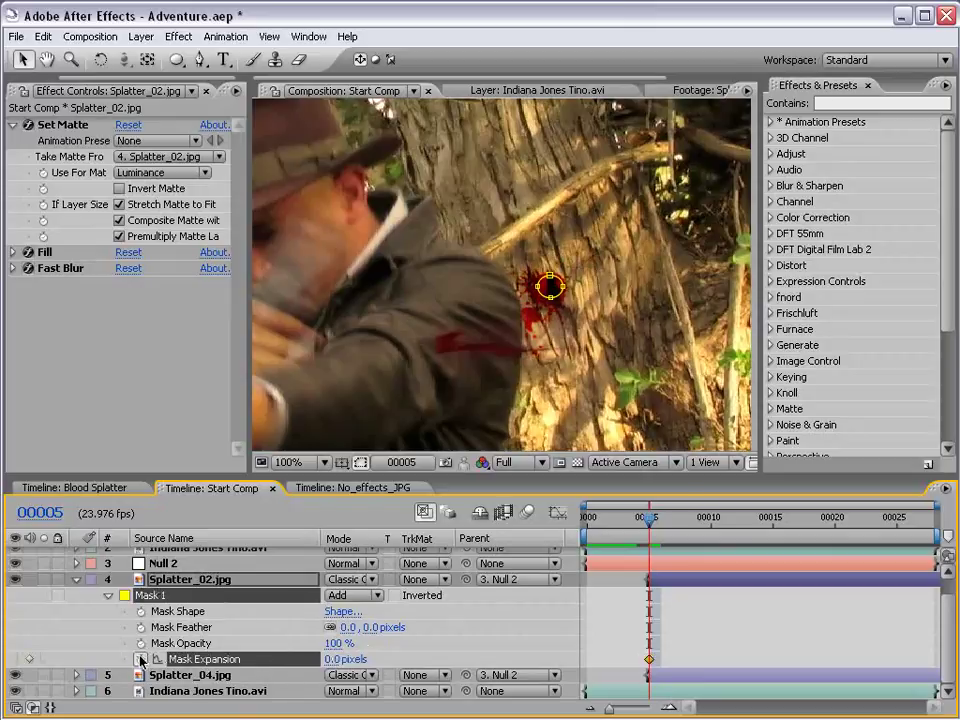
key(Page_Down)
key(Page_Down)
key(Page_Down)
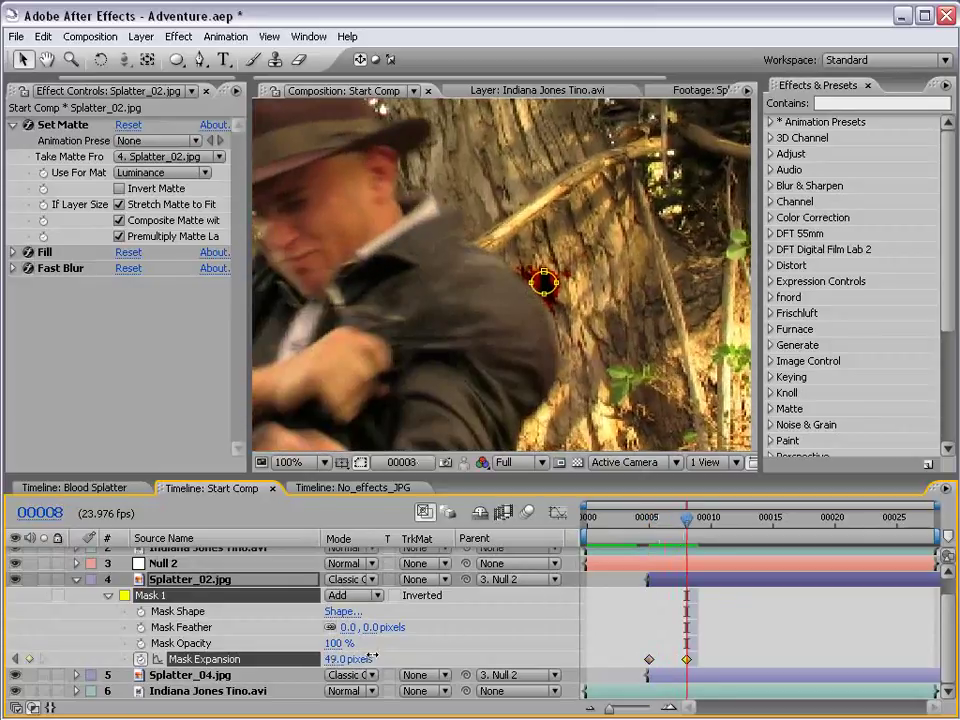
drag(330, 665, 617, 600)
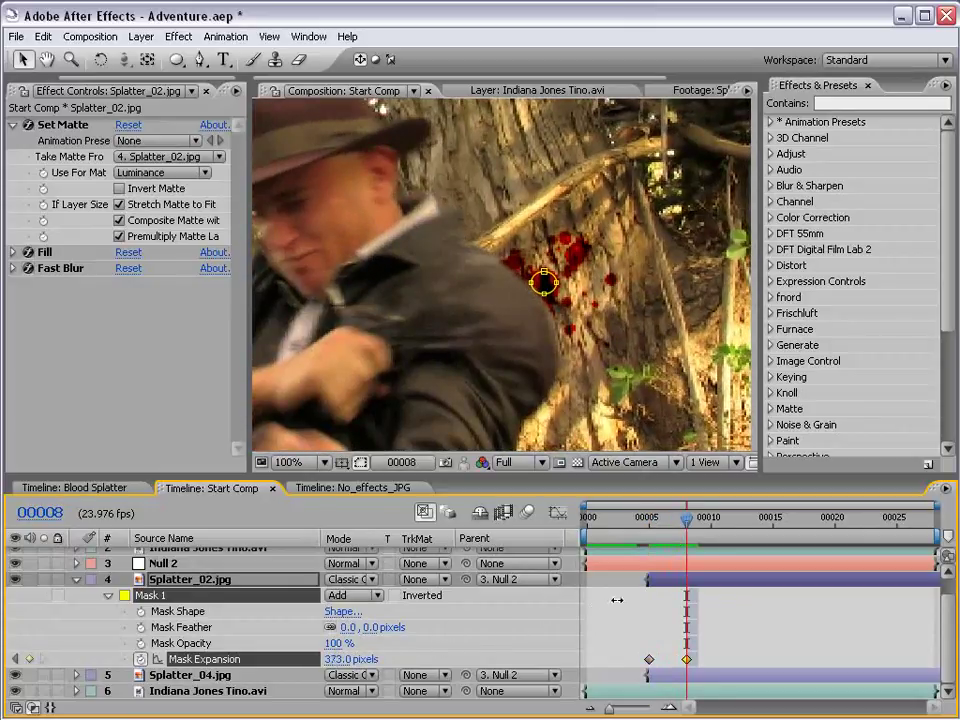
Review the splatter reveal frame by frame and delay the ending Mask Expansion keyframe to frame 00010.
key(Page_Up)
key(Page_Up)
key(Page_Up)
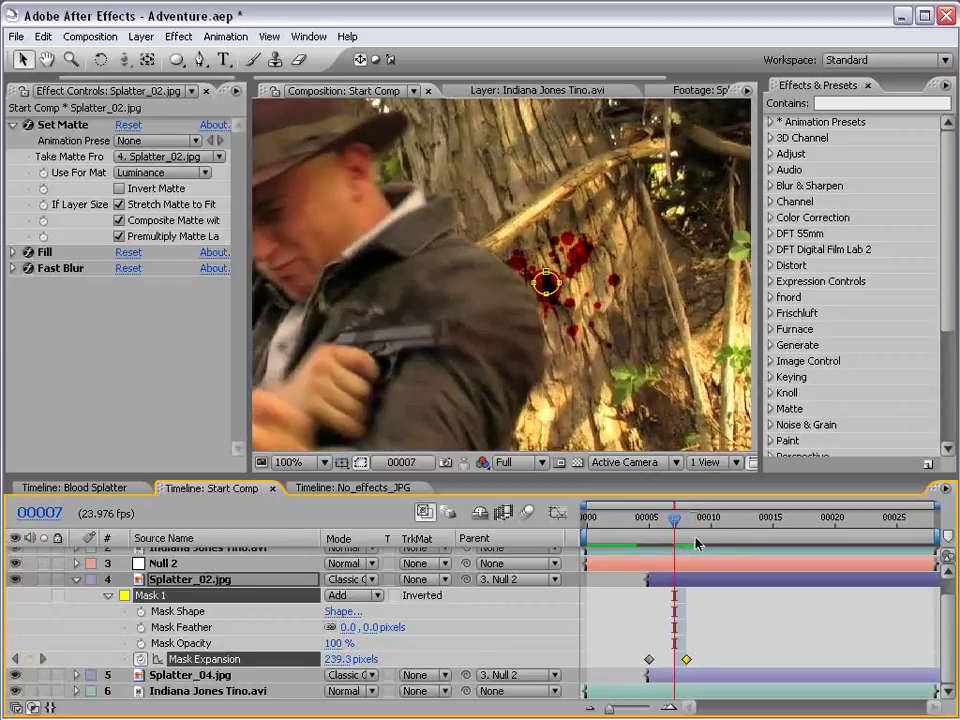
key(Page_Down)
key(Page_Down)
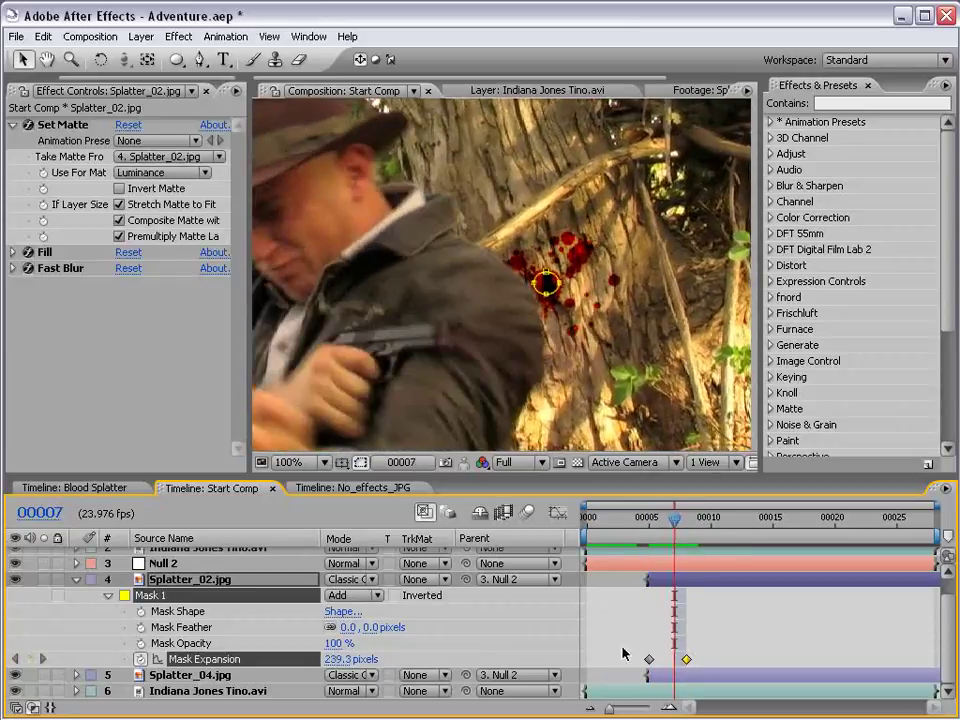
drag(686, 660, 706, 664)
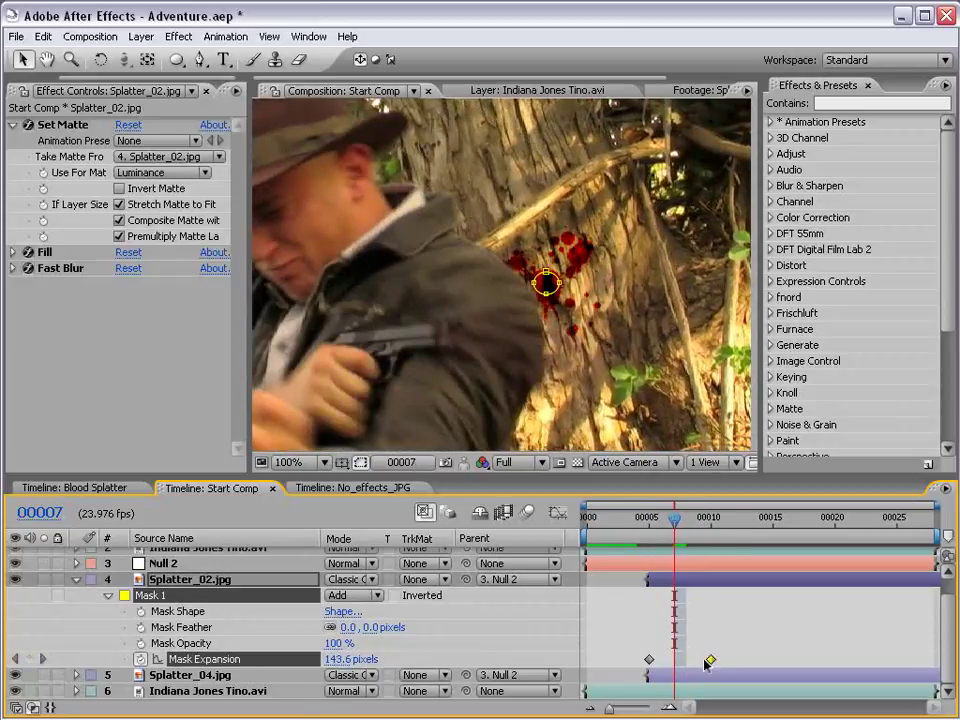
Set the Splatter_02 mask's feather to 43 pixels and check the softened reveal on the first frames.
mouse_move(678, 524)
mouse_down()
mouse_move(647, 520)
mouse_move(703, 520)
mouse_move(630, 520)
mouse_move(680, 520)
mouse_move(638, 520)
mouse_move(673, 515)
mouse_up()
drag(375, 630, 411, 623)
drag(675, 521, 685, 527)
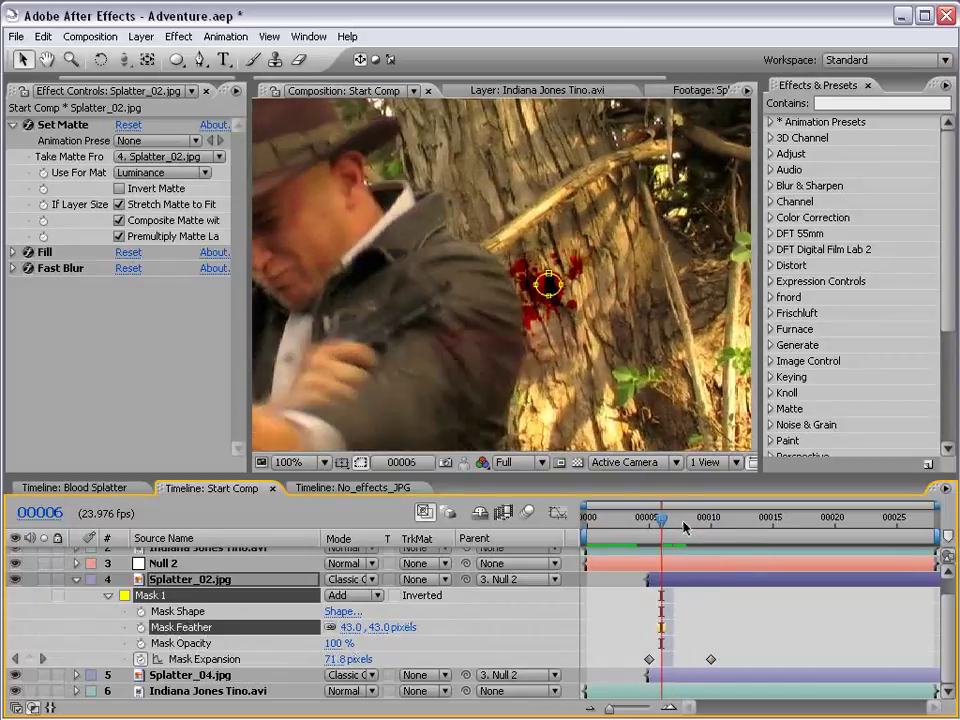
key(Page_Up)
key(Page_Down)
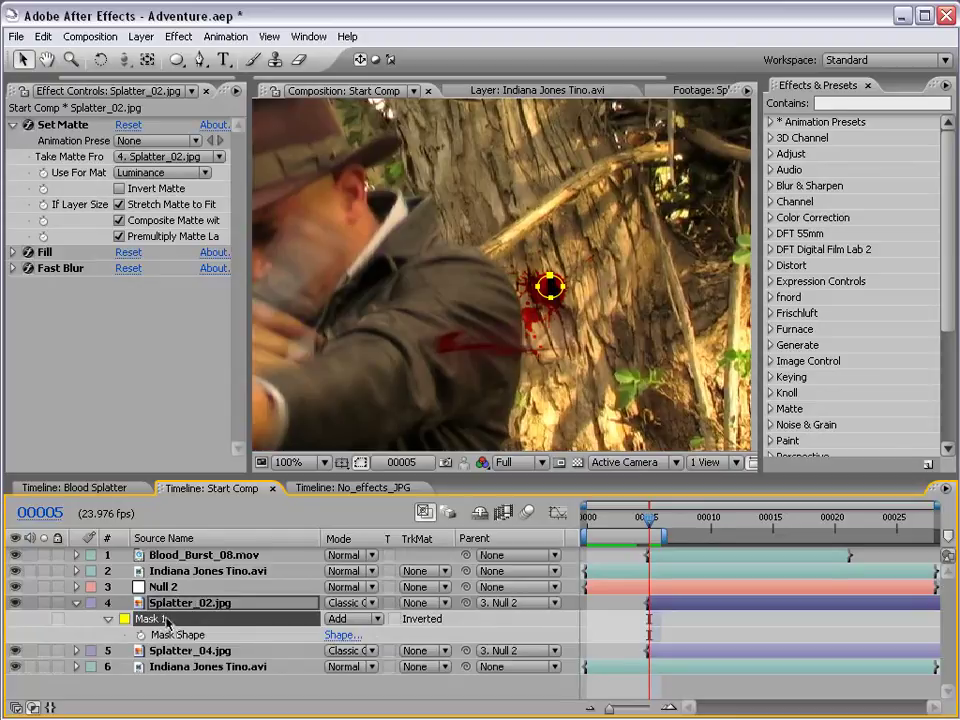
Copy the animated Splatter_02 mask onto Splatter_04 and preview the composition over its full length.
click(186, 651)
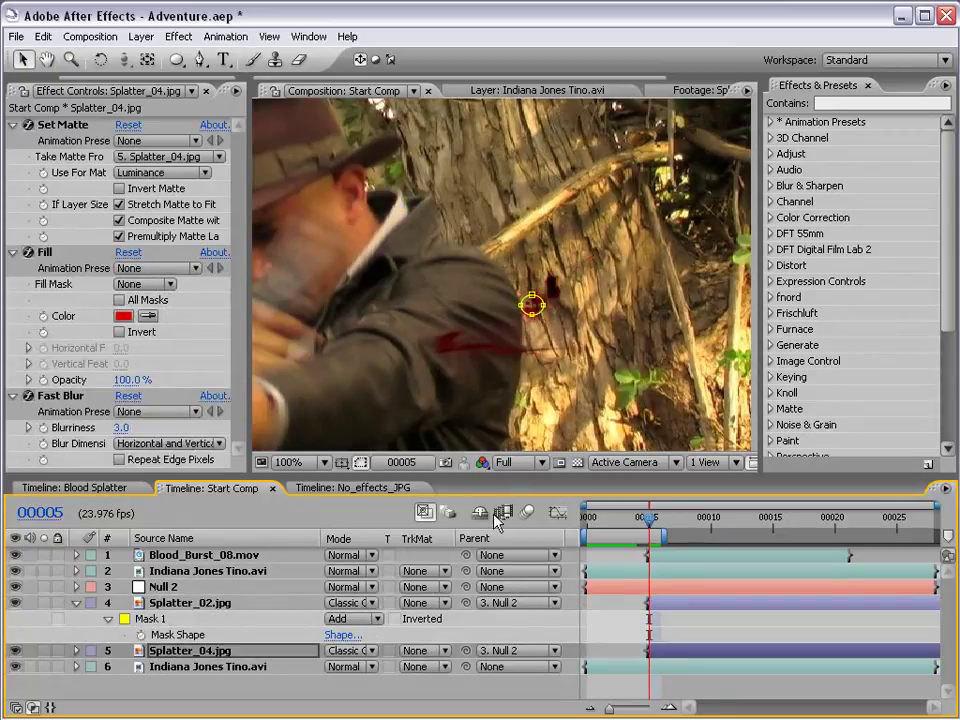
click(637, 685)
mouse_move(652, 522)
mouse_down()
mouse_move(711, 530)
mouse_move(612, 531)
mouse_move(937, 536)
mouse_up()
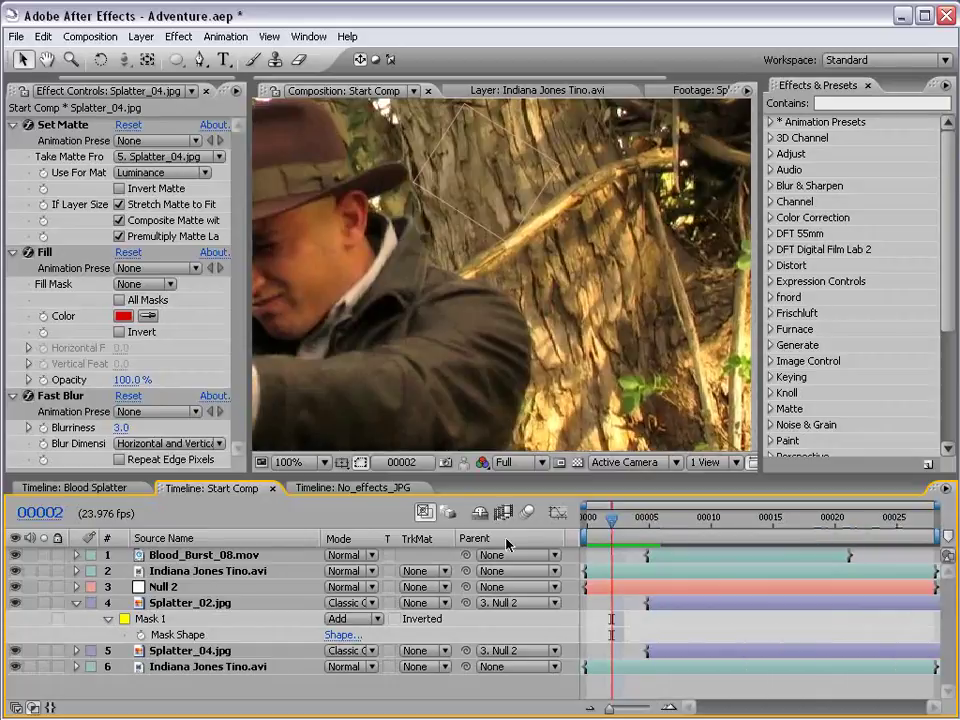
scroll(381, 214, down, 1)
key(space)
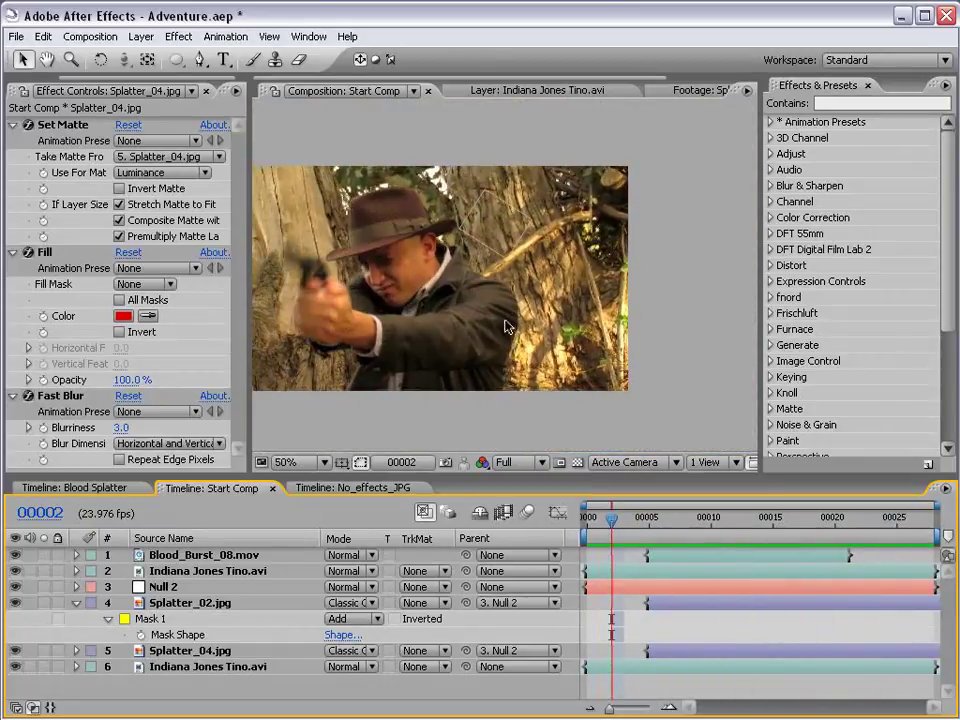
Move the ending Mask Expansion keyframes of Splatter_02 and Splatter_04 to frame 00009, check the reveal, and collapse both layers.
ctrl+click(667, 606)
key(t)
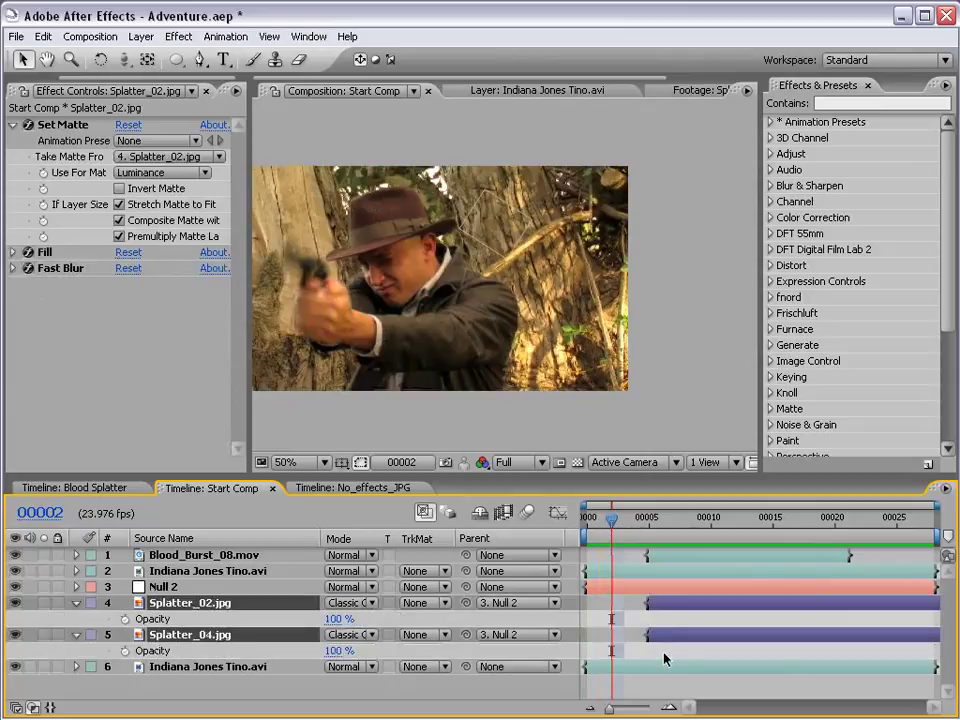
key(u)
drag(712, 676, 698, 682)
click(688, 619)
click(660, 520)
drag(662, 524, 737, 520)
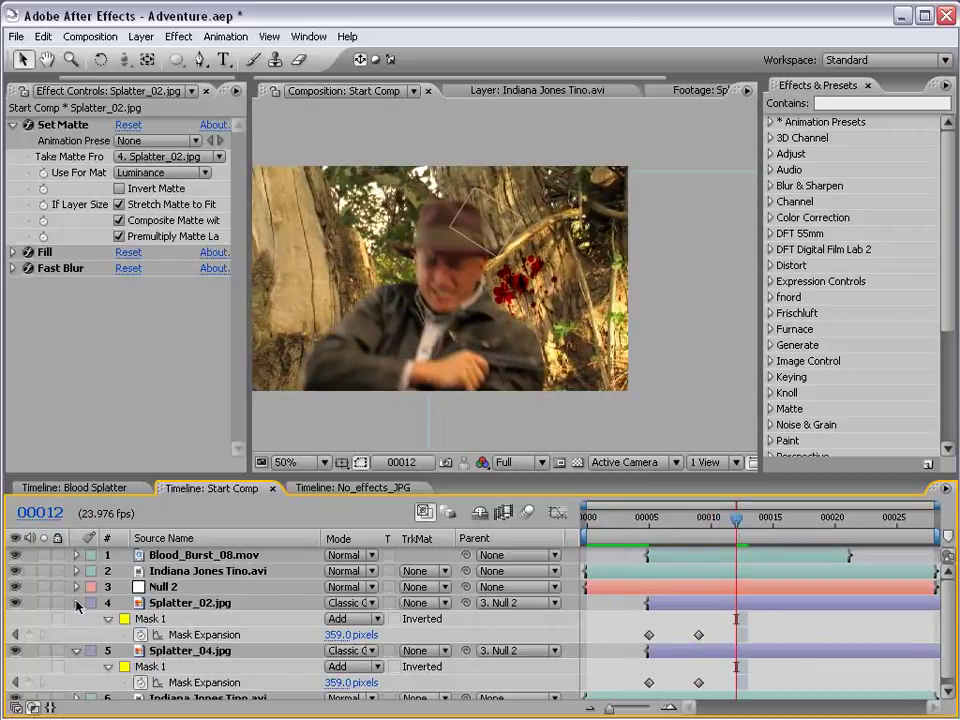
click(76, 603)
click(76, 619)
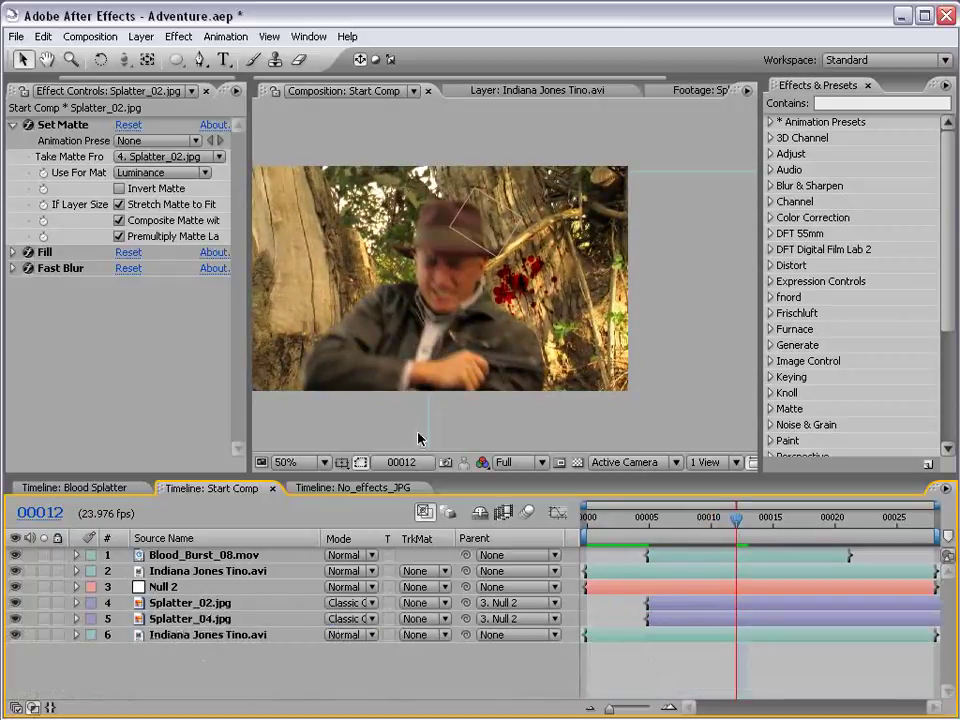
Add an adjustment layer above all layers and apply the FMP_GreenEasy preset to it.
drag(407, 349, 476, 306)
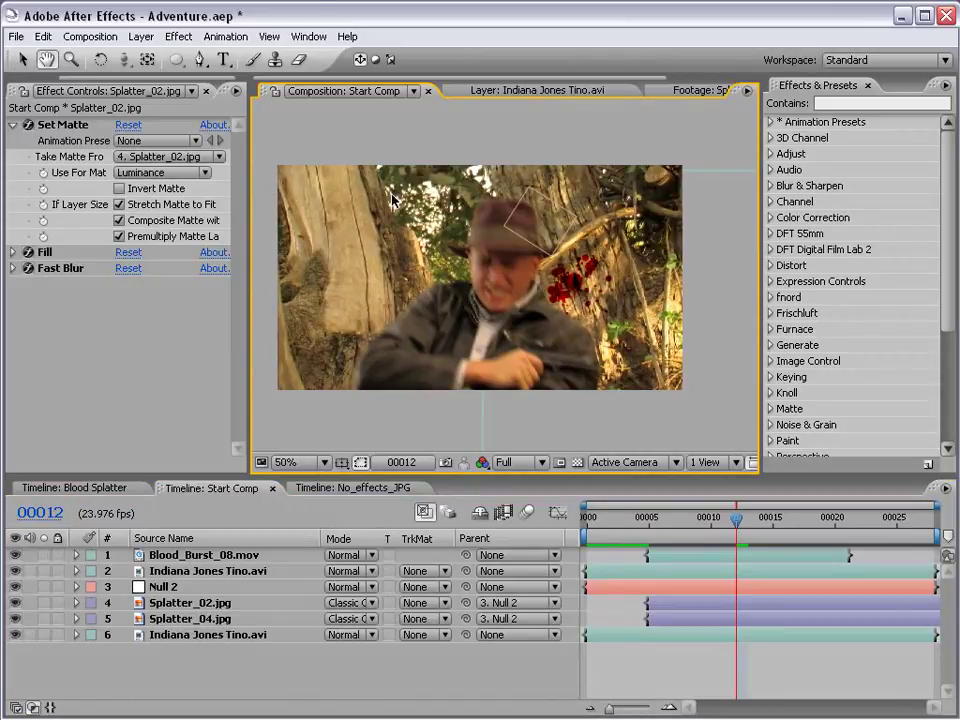
click(141, 36)
mouse_move(160, 56)
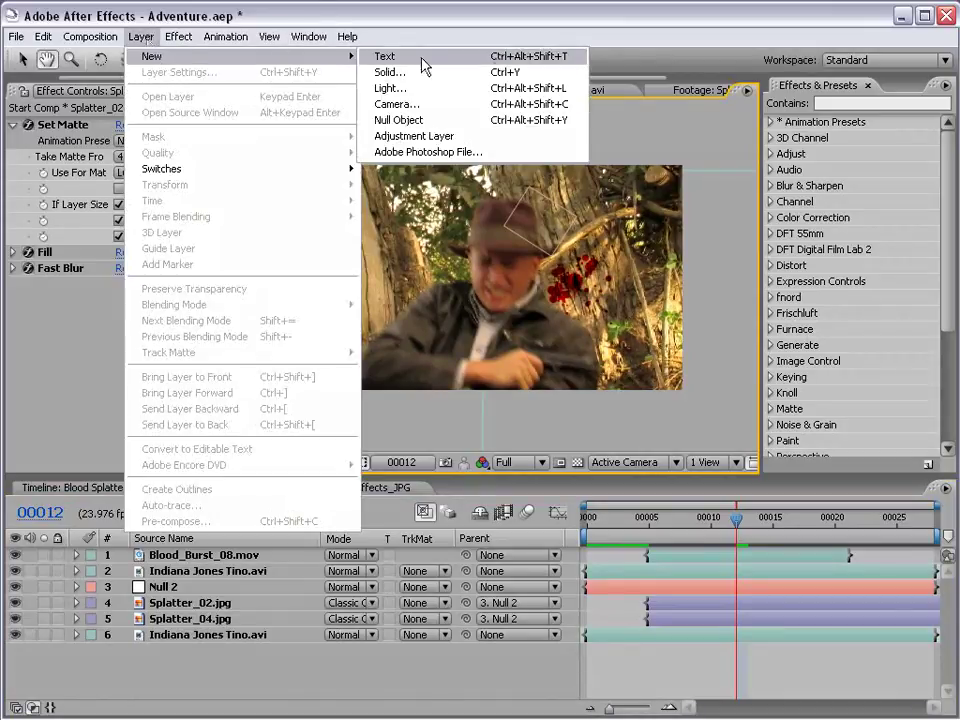
click(414, 136)
click(836, 103)
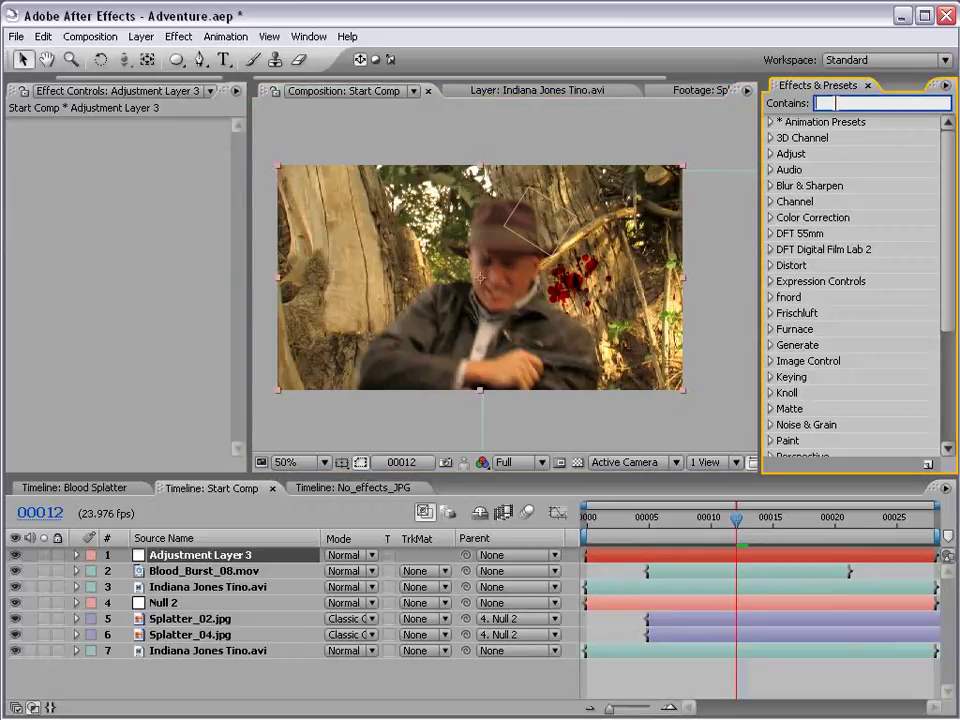
text(green)
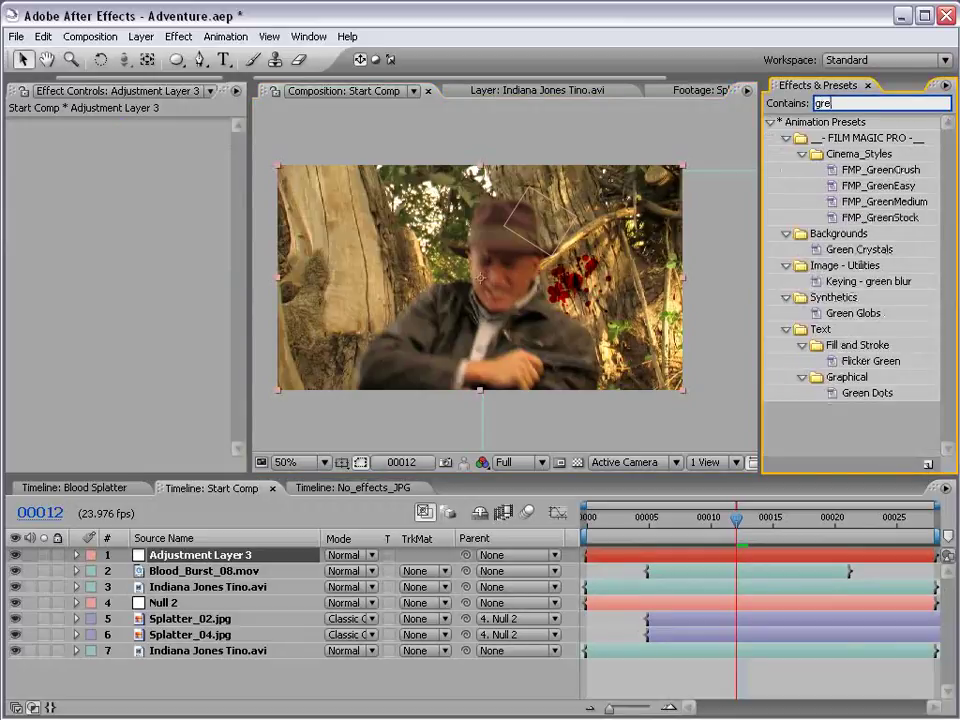
click(880, 185)
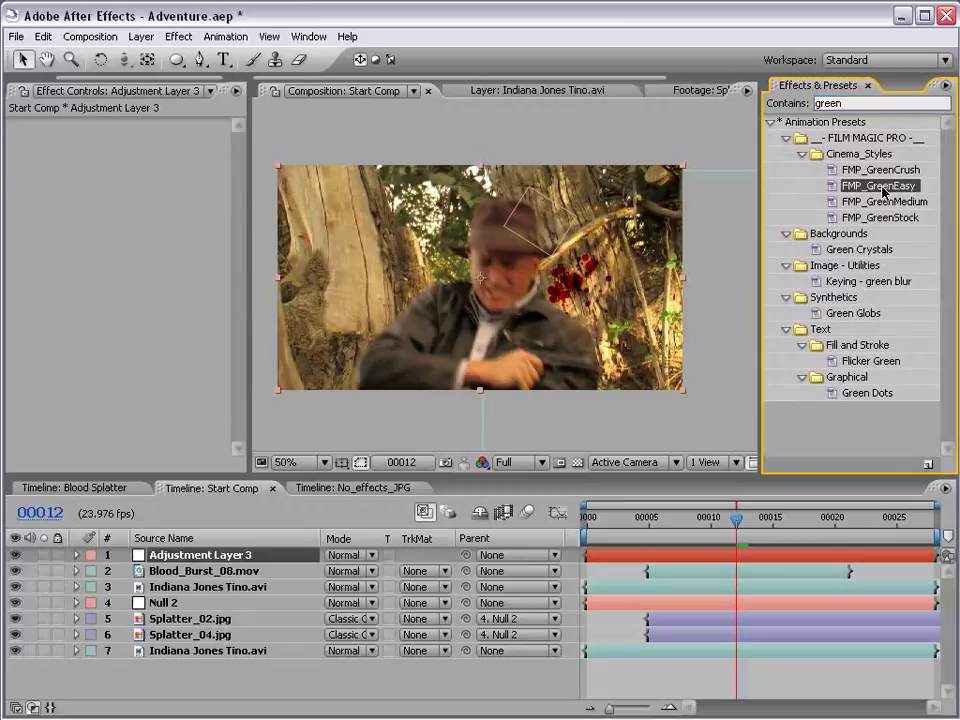
drag(890, 185, 619, 560)
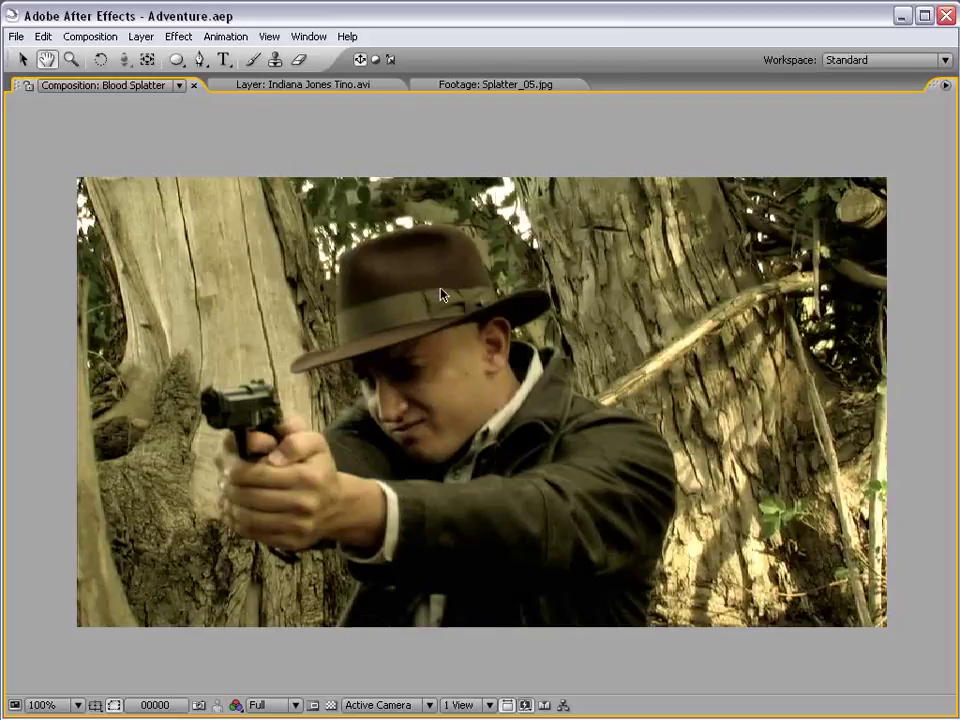
key(grave)
click(352, 690)
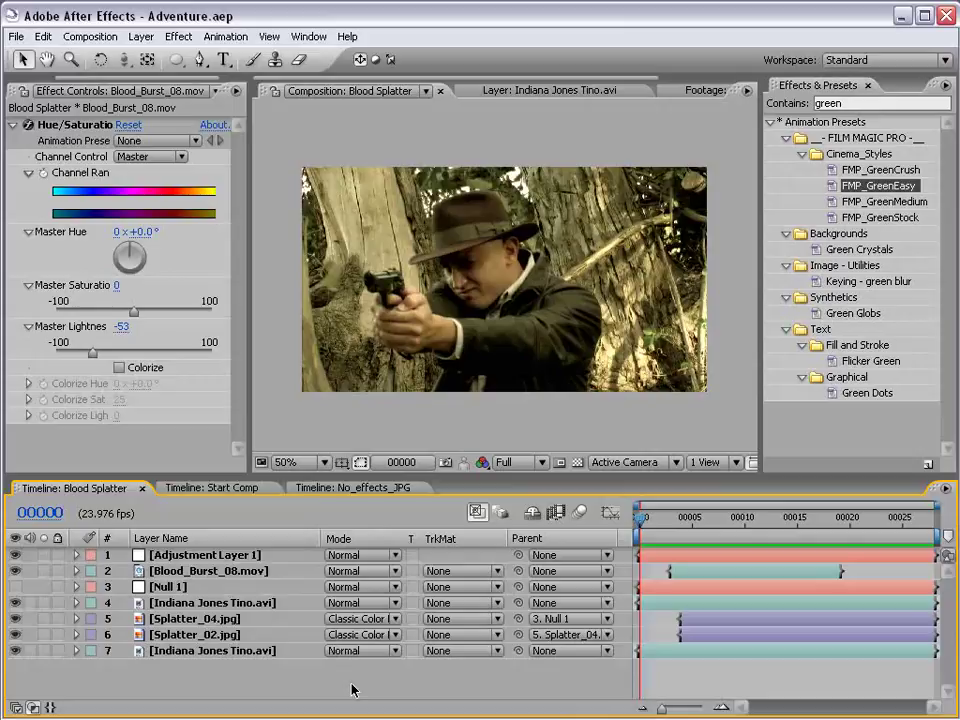
click(350, 488)
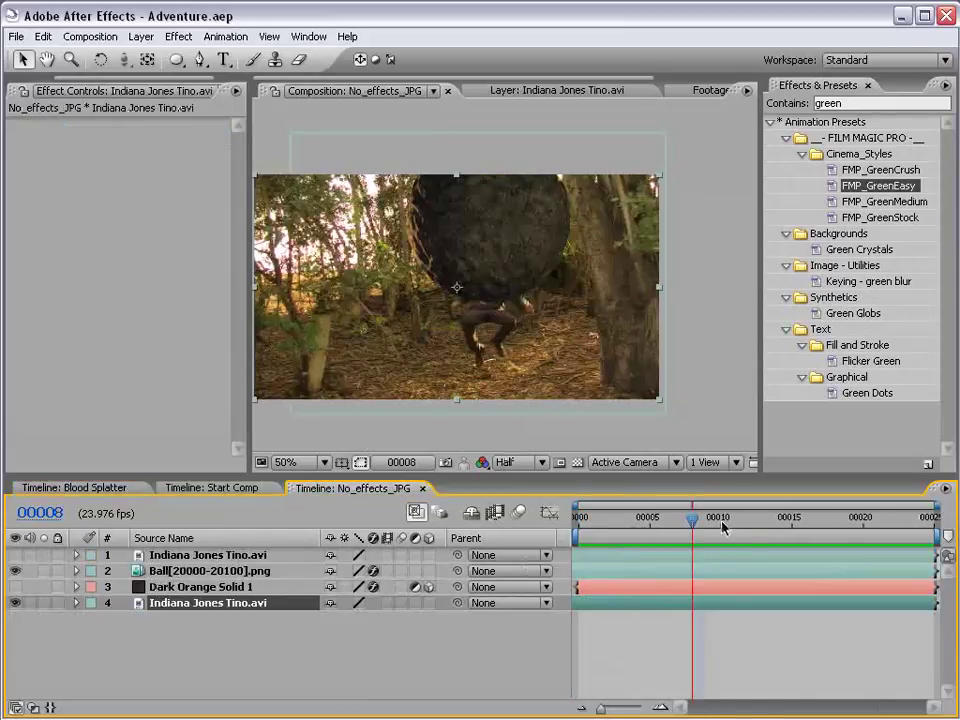
mouse_move(722, 527)
mouse_down()
mouse_move(707, 527)
mouse_move(880, 527)
mouse_move(578, 527)
mouse_move(720, 525)
mouse_up()
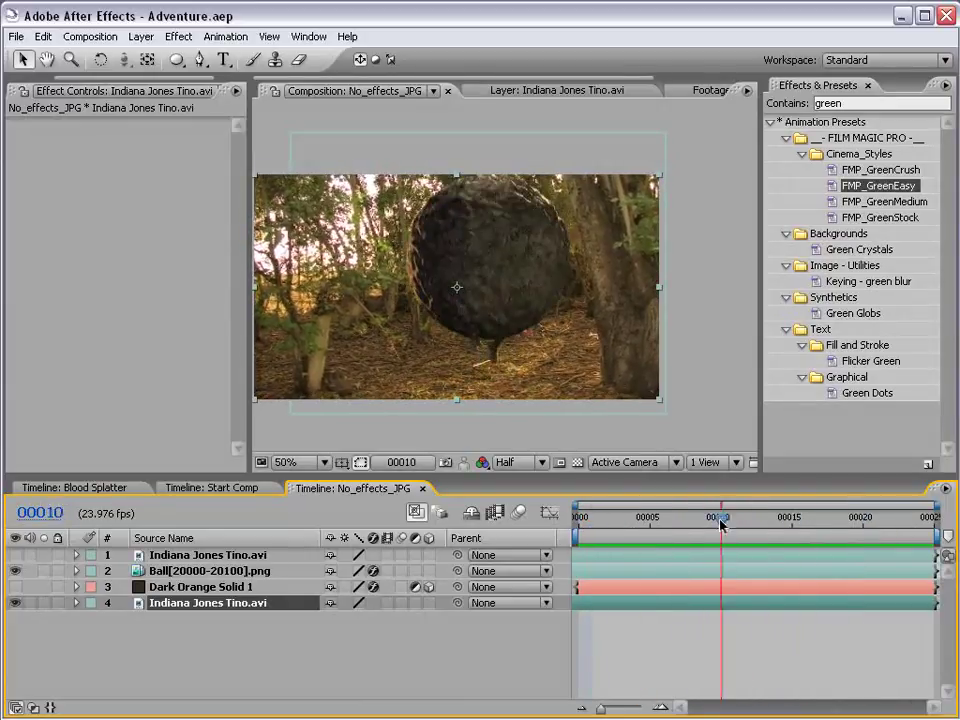
click(38, 555)
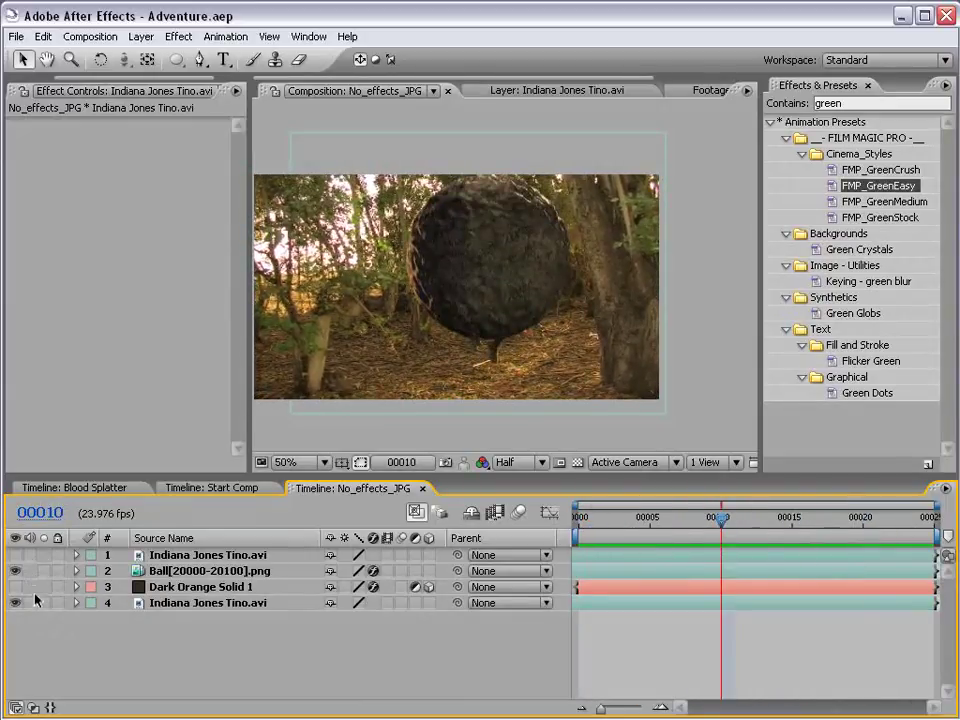
click(43, 570)
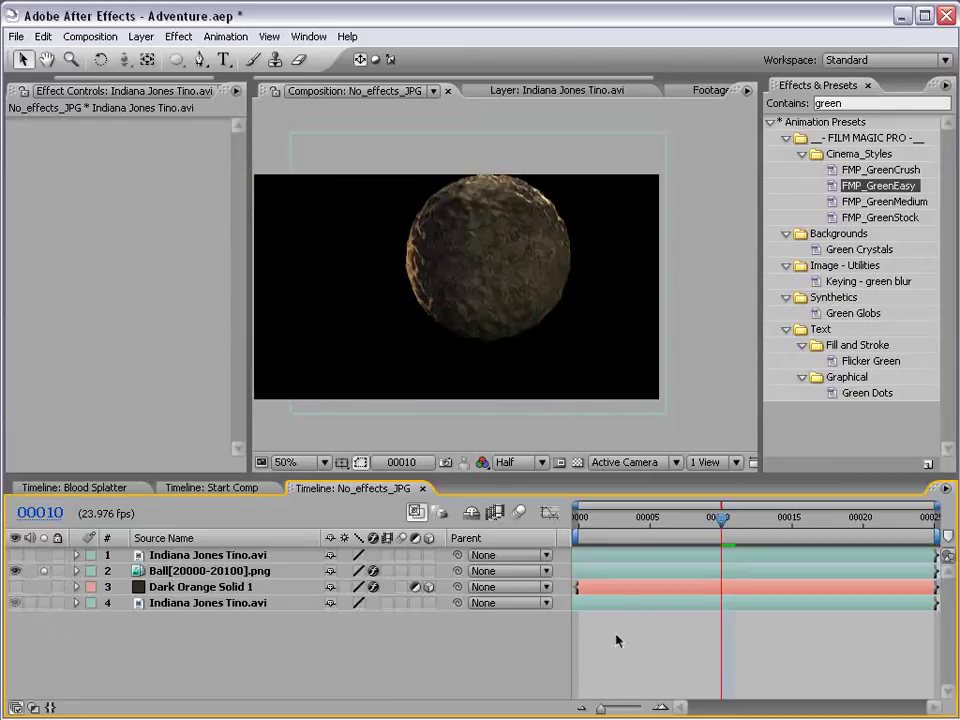
Enlarge the soloed ball at Full resolution and examine its surface texture and edge lighting.
scroll(536, 302, up, 1)
key(grave)
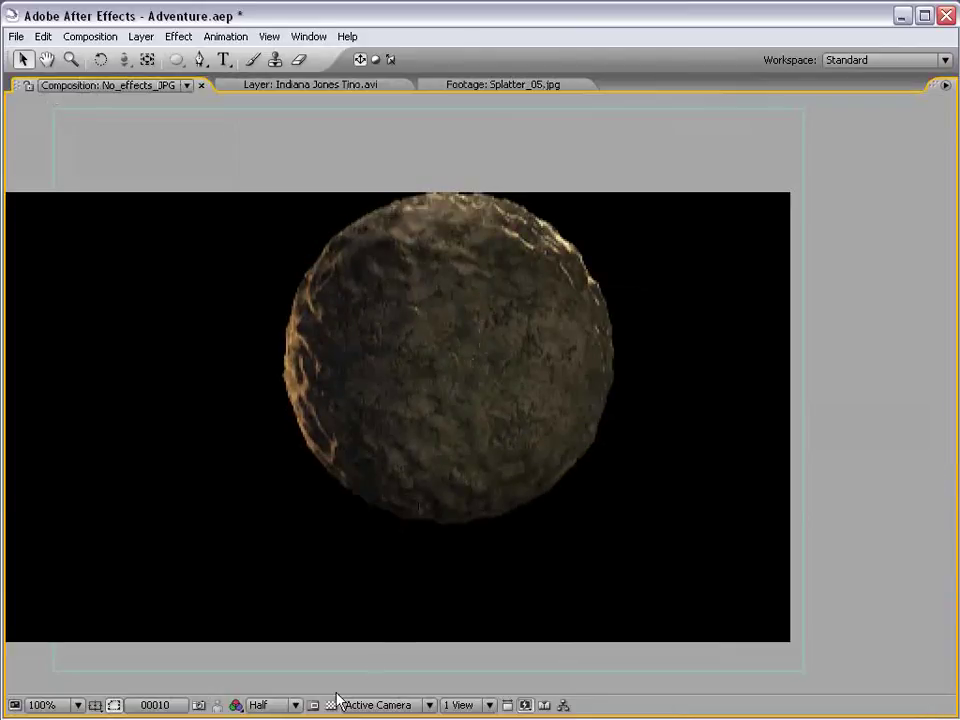
click(277, 706)
click(279, 714)
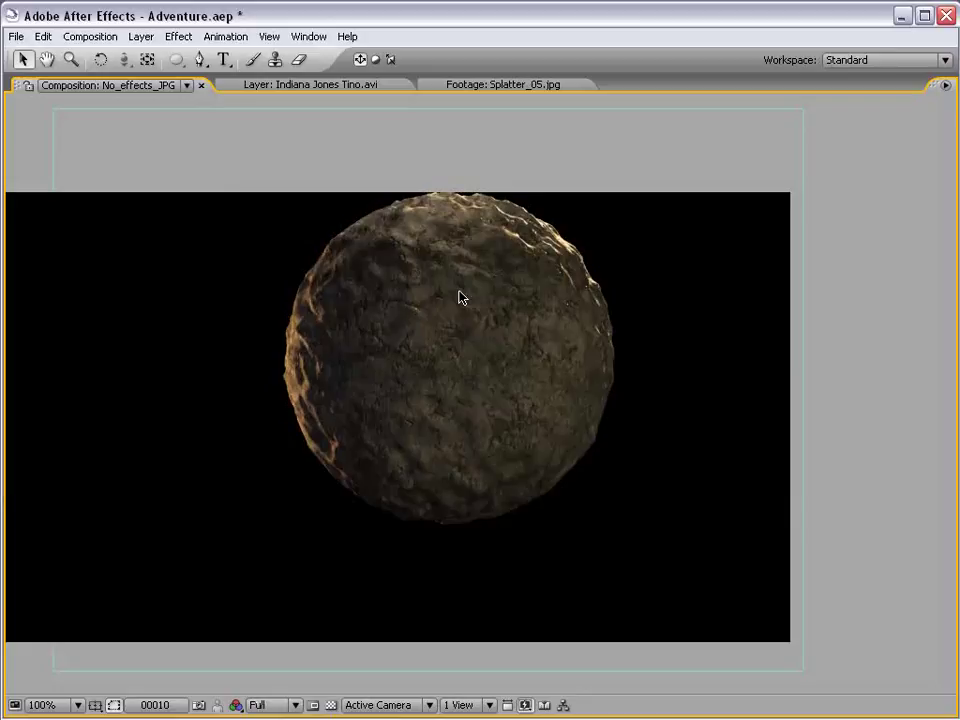
key(grave)
key(grave)
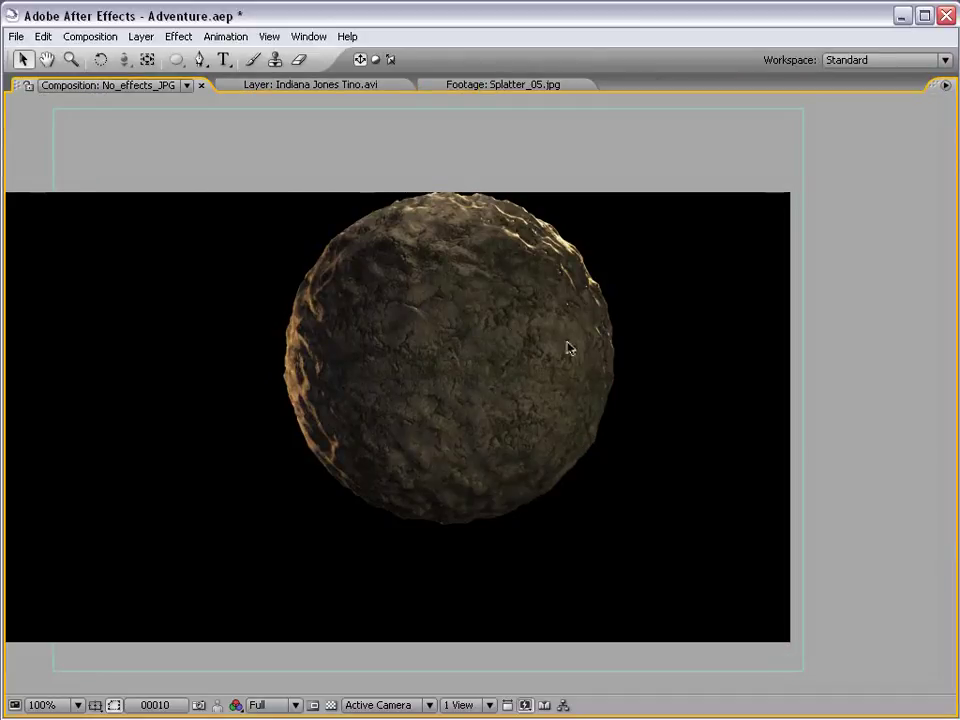
drag(467, 294, 473, 358)
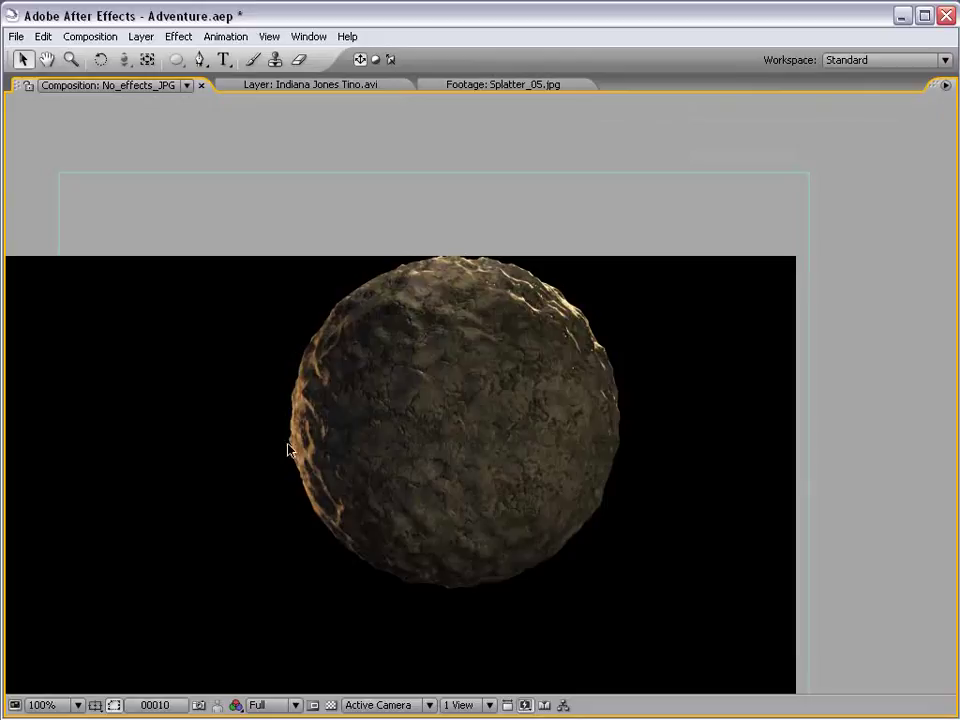
key(grave)
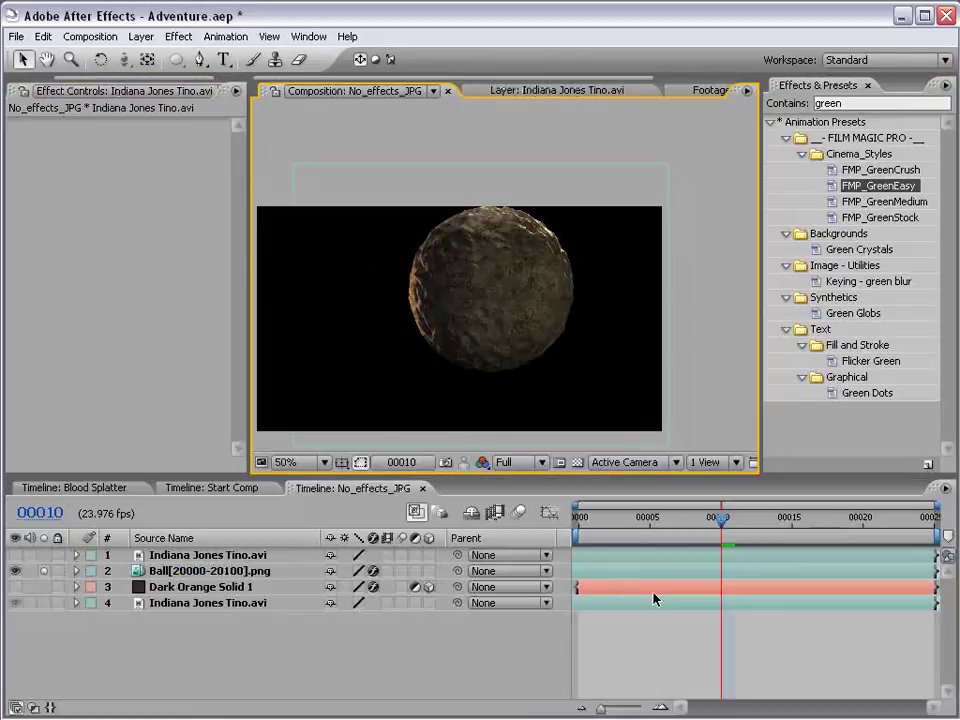
Compare the ball against the forest footage and by itself, reviewing its motion over time.
click(44, 572)
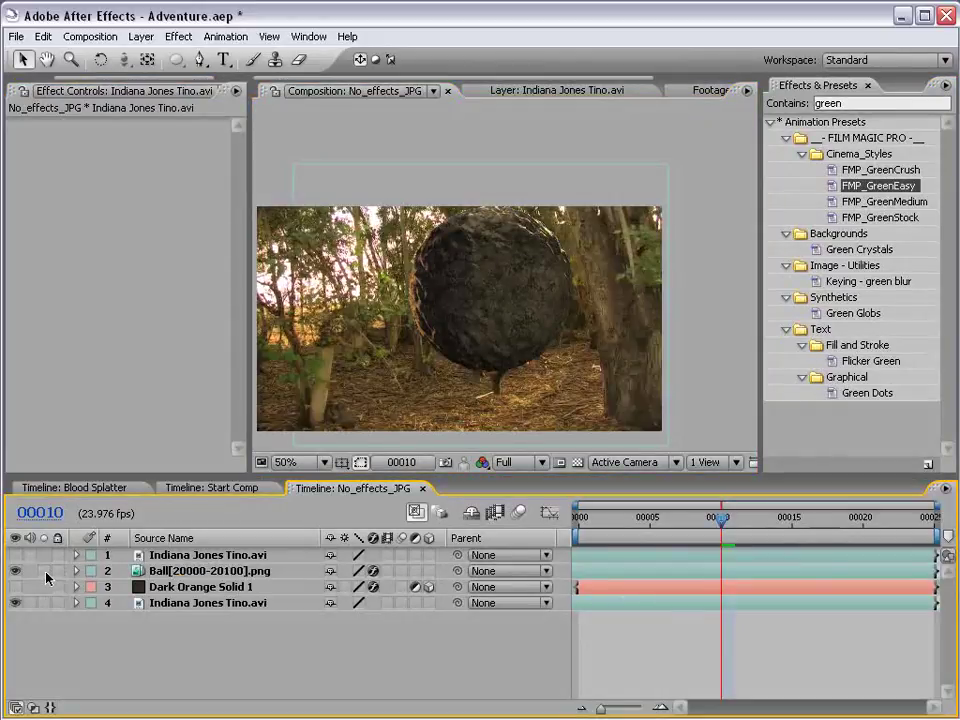
drag(722, 517, 900, 527)
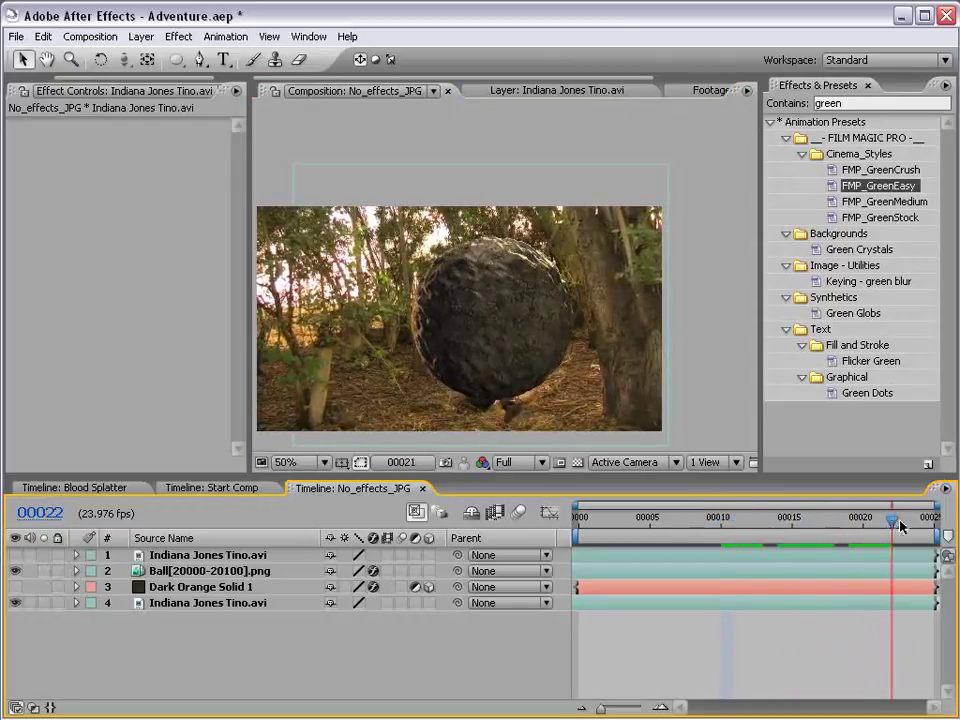
click(44, 572)
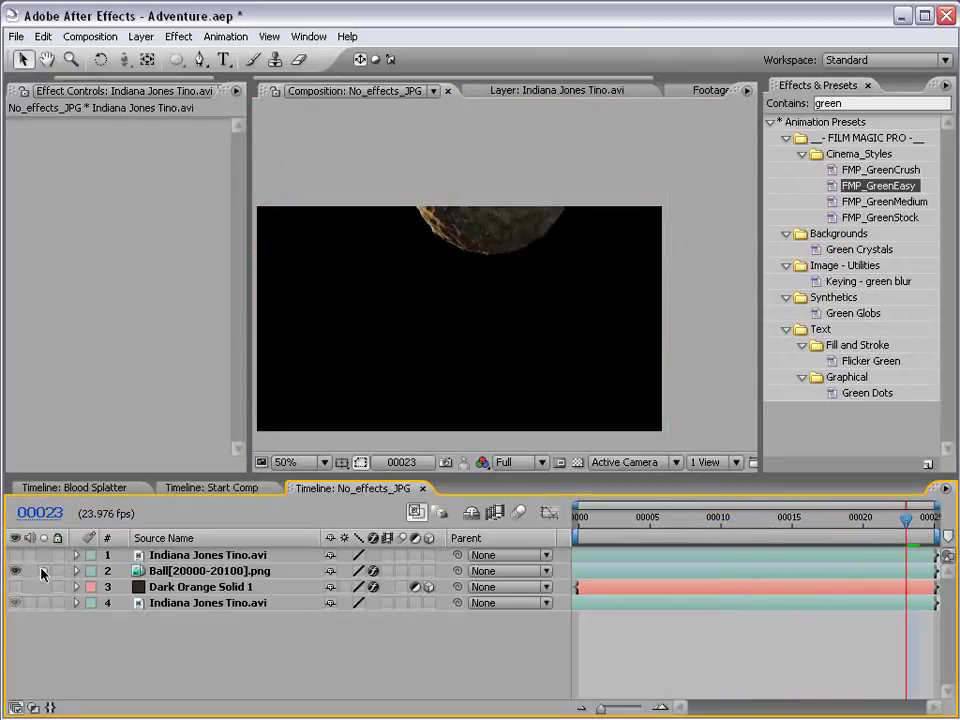
key(space)
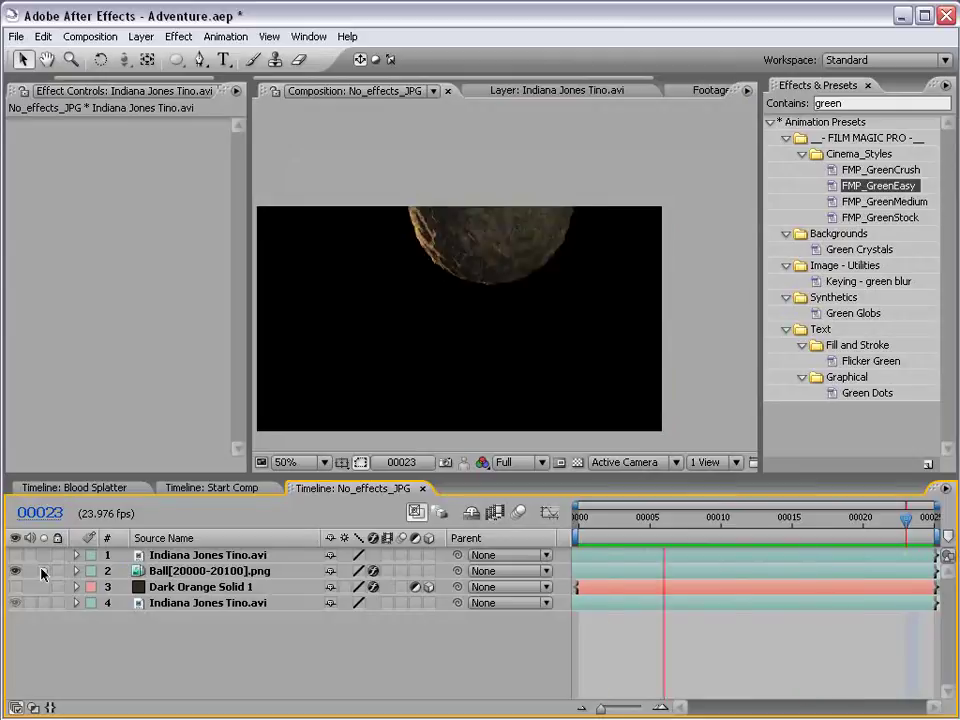
click(44, 572)
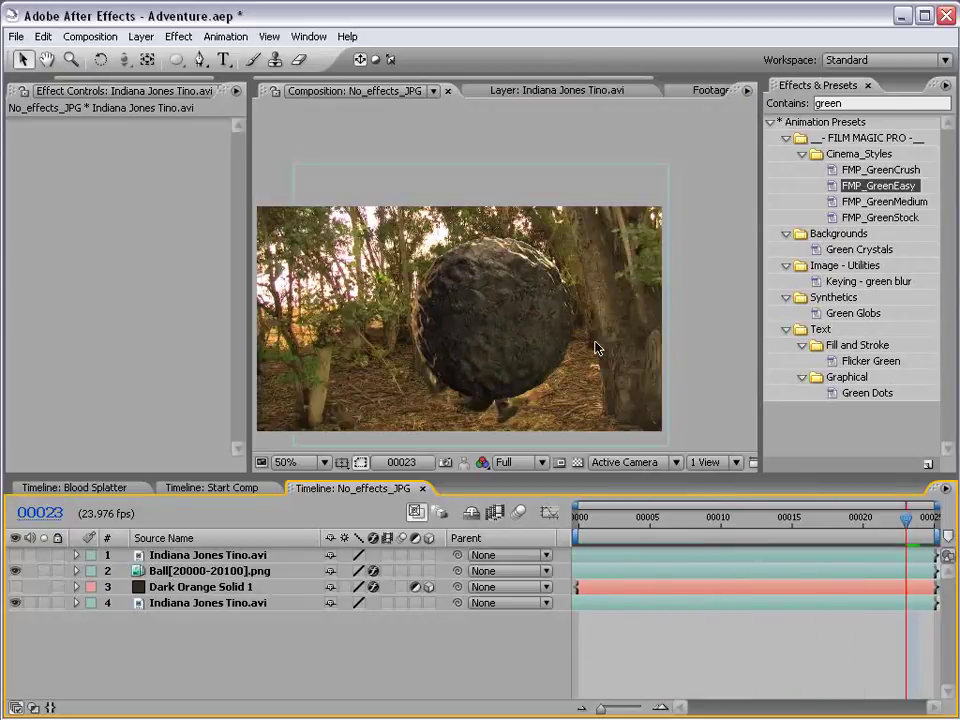
Review the rolling ball's motion and preview No_effects_JPG 2 with its work area starting at frame 00249.
drag(881, 525, 924, 533)
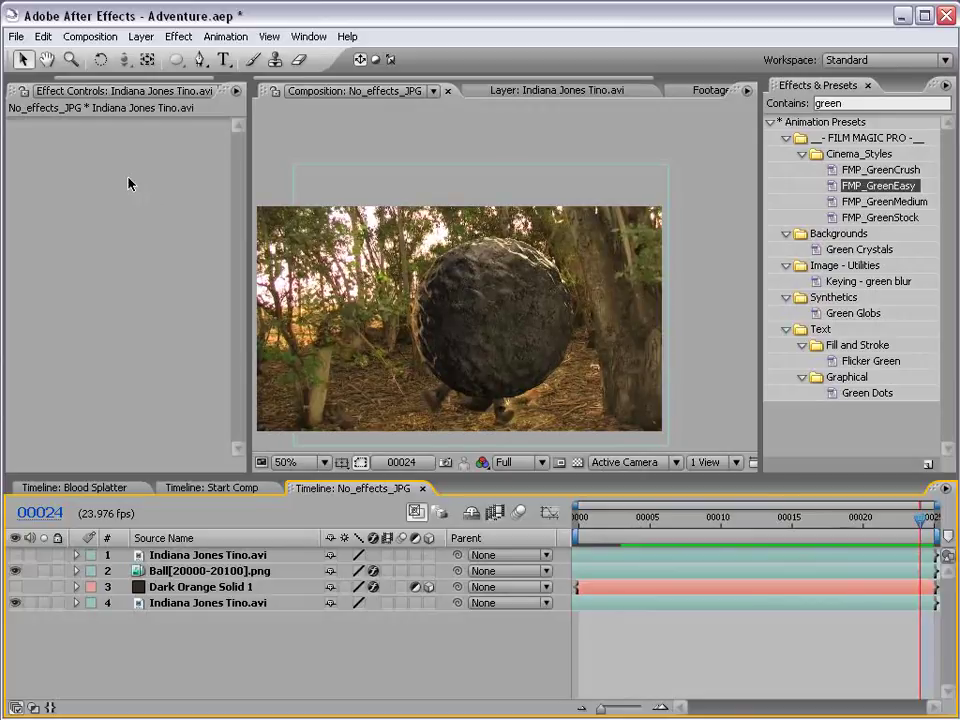
drag(724, 517, 862, 520)
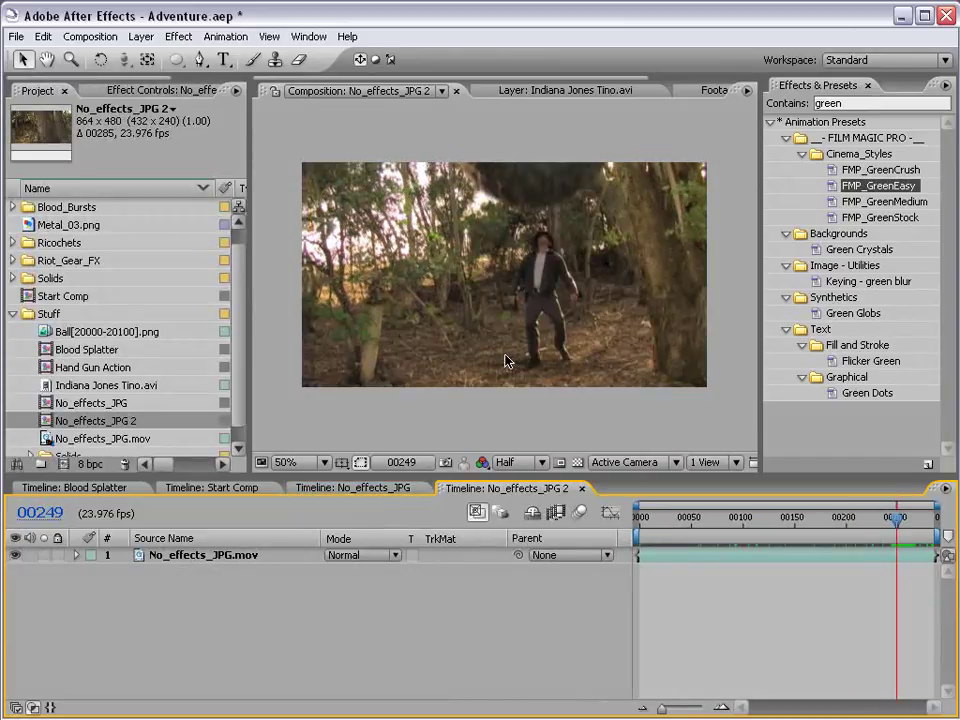
key(b)
key(KP_0)
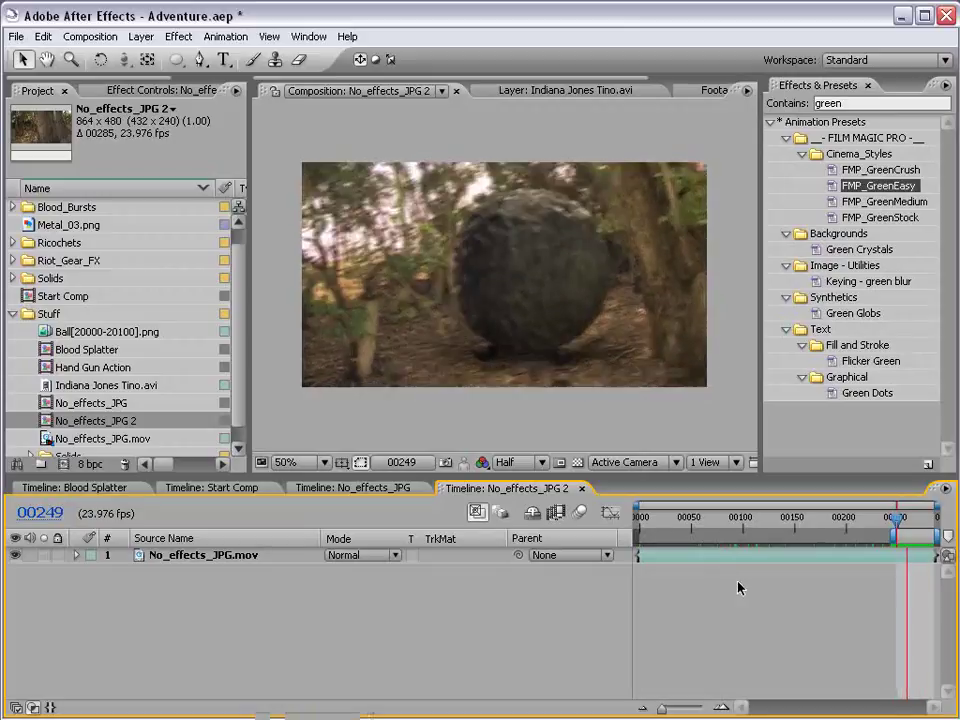
key(space)
drag(922, 521, 901, 525)
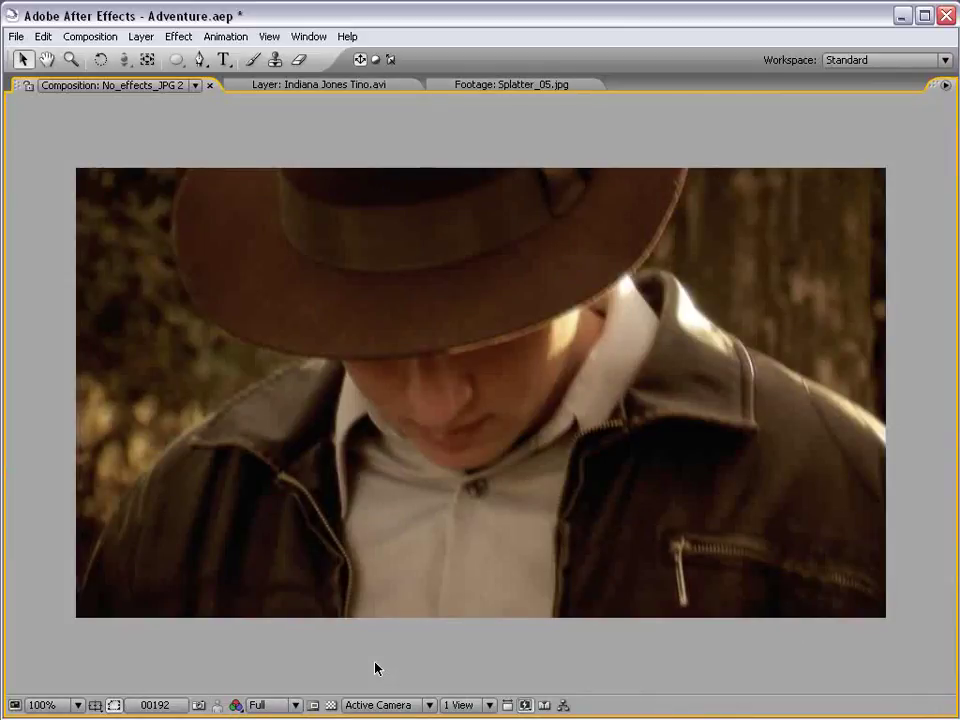
Preview the No_effects_JPG 2 composition from frame 00192 at Full resolution and review the ball shot in With Effects.mov.
key(KP_0)
key(grave)
drag(842, 518, 910, 522)
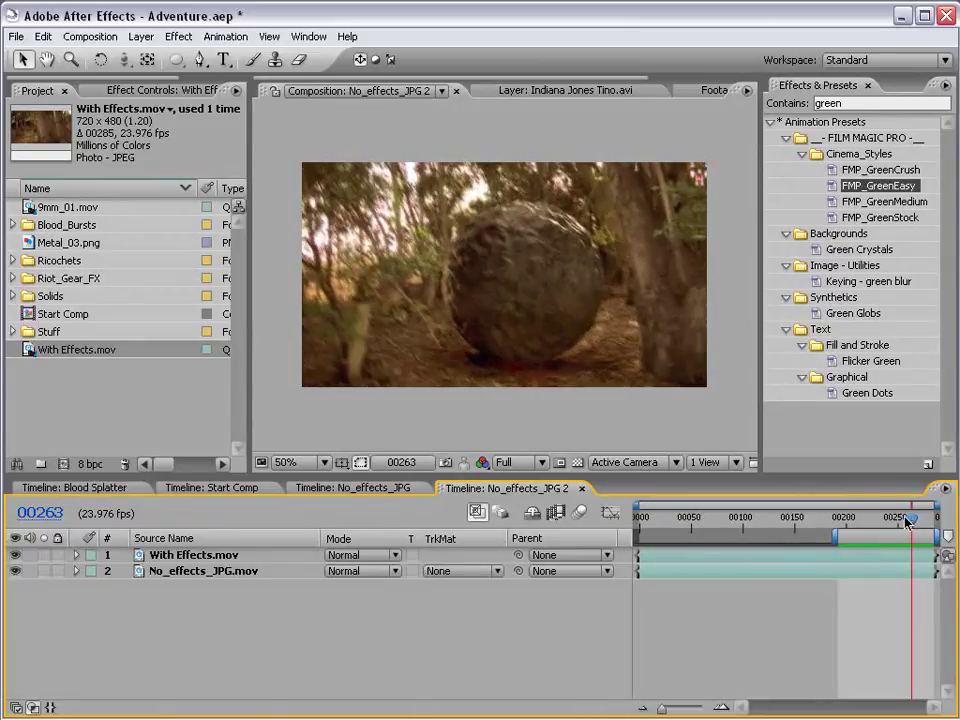
key(KP_0)
Preview the blood splatter shot in Start Comp and hide the Null 2 layer at frame 00007.
click(206, 488)
key(space)
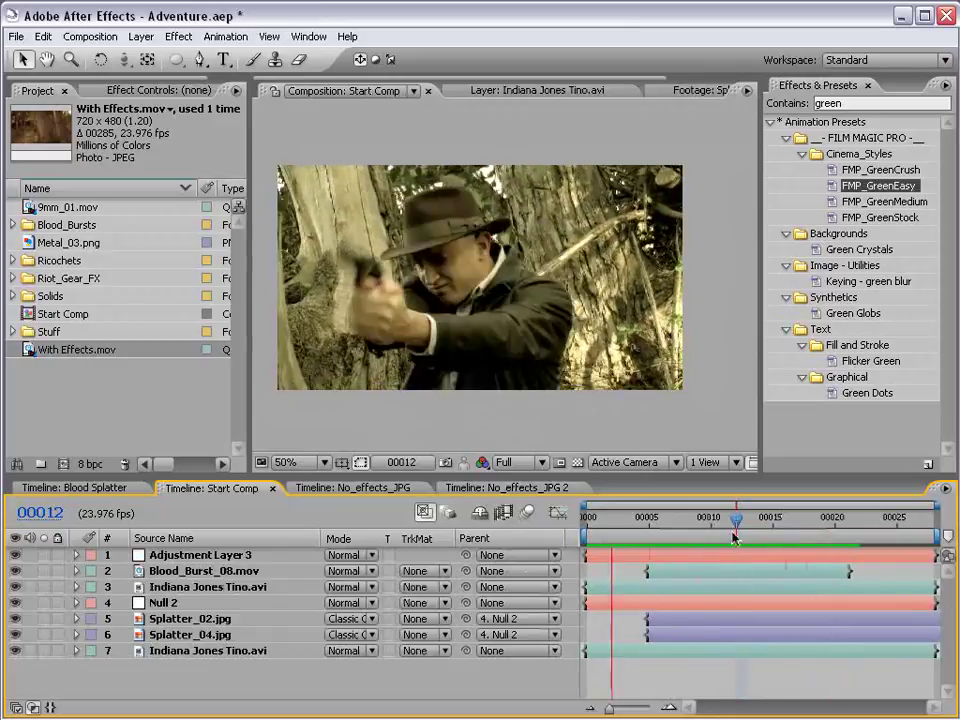
click(686, 520)
drag(688, 530, 678, 529)
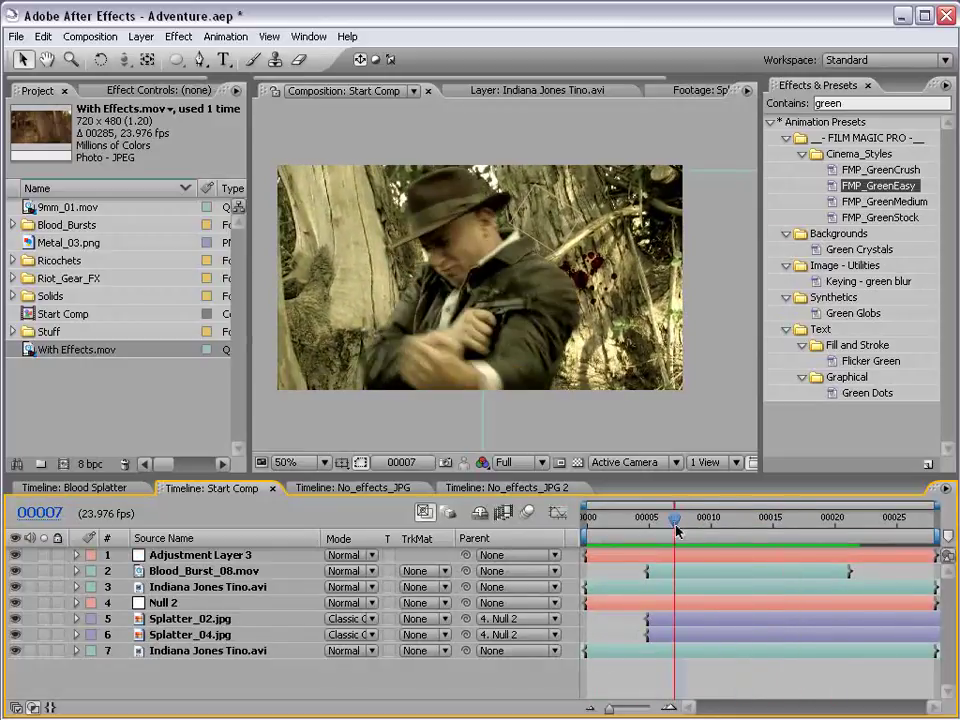
click(16, 604)
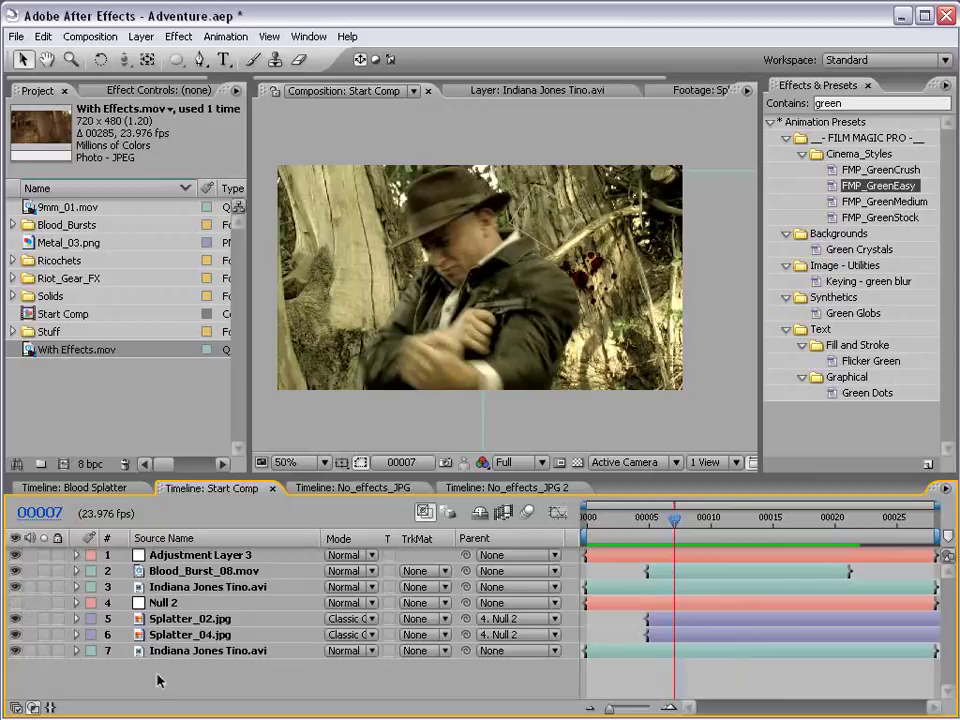